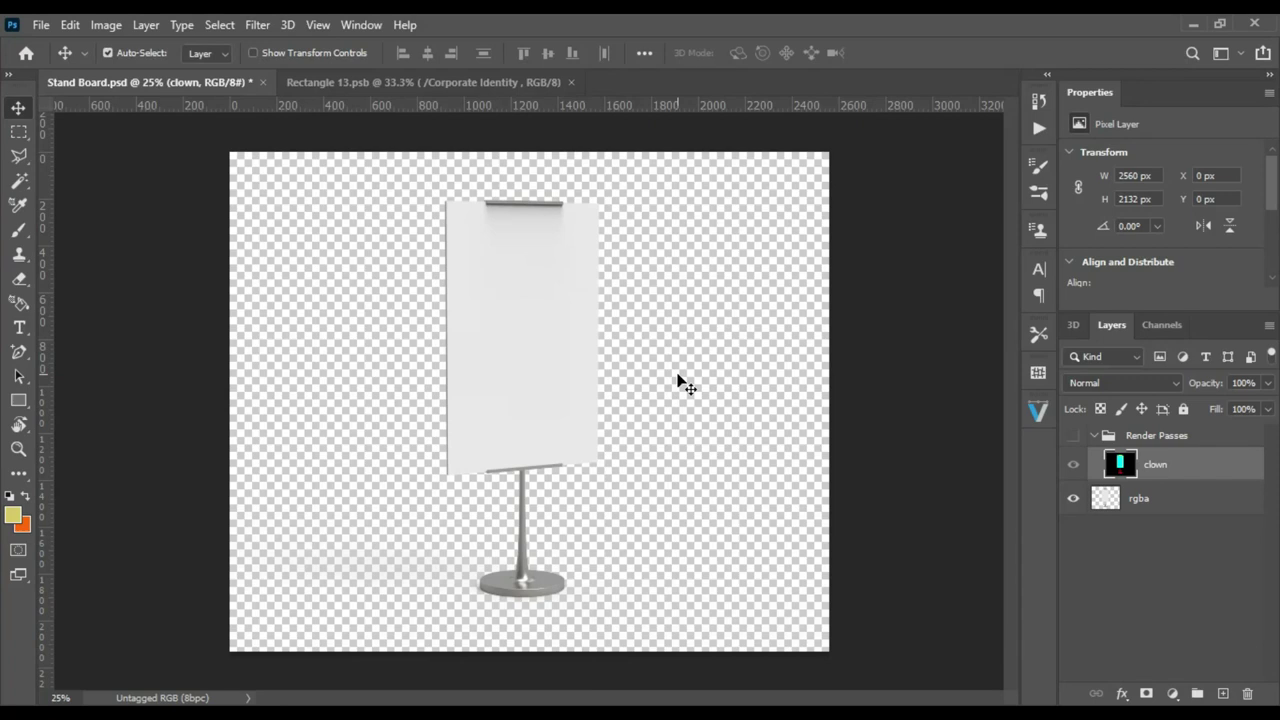
Zoom in on the stand and draw a rectangle covering the full board panel
{"action": "key", "text": "ctrl+plus"}
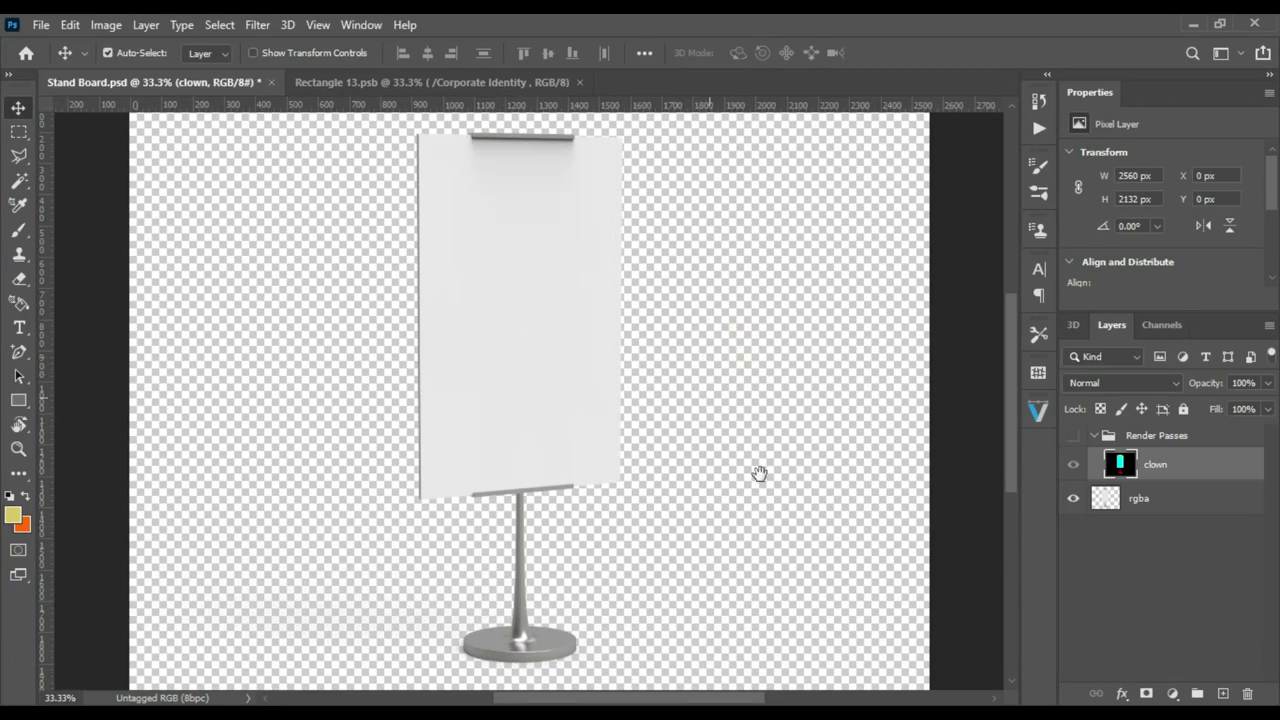
{"action": "scroll", "coordinate": [760, 473], "scroll_direction": "up", "scroll_amount": 3}
{"action": "mouse_move", "coordinate": [760, 473]}
{"action": "left_mouse_down"}
{"action": "mouse_move", "coordinate": [754, 323]}
{"action": "mouse_move", "coordinate": [755, 428]}
{"action": "left_mouse_up"}
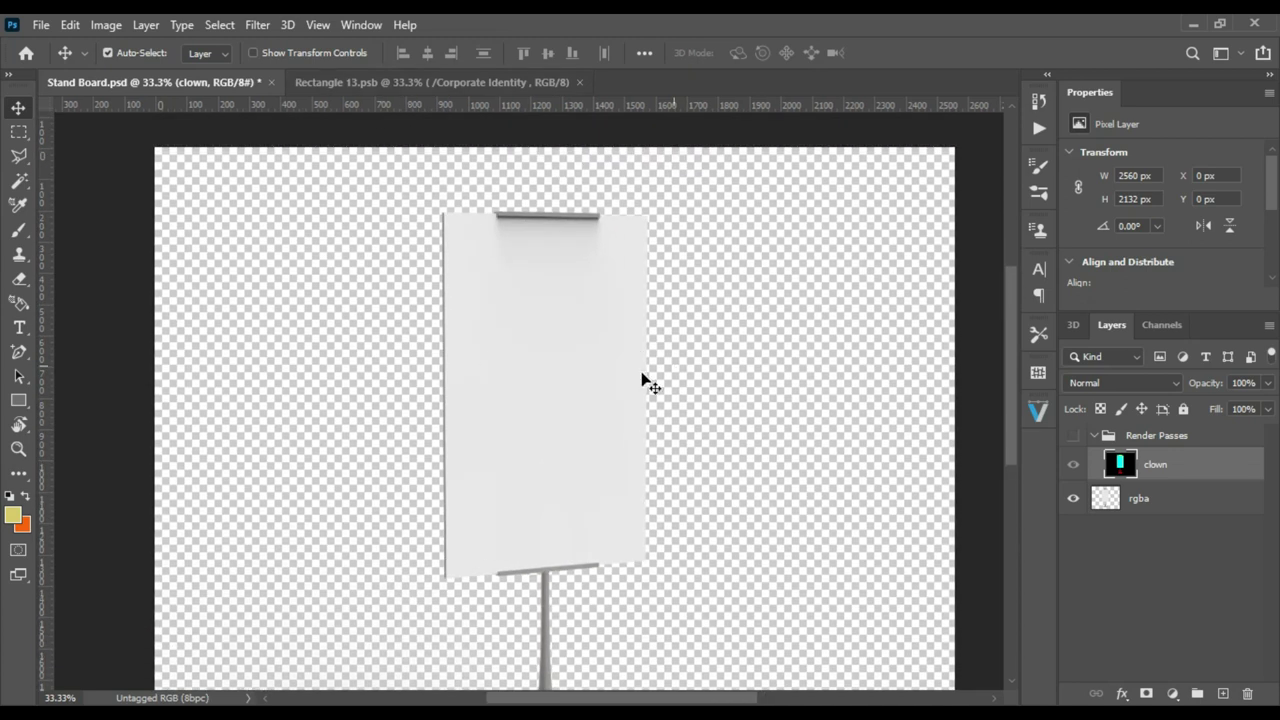
{"action": "key", "text": "ctrl+plus"}
{"action": "mouse_move", "coordinate": [817, 277]}
{"action": "left_mouse_down"}
{"action": "mouse_move", "coordinate": [851, 371]}
{"action": "mouse_move", "coordinate": [846, 289]}
{"action": "left_mouse_up"}
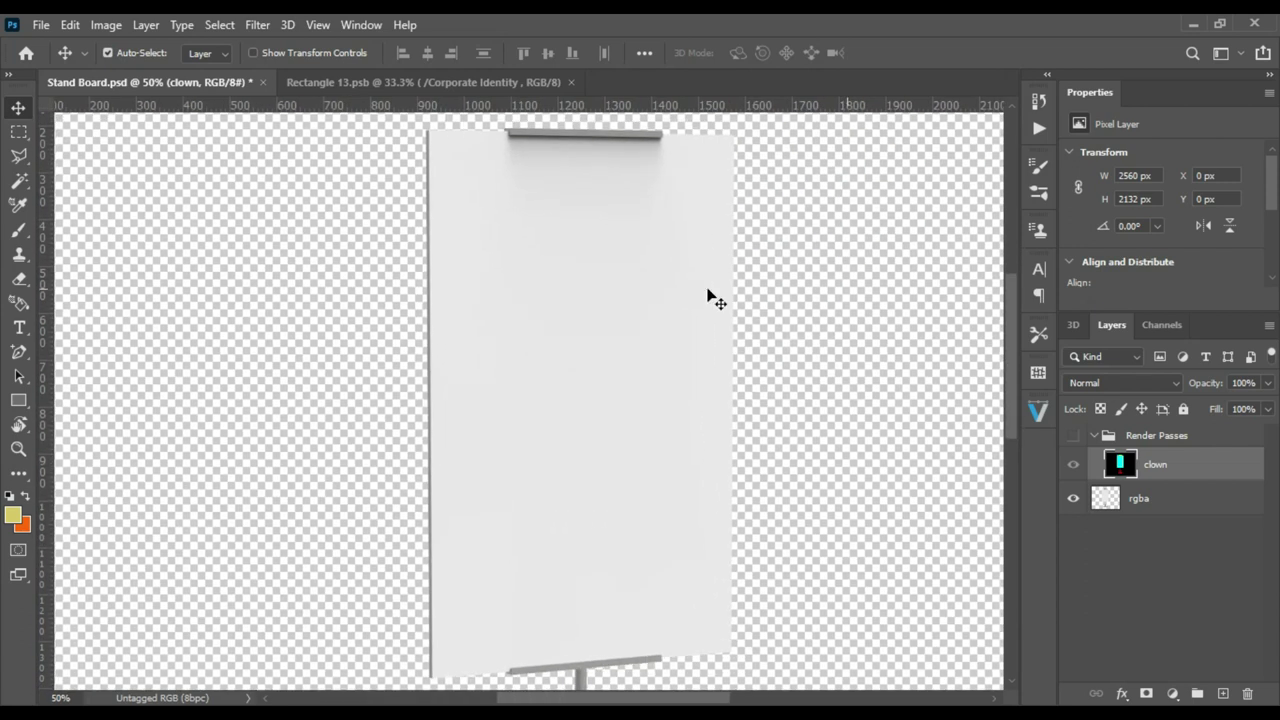
{"action": "left_click", "coordinate": [18, 401]}
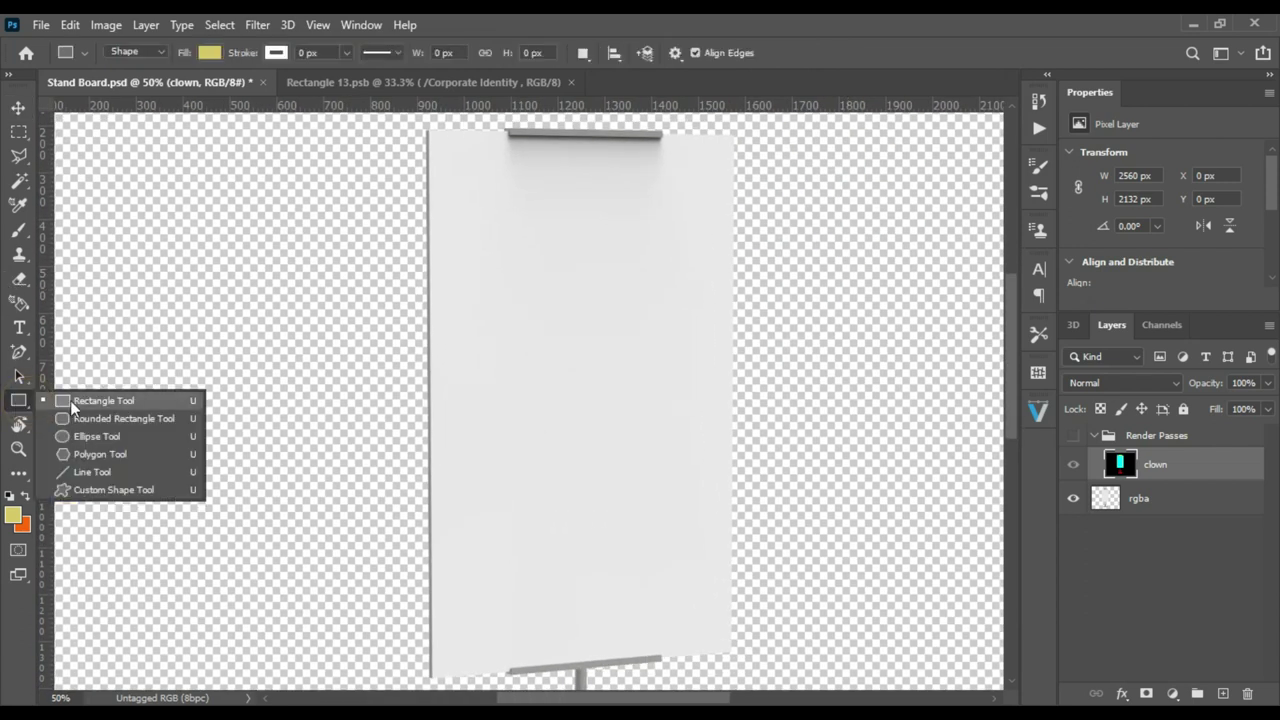
{"action": "left_click", "coordinate": [65, 401]}
{"action": "left_click_drag", "start_coordinate": [427, 127], "coordinate": [737, 670]}
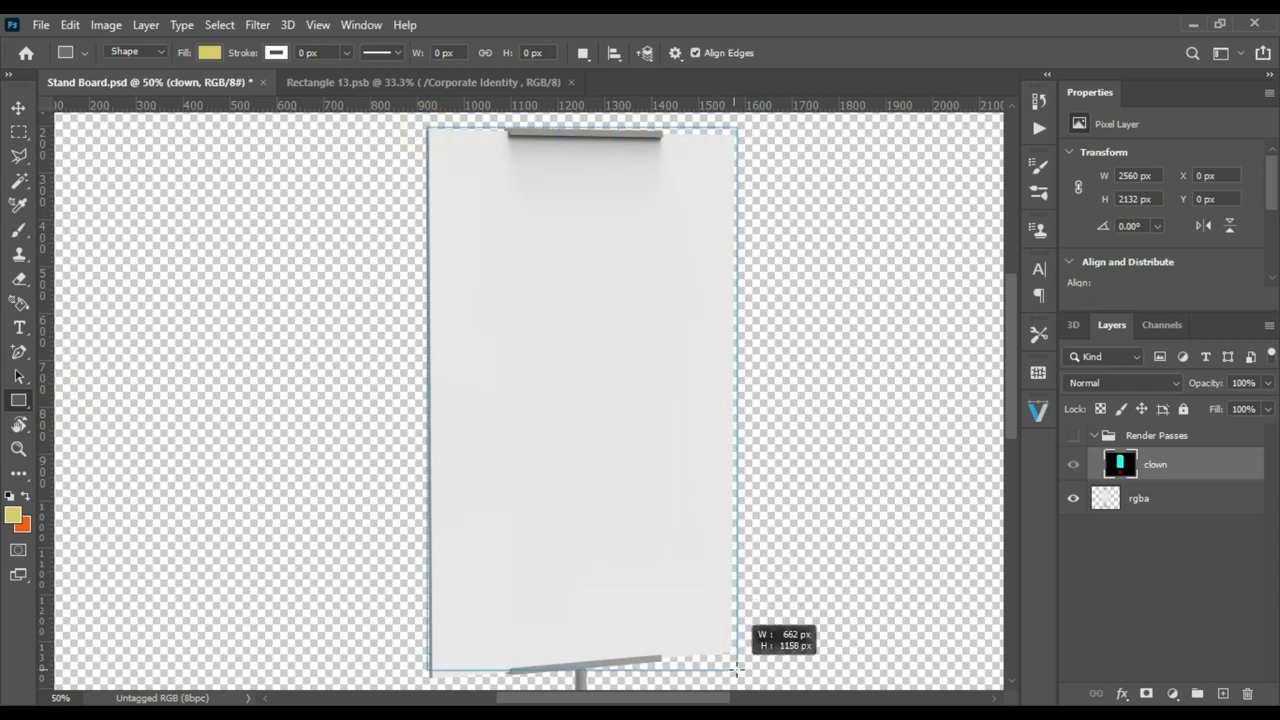
{"action": "left_click_drag", "start_coordinate": [737, 670], "coordinate": [740, 681]}
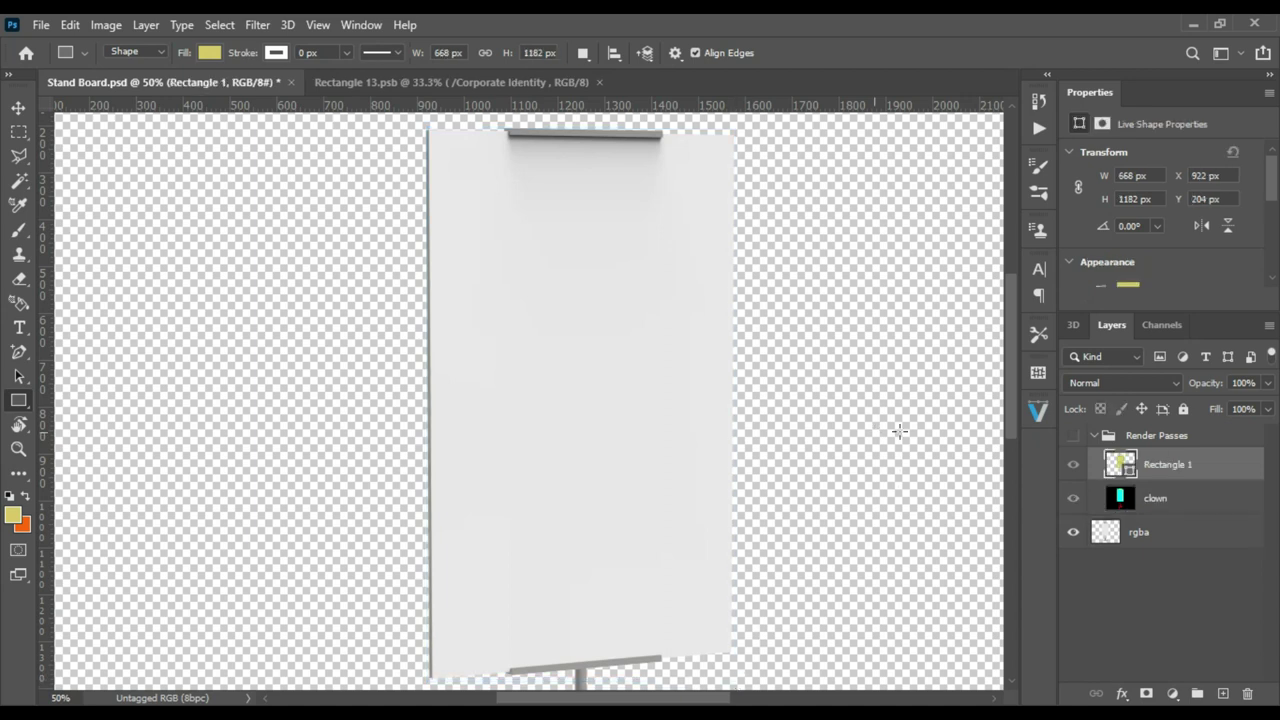
Move Rectangle 1 below the clown layer, make it a smart object, and set opacity to 36%
{"action": "left_click_drag", "start_coordinate": [1120, 468], "coordinate": [1127, 535]}
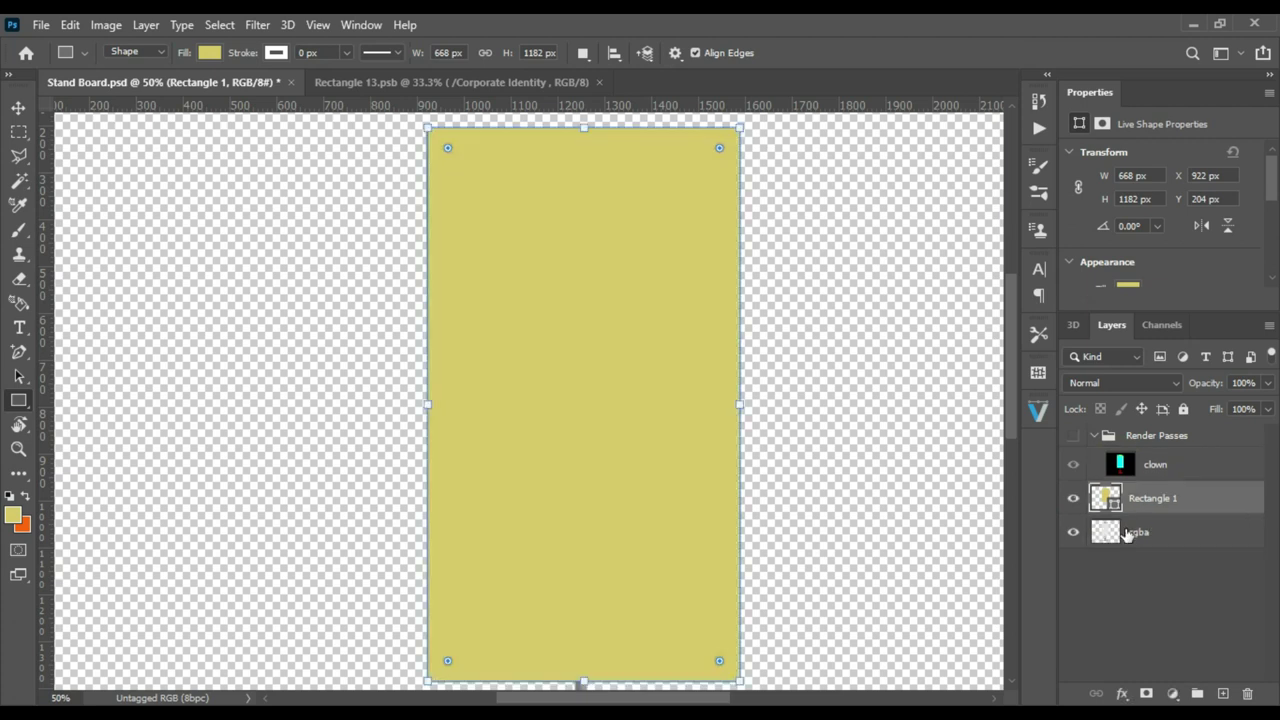
{"action": "right_click", "coordinate": [1116, 503]}
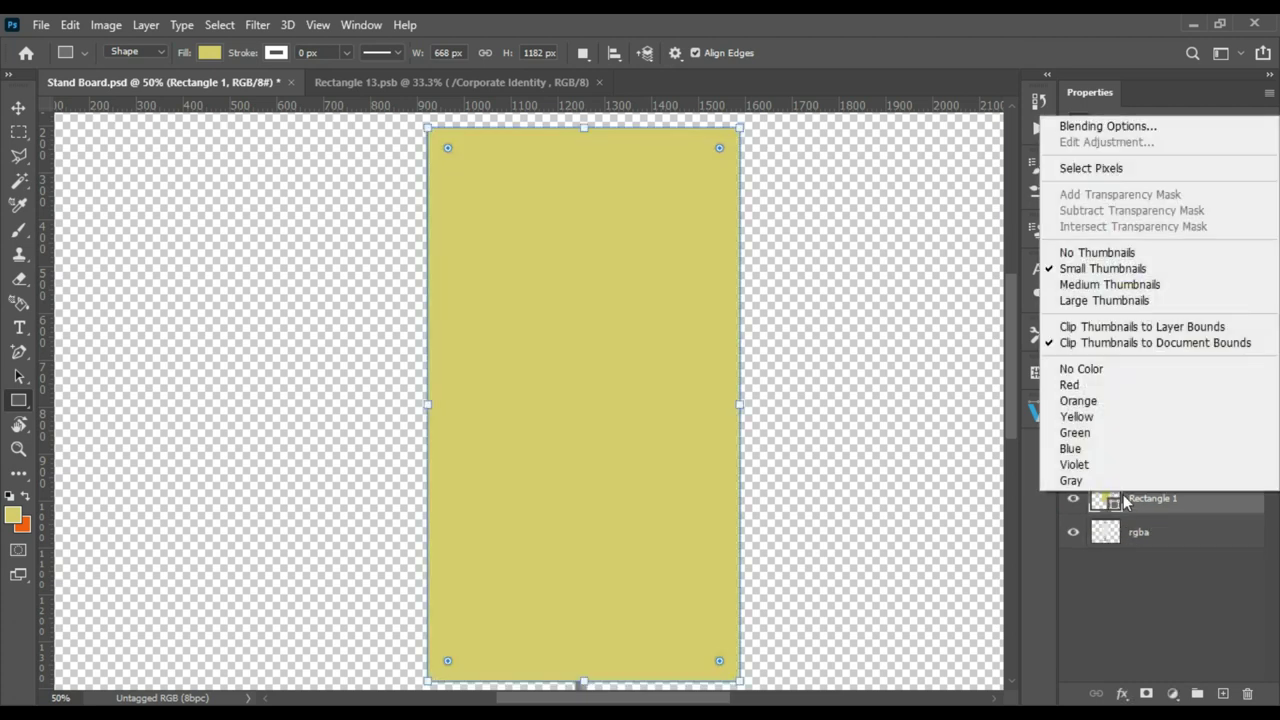
{"action": "right_click", "coordinate": [1156, 505]}
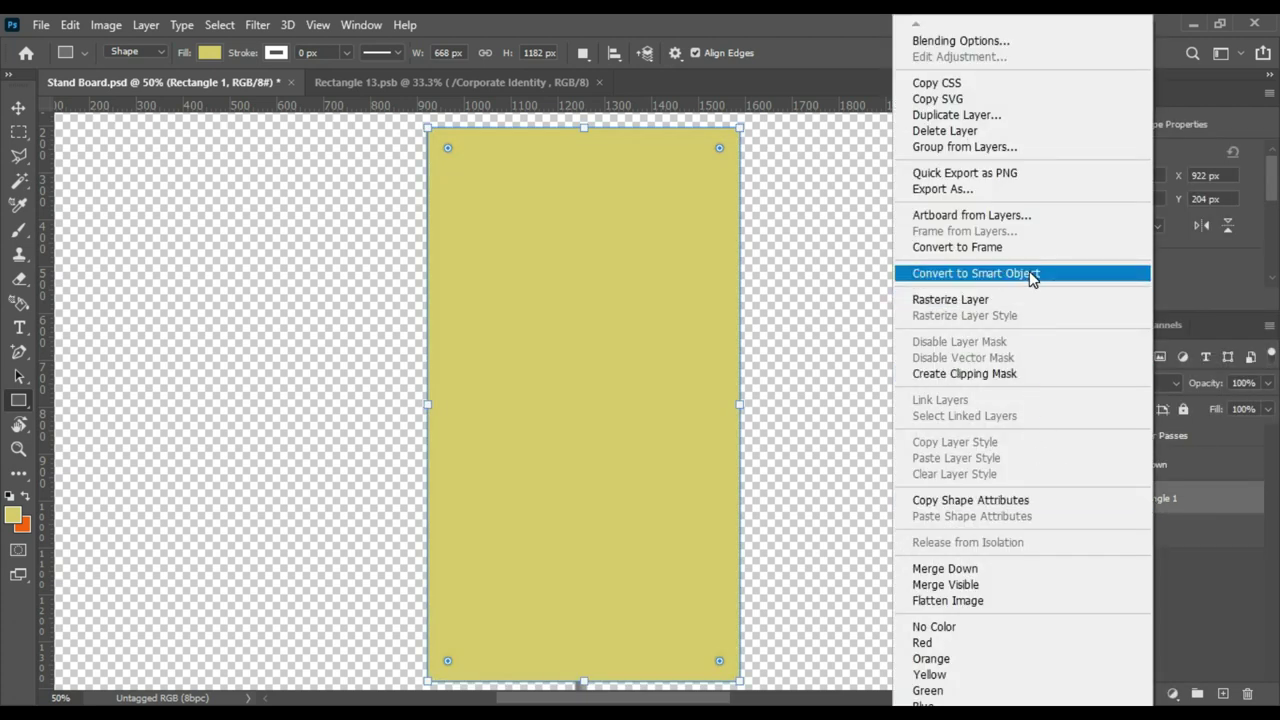
{"action": "left_click", "coordinate": [1034, 273]}
{"action": "left_click", "coordinate": [1267, 382]}
{"action": "left_click_drag", "start_coordinate": [1266, 403], "coordinate": [1211, 403]}
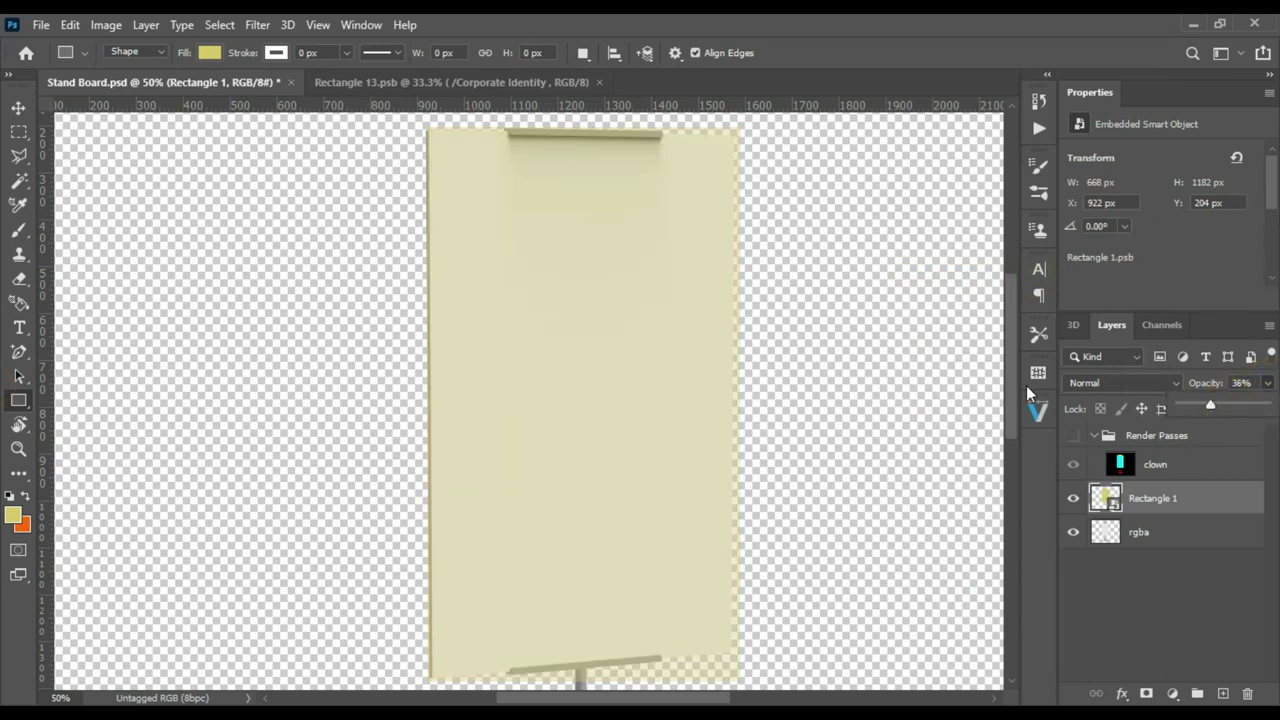
{"action": "left_click", "coordinate": [18, 107]}
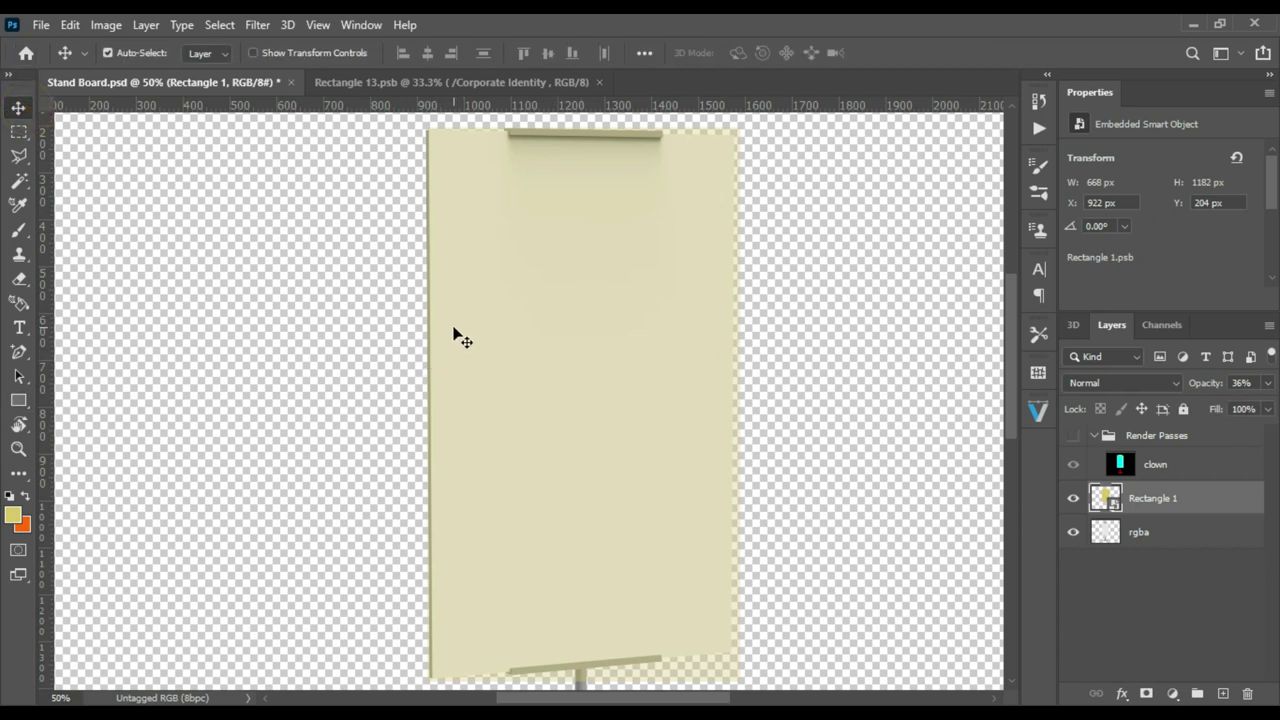
Start a Free Transform on Rectangle 1 in distort mode
{"action": "left_click", "coordinate": [70, 25]}
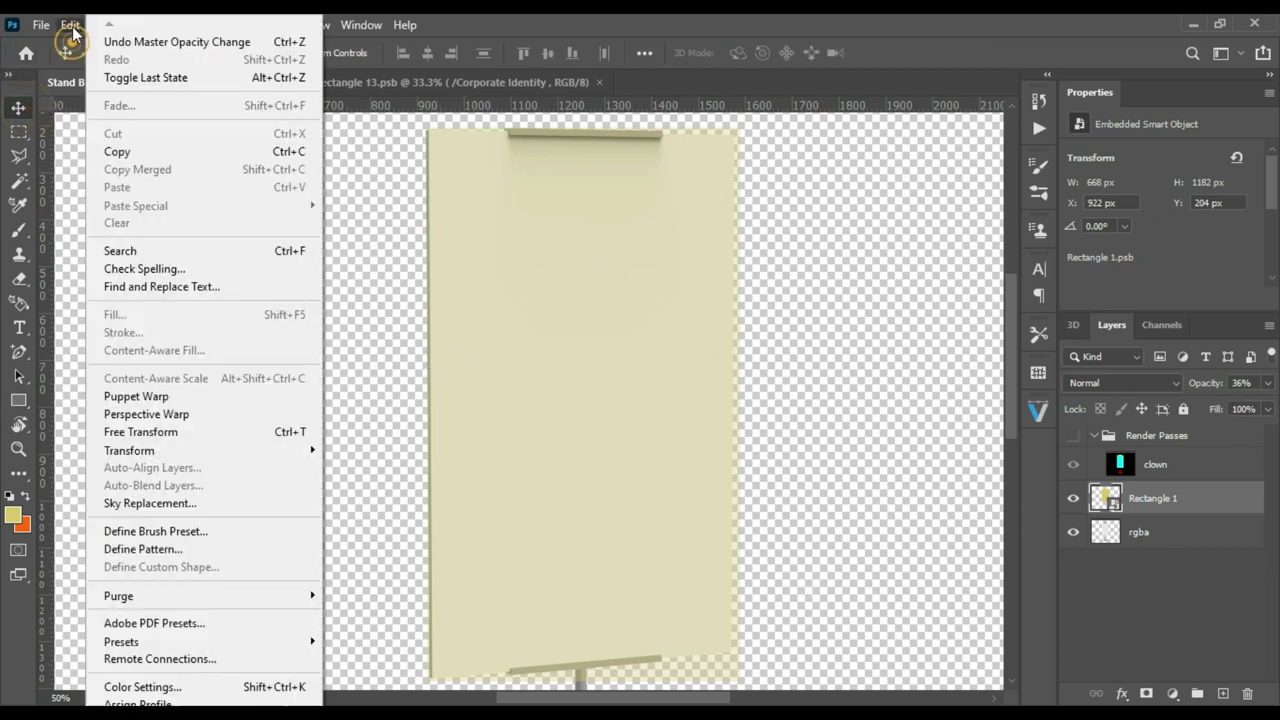
{"action": "left_click", "coordinate": [218, 433]}
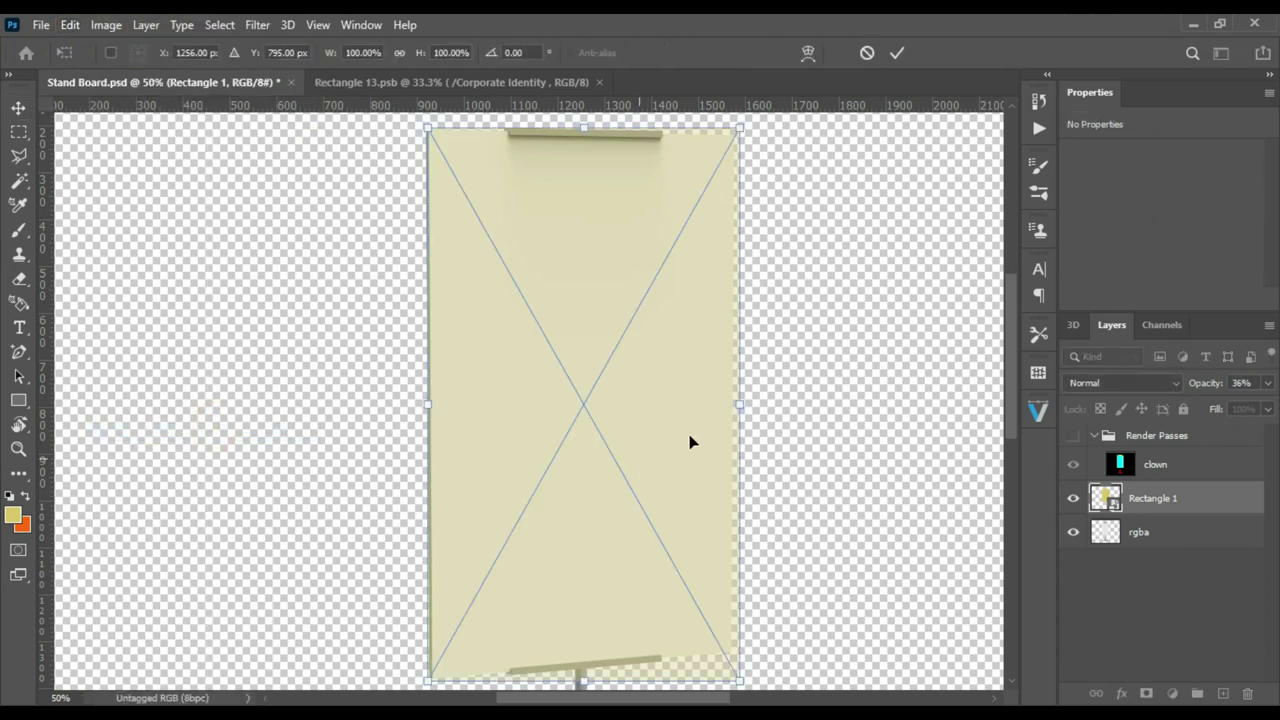
{"action": "scroll", "coordinate": [580, 466], "scroll_direction": "down", "scroll_amount": 2}
{"action": "scroll", "coordinate": [584, 490], "scroll_direction": "down", "scroll_amount": 3}
{"action": "right_click", "coordinate": [538, 440]}
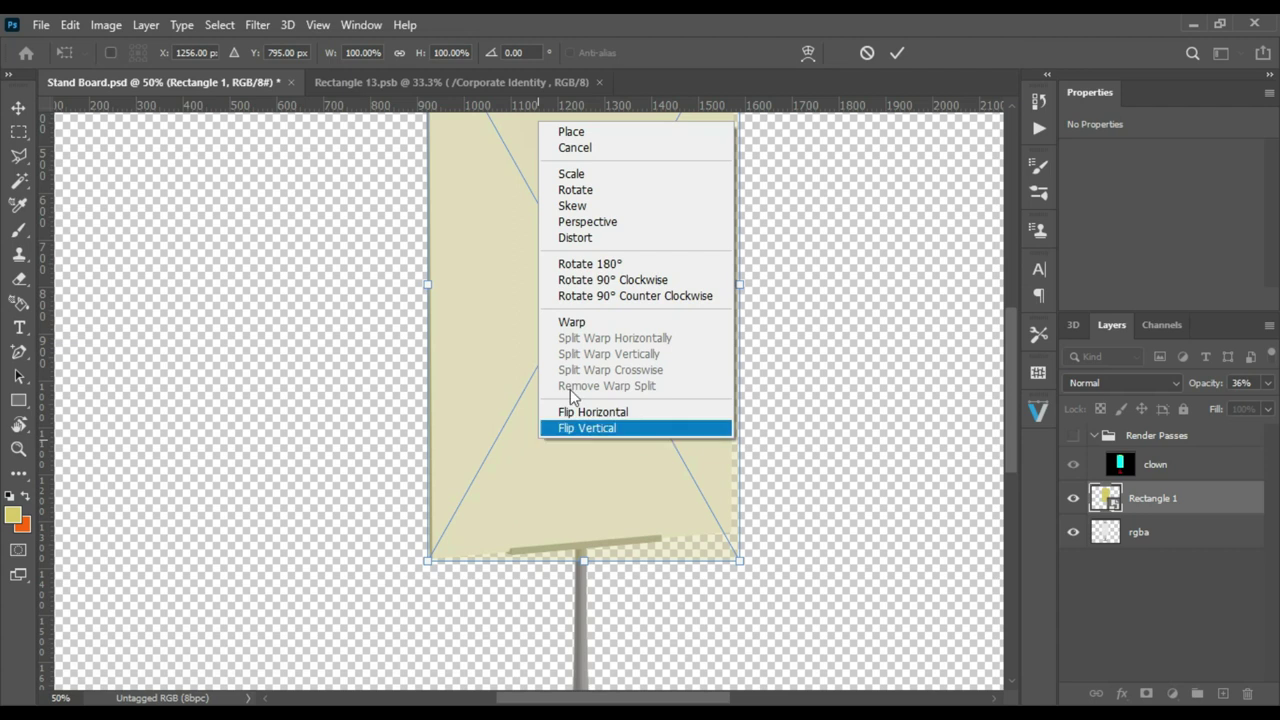
{"action": "left_click", "coordinate": [590, 320]}
{"action": "right_click", "coordinate": [492, 416]}
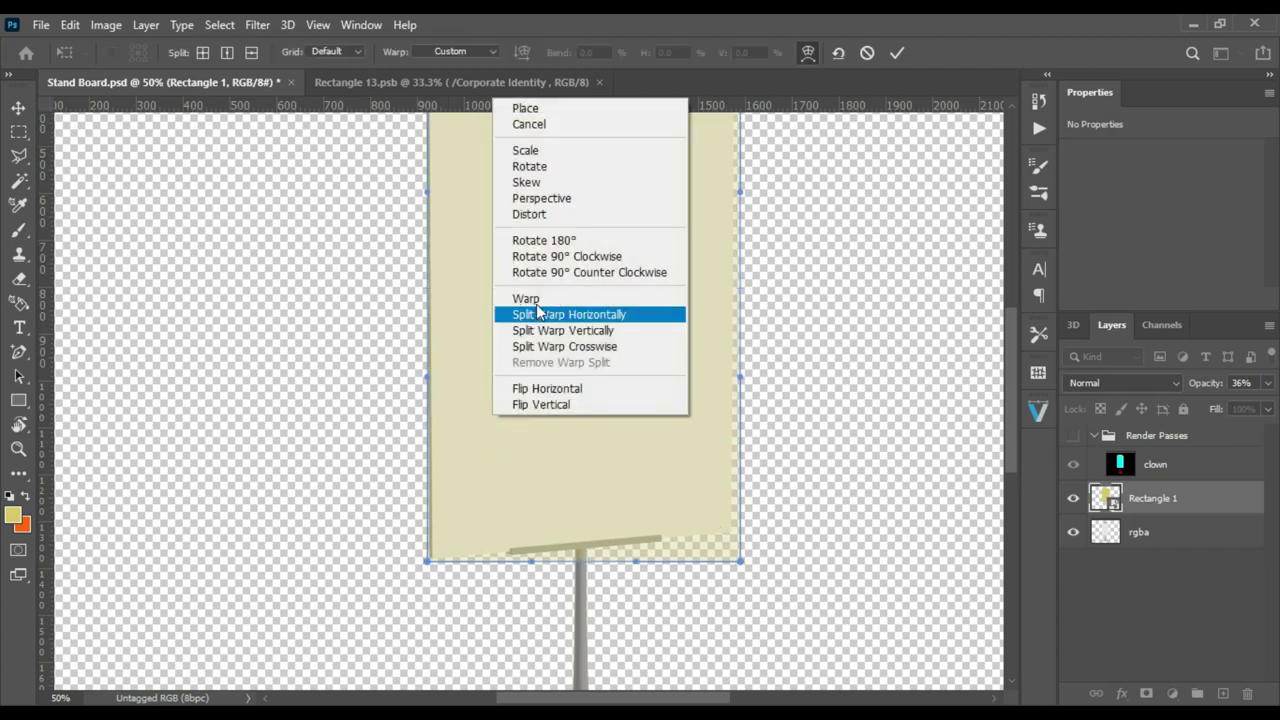
{"action": "left_click", "coordinate": [553, 214]}
Fit the rectangle's bottom-left and bottom-right corners to the board
{"action": "key", "text": "ctrl+plus"}
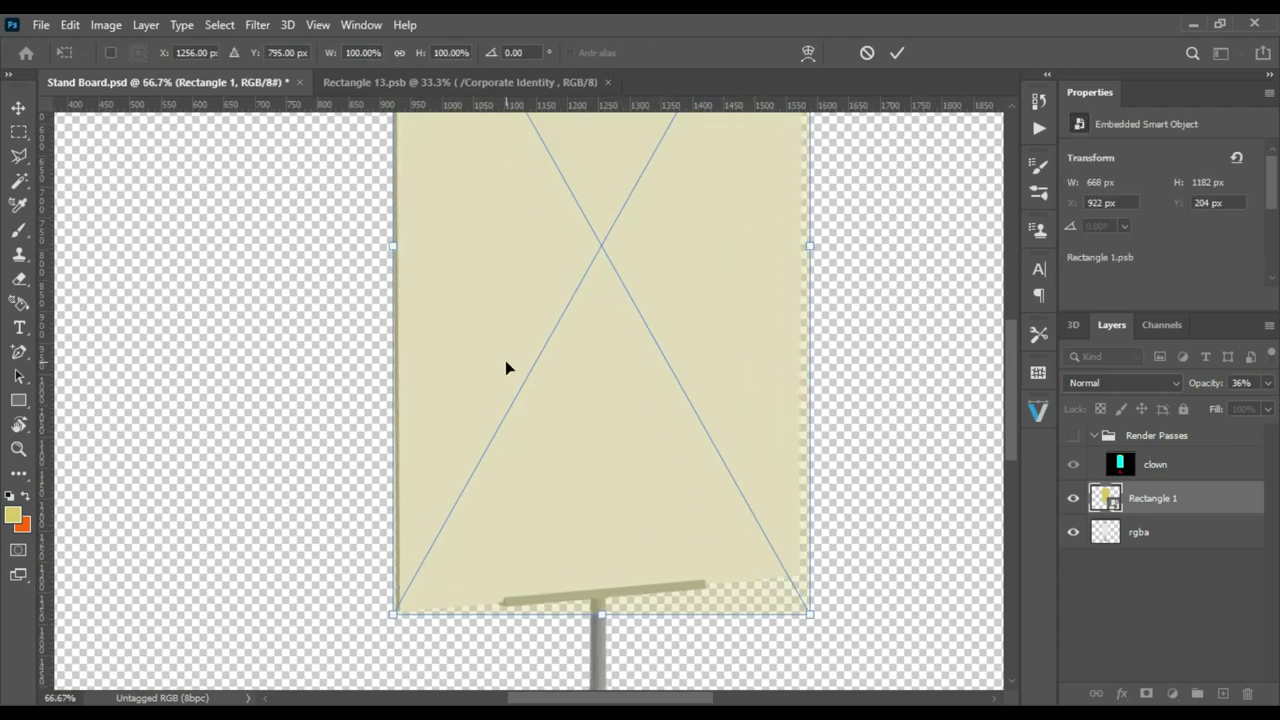
{"action": "key", "text": "ctrl+plus"}
{"action": "scroll", "coordinate": [610, 370], "scroll_direction": "down", "scroll_amount": 3}
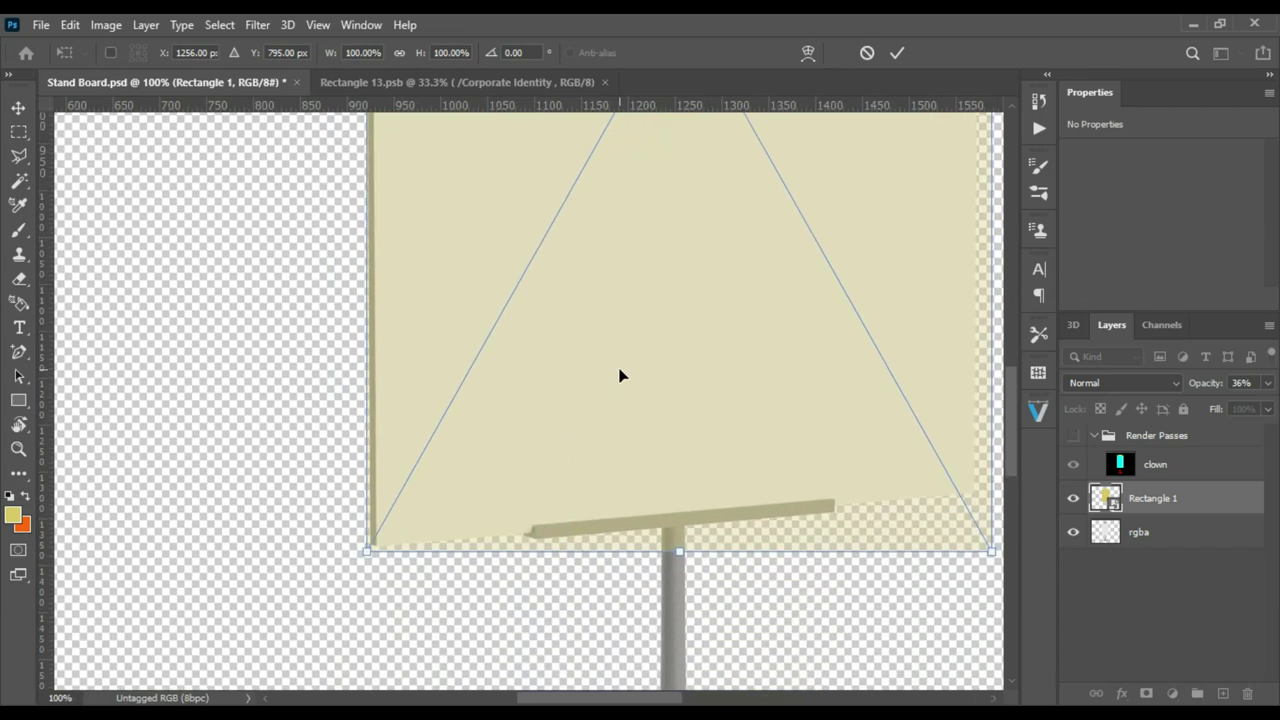
{"action": "key", "text": "ctrl+plus"}
{"action": "key", "text": "ctrl+plus"}
{"action": "left_click_drag", "start_coordinate": [497, 520], "coordinate": [546, 347]}
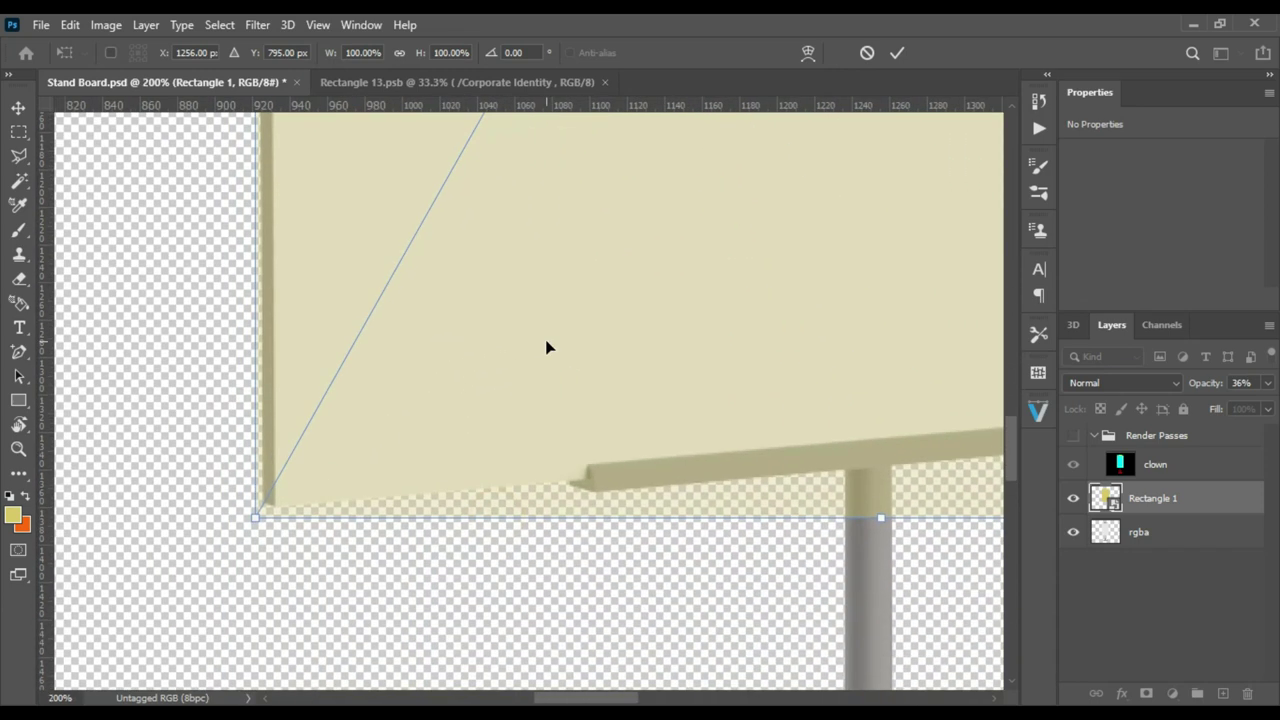
{"action": "key", "text": "ctrl+plus"}
{"action": "mouse_move", "coordinate": [467, 401]}
{"action": "left_mouse_down"}
{"action": "mouse_move", "coordinate": [611, 254]}
{"action": "mouse_move", "coordinate": [679, 310]}
{"action": "left_mouse_up"}
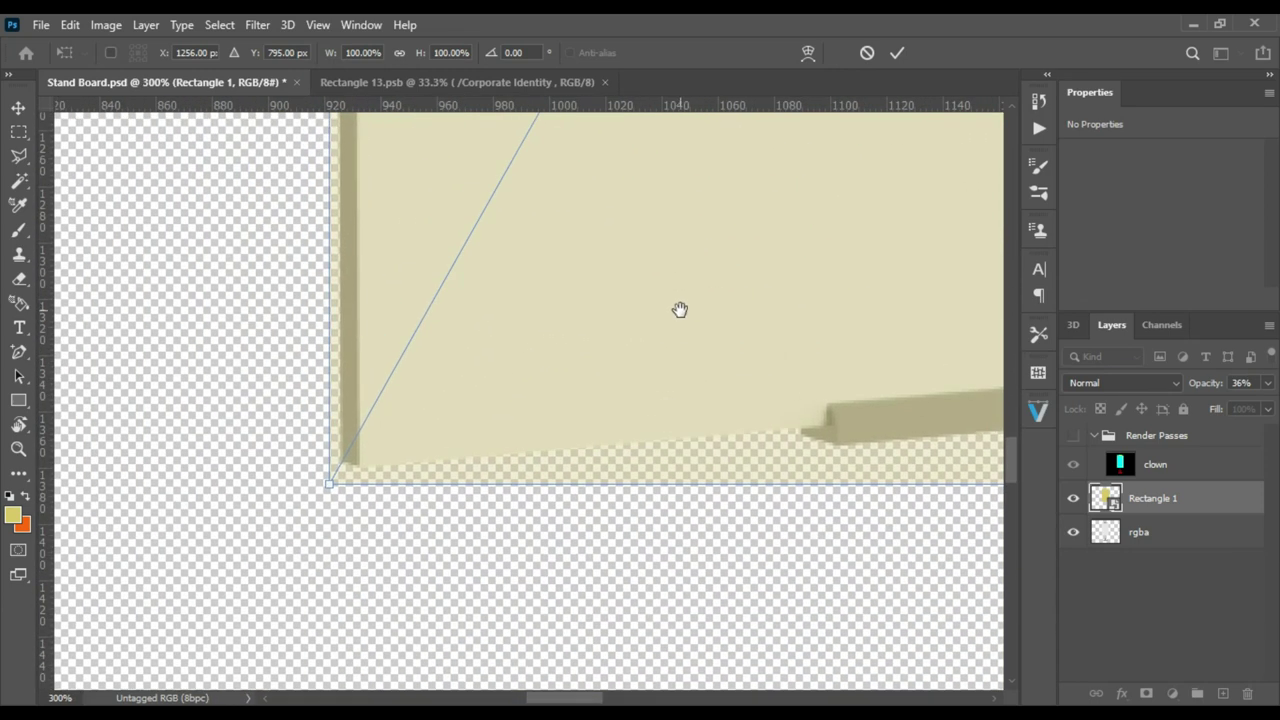
{"action": "left_click_drag", "start_coordinate": [332, 490], "coordinate": [358, 477]}
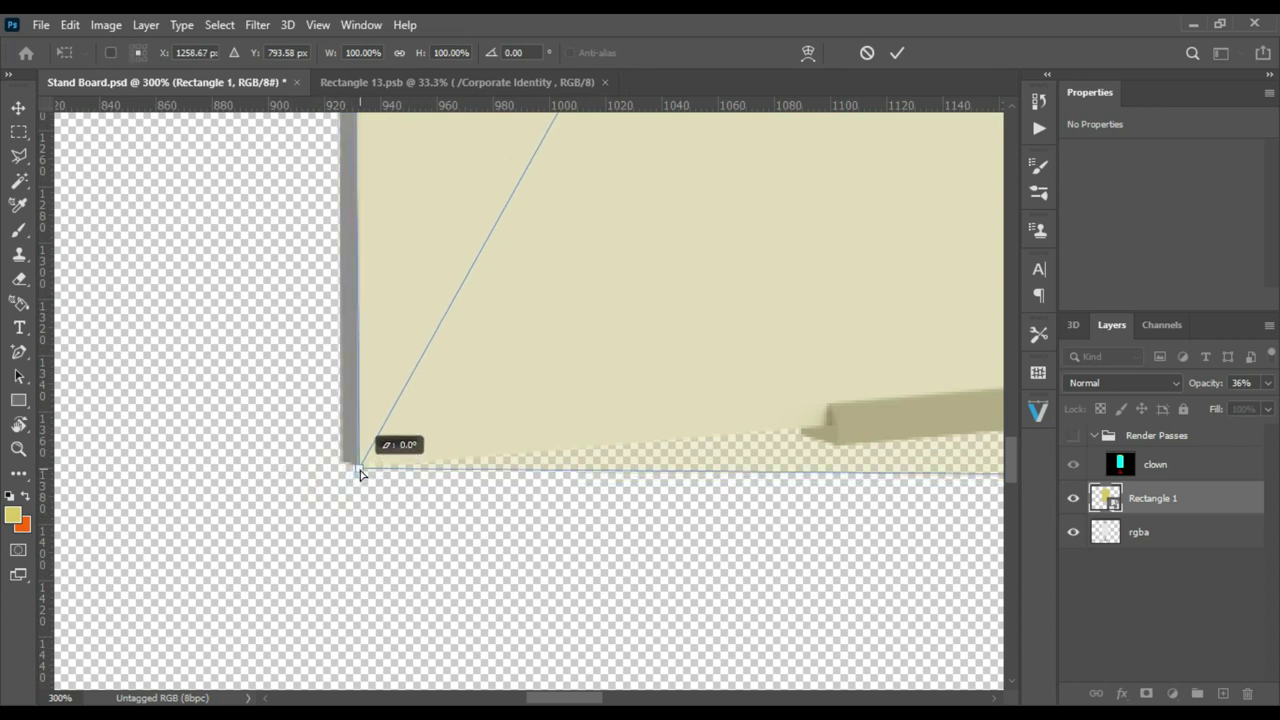
{"action": "mouse_move", "coordinate": [757, 297]}
{"action": "left_mouse_down"}
{"action": "mouse_move", "coordinate": [612, 349]}
{"action": "mouse_move", "coordinate": [560, 391]}
{"action": "left_mouse_up"}
{"action": "left_click_drag", "start_coordinate": [643, 406], "coordinate": [323, 406]}
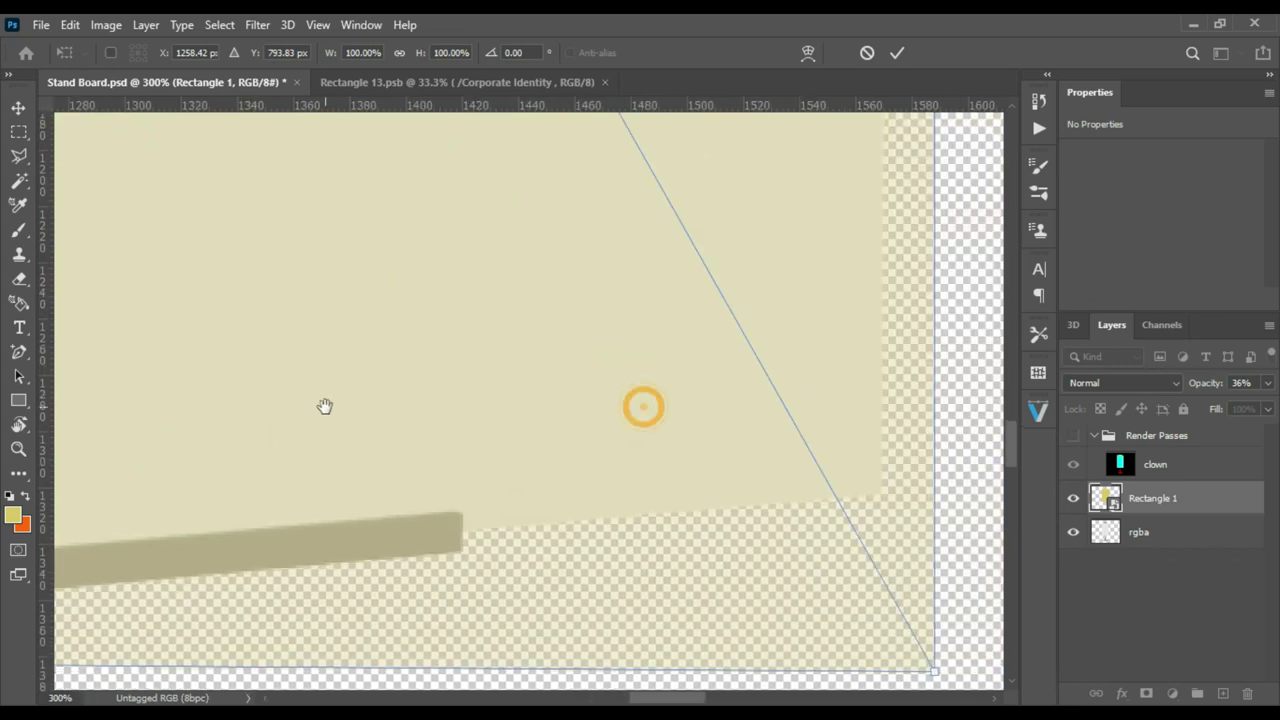
{"action": "left_click_drag", "start_coordinate": [437, 406], "coordinate": [414, 406]}
{"action": "left_click_drag", "start_coordinate": [836, 676], "coordinate": [788, 504]}
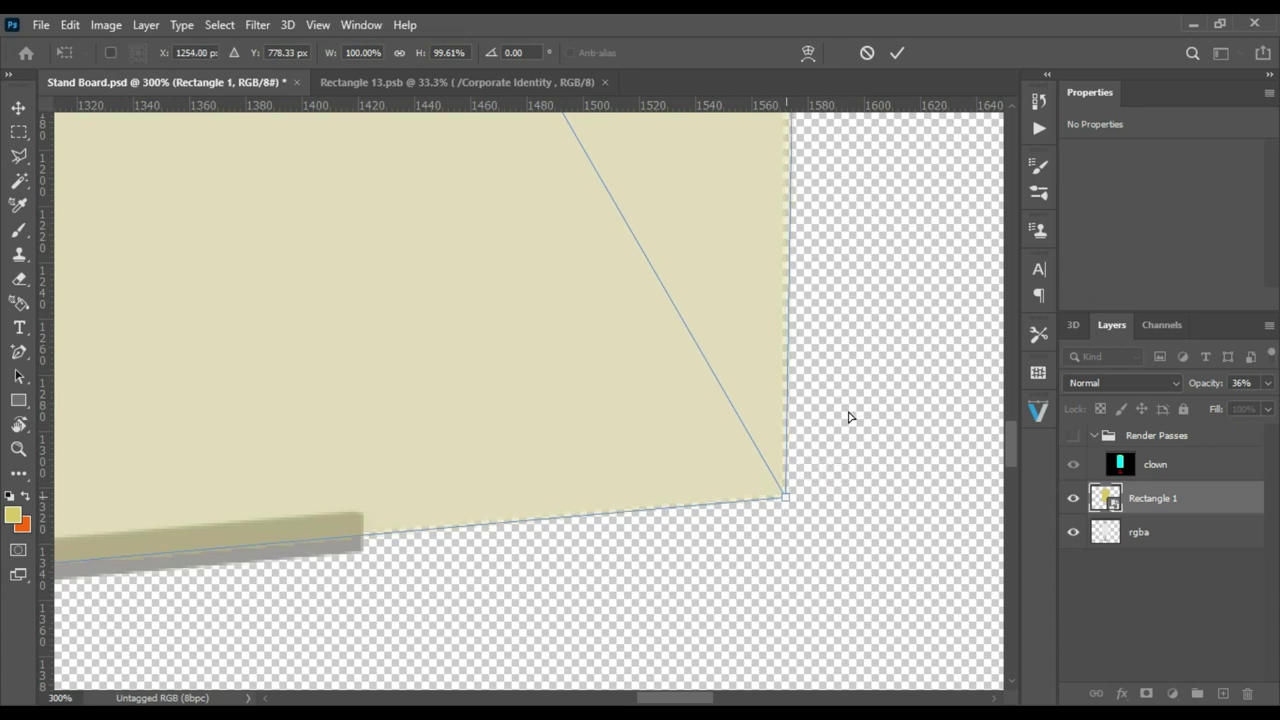
Fit the rectangle's top-right and top-left corners to the board
{"action": "scroll", "coordinate": [897, 186], "scroll_direction": "down", "scroll_amount": 3}
{"action": "scroll", "coordinate": [829, 229], "scroll_direction": "down", "scroll_amount": 5}
{"action": "scroll", "coordinate": [838, 272], "scroll_direction": "down", "scroll_amount": 5}
{"action": "left_click_drag", "start_coordinate": [855, 226], "coordinate": [860, 448]}
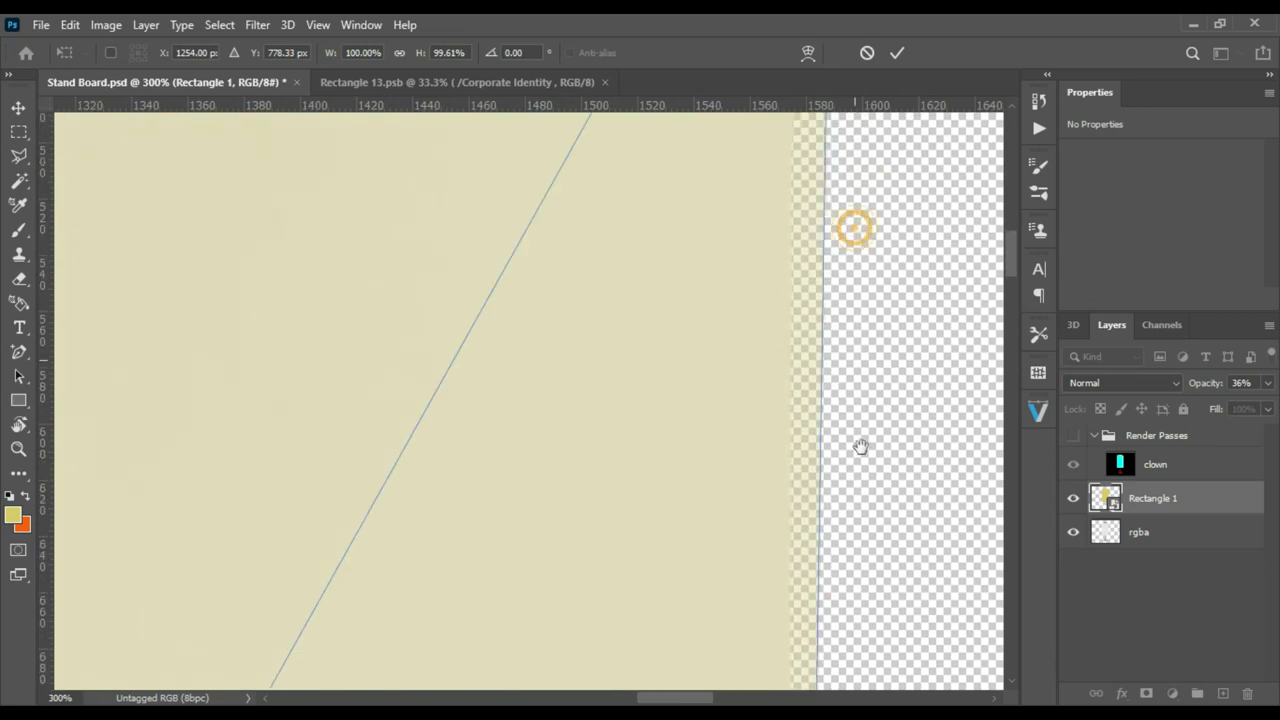
{"action": "left_click_drag", "start_coordinate": [903, 229], "coordinate": [857, 320]}
{"action": "scroll", "coordinate": [805, 529], "scroll_direction": "down", "scroll_amount": 3}
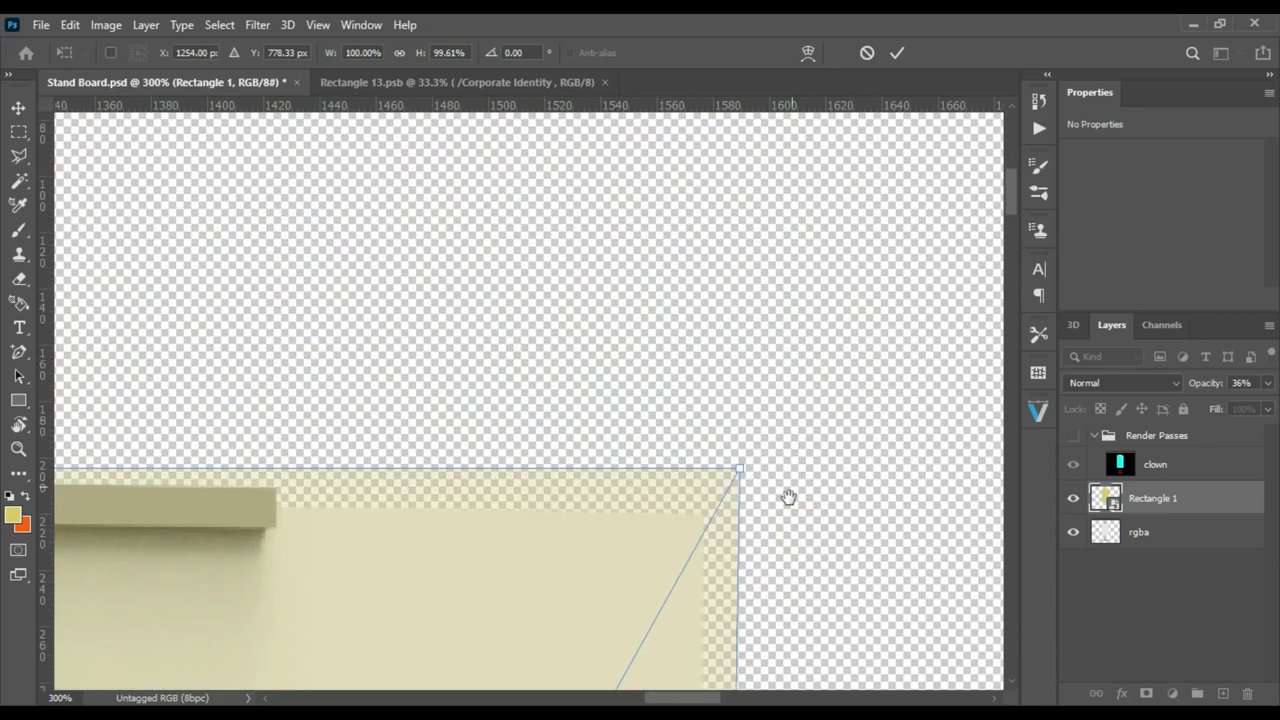
{"action": "left_click_drag", "start_coordinate": [741, 476], "coordinate": [704, 509]}
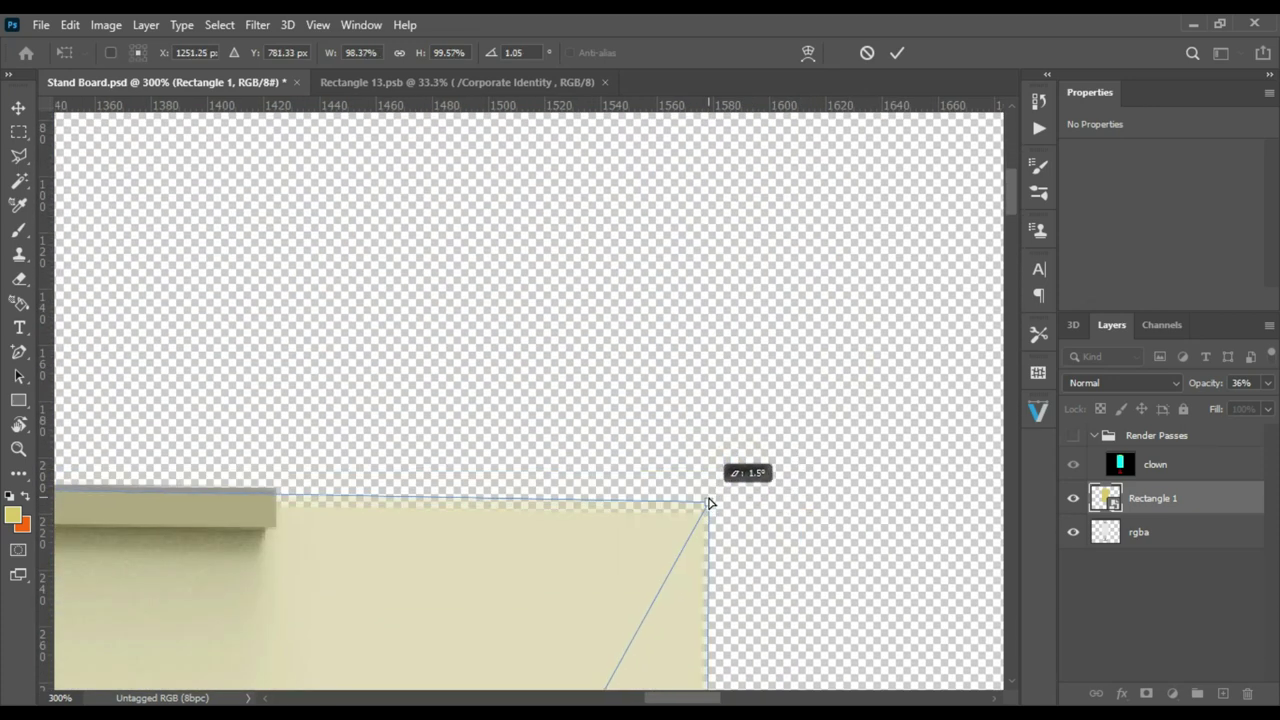
{"action": "scroll", "coordinate": [318, 397], "scroll_direction": "left", "scroll_amount": 5}
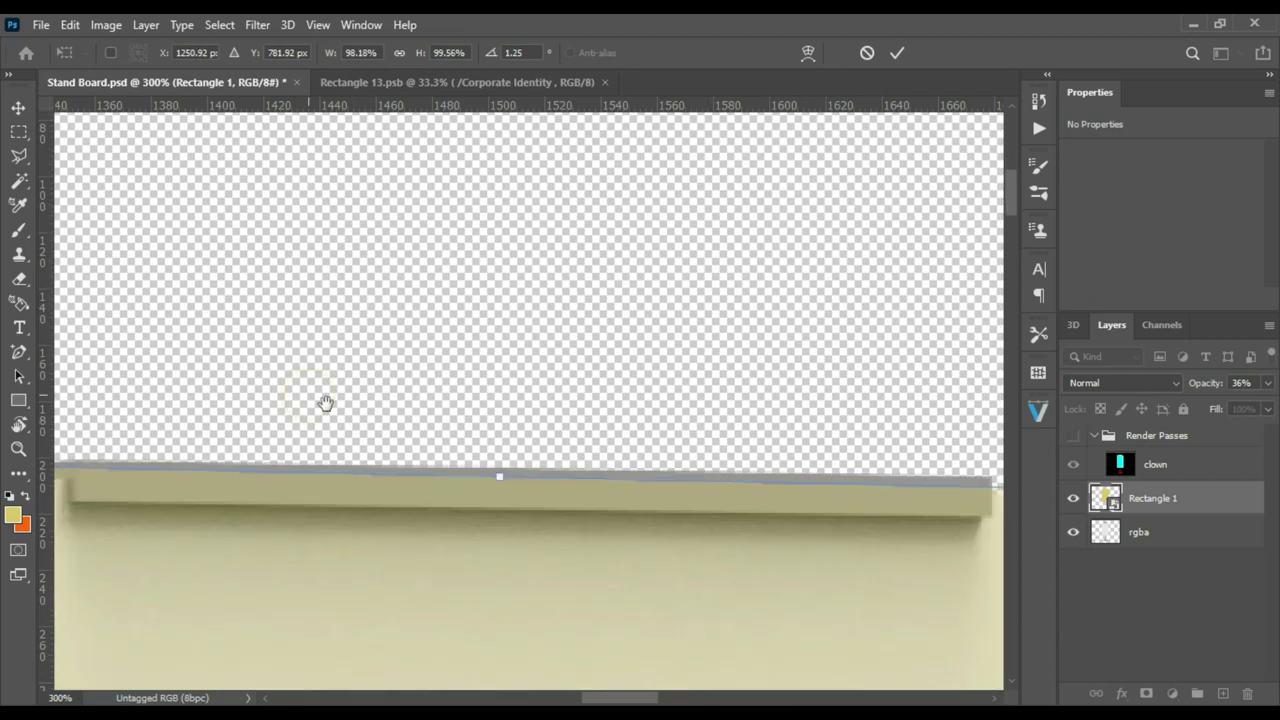
{"action": "left_click_drag", "start_coordinate": [309, 380], "coordinate": [566, 380]}
{"action": "mouse_move", "coordinate": [397, 391]}
{"action": "left_mouse_down"}
{"action": "mouse_move", "coordinate": [448, 359]}
{"action": "mouse_move", "coordinate": [417, 335]}
{"action": "left_mouse_up"}
{"action": "left_click_drag", "start_coordinate": [628, 405], "coordinate": [635, 415]}
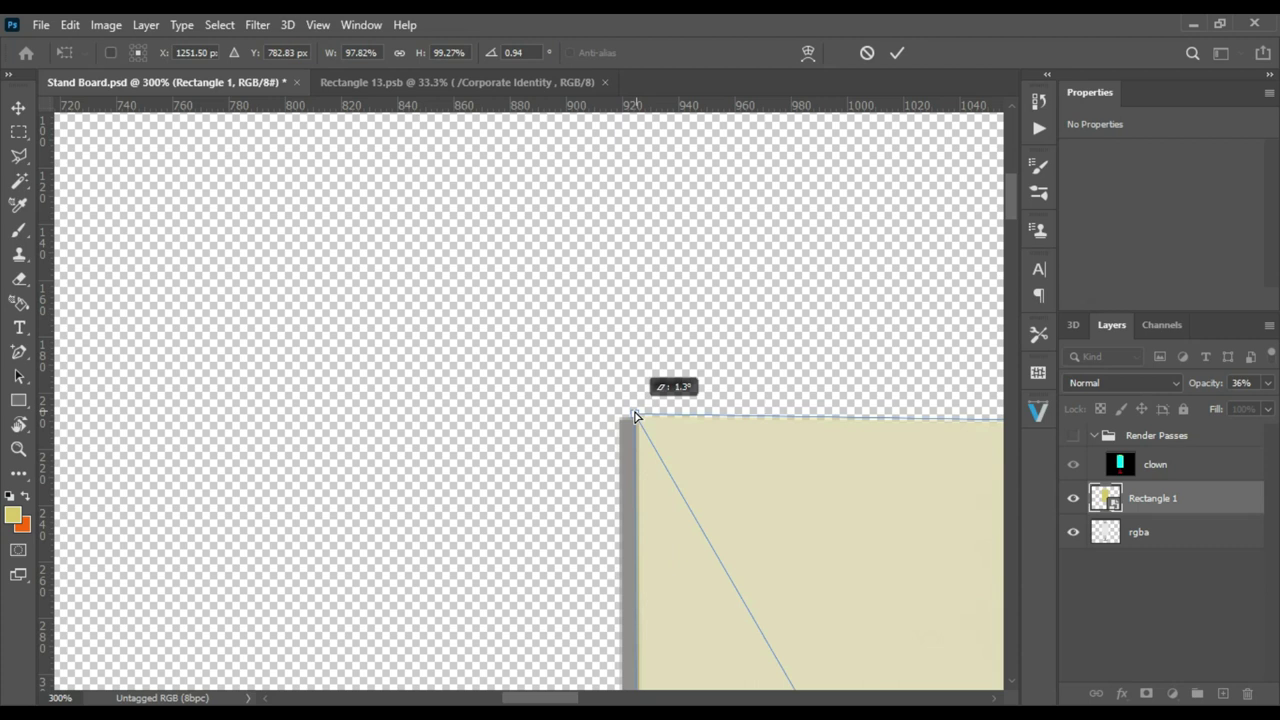
Zoom out to the whole board and commit the transform
{"action": "left_click_drag", "start_coordinate": [762, 289], "coordinate": [511, 237]}
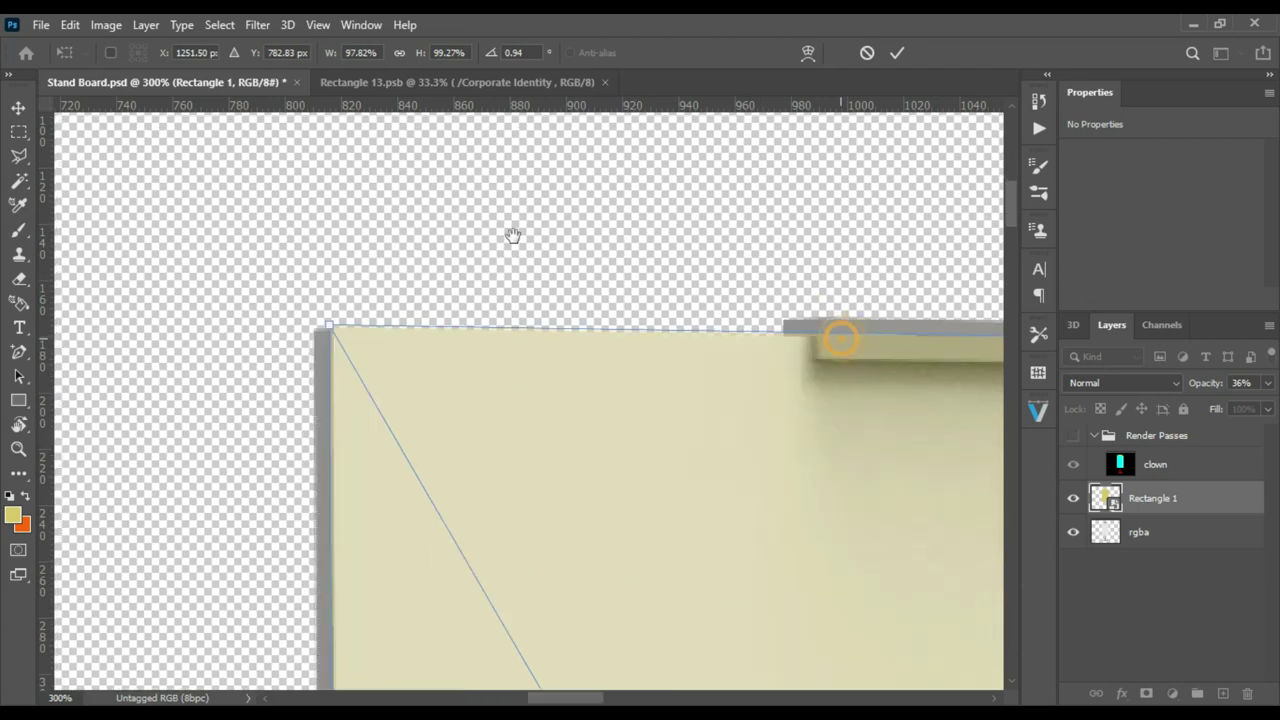
{"action": "key", "text": "ctrl+minus"}
{"action": "key", "text": "ctrl+minus"}
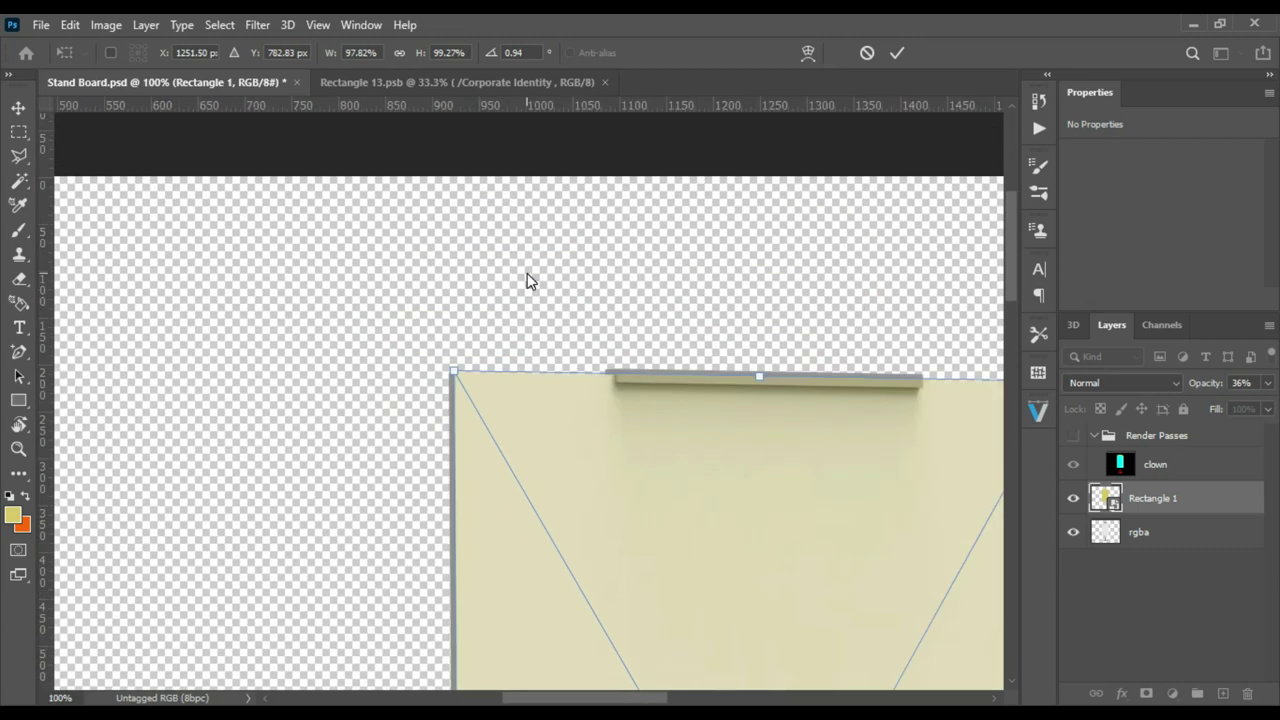
{"action": "key", "text": "ctrl+minus"}
{"action": "key", "text": "ctrl+minus"}
{"action": "key", "text": "ctrl+minus"}
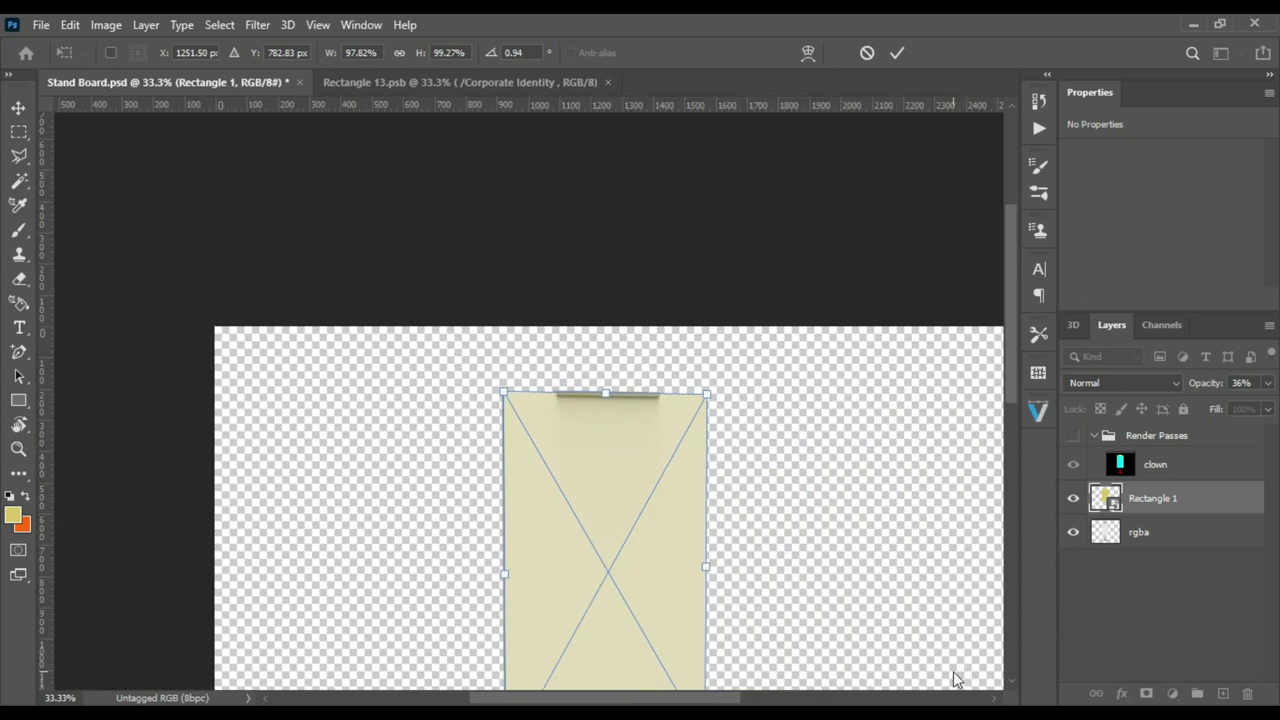
{"action": "left_click_drag", "start_coordinate": [799, 566], "coordinate": [683, 383]}
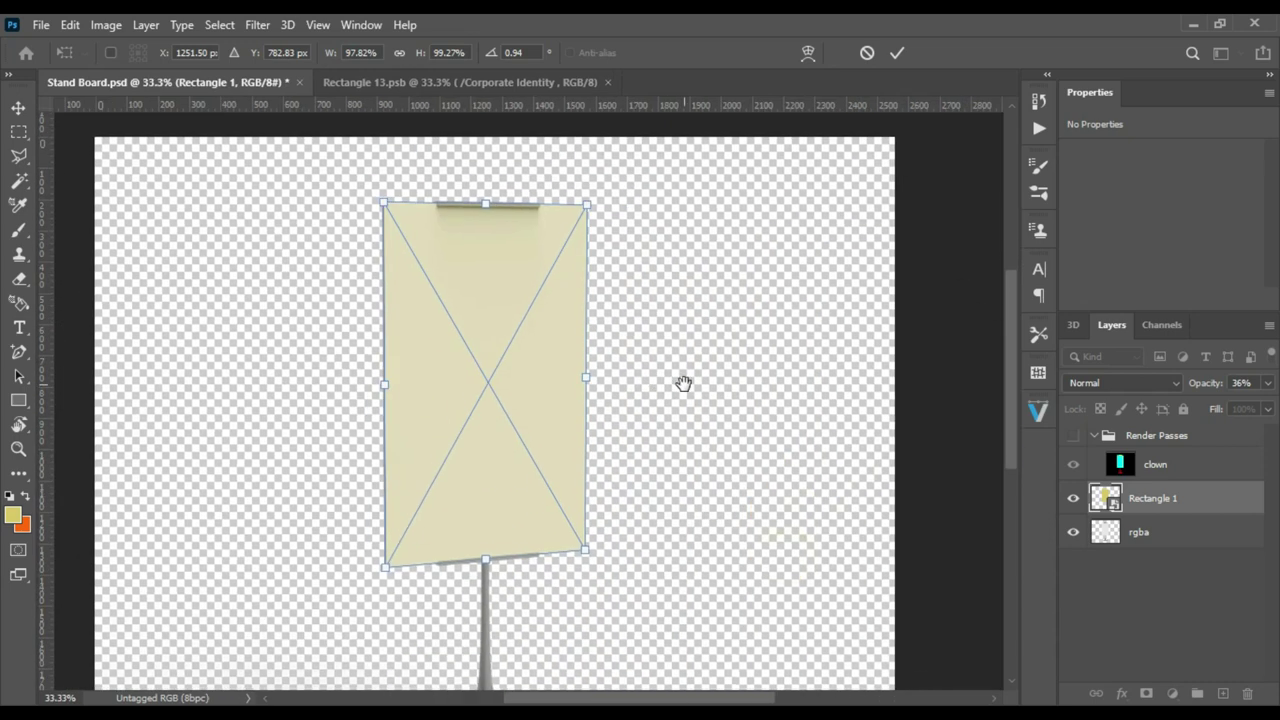
{"action": "left_click", "coordinate": [898, 55]}
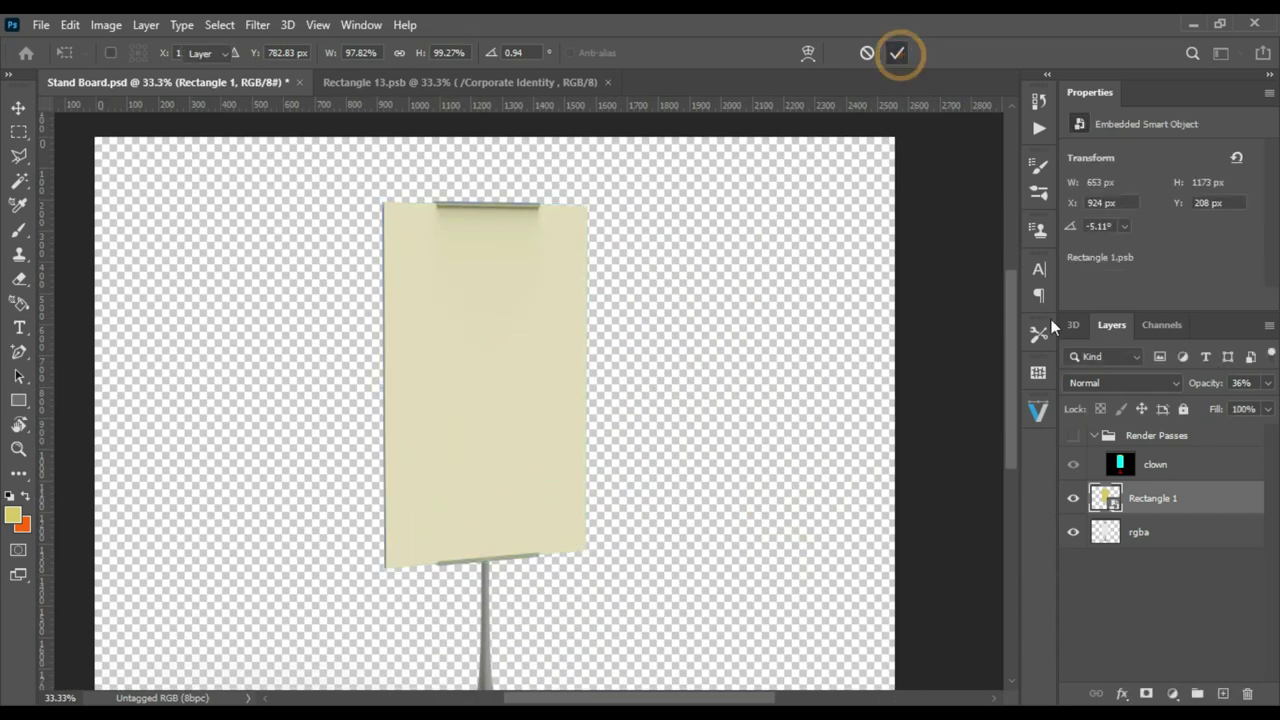
Start a Color Range selection on the clown pass, sampling the red stand and yellow bar
{"action": "left_click", "coordinate": [1110, 534]}
{"action": "left_click_drag", "start_coordinate": [694, 503], "coordinate": [717, 434]}
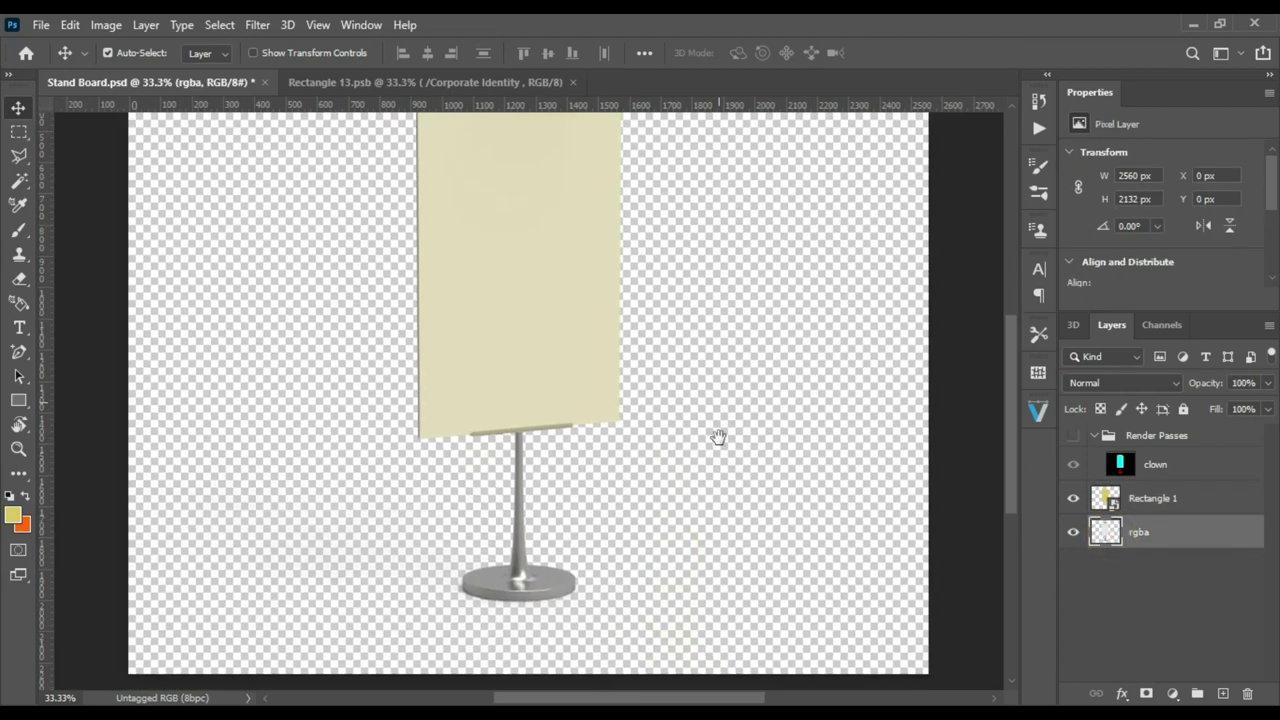
{"action": "left_click", "coordinate": [1128, 468]}
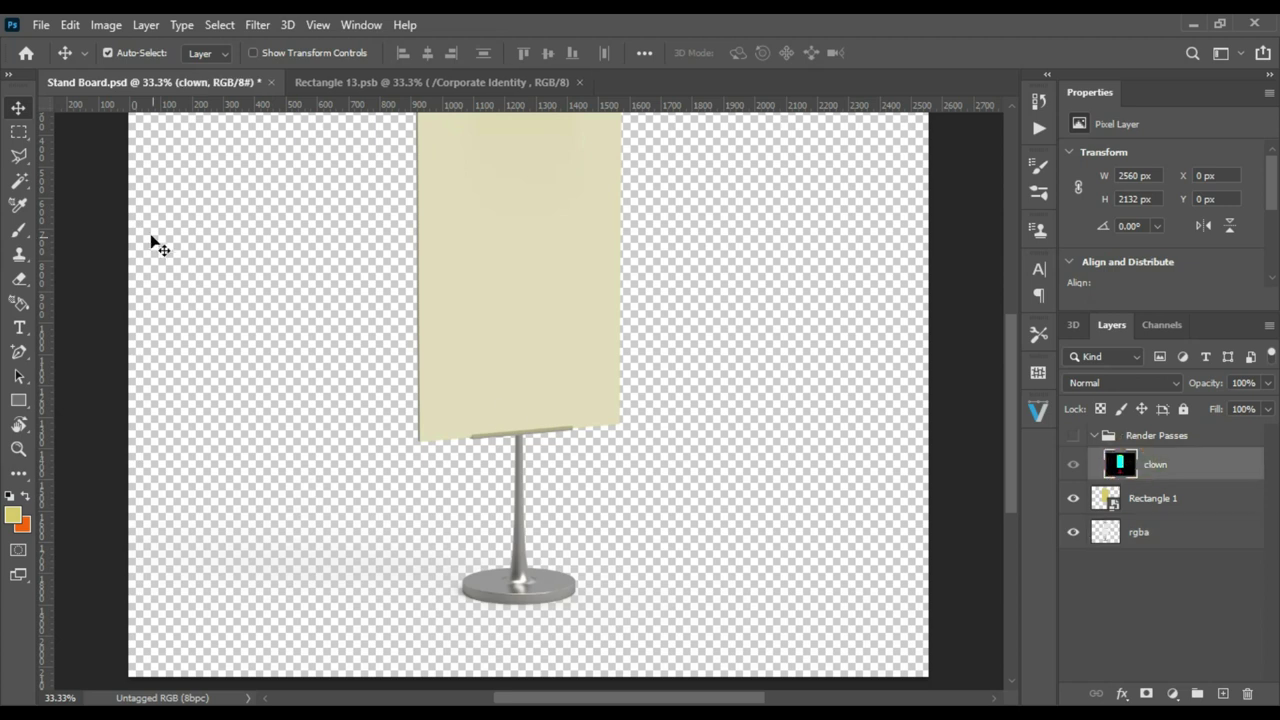
{"action": "left_click", "coordinate": [274, 214]}
{"action": "left_click", "coordinate": [508, 483]}
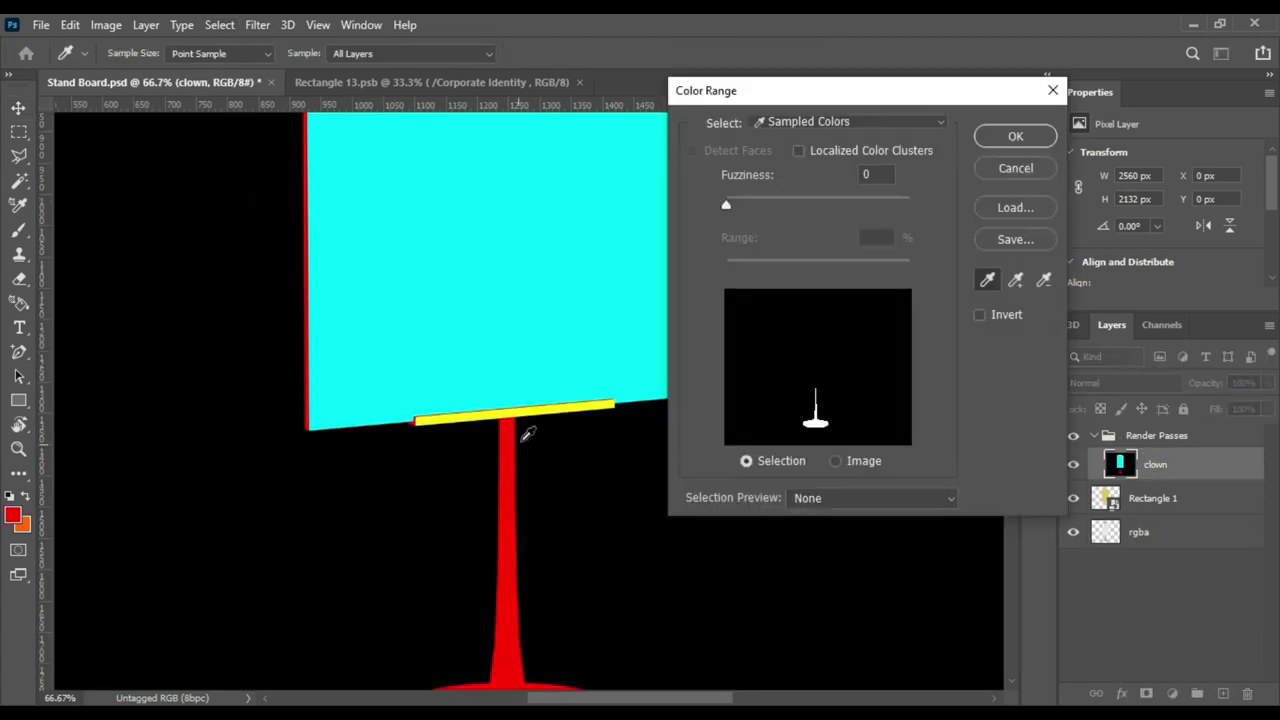
{"action": "left_click", "coordinate": [511, 411]}
{"action": "left_click", "coordinate": [418, 418]}
Add the red board edges and corner to the Color Range selection and confirm
{"action": "left_click", "coordinate": [311, 384]}
{"action": "left_click", "coordinate": [311, 395]}
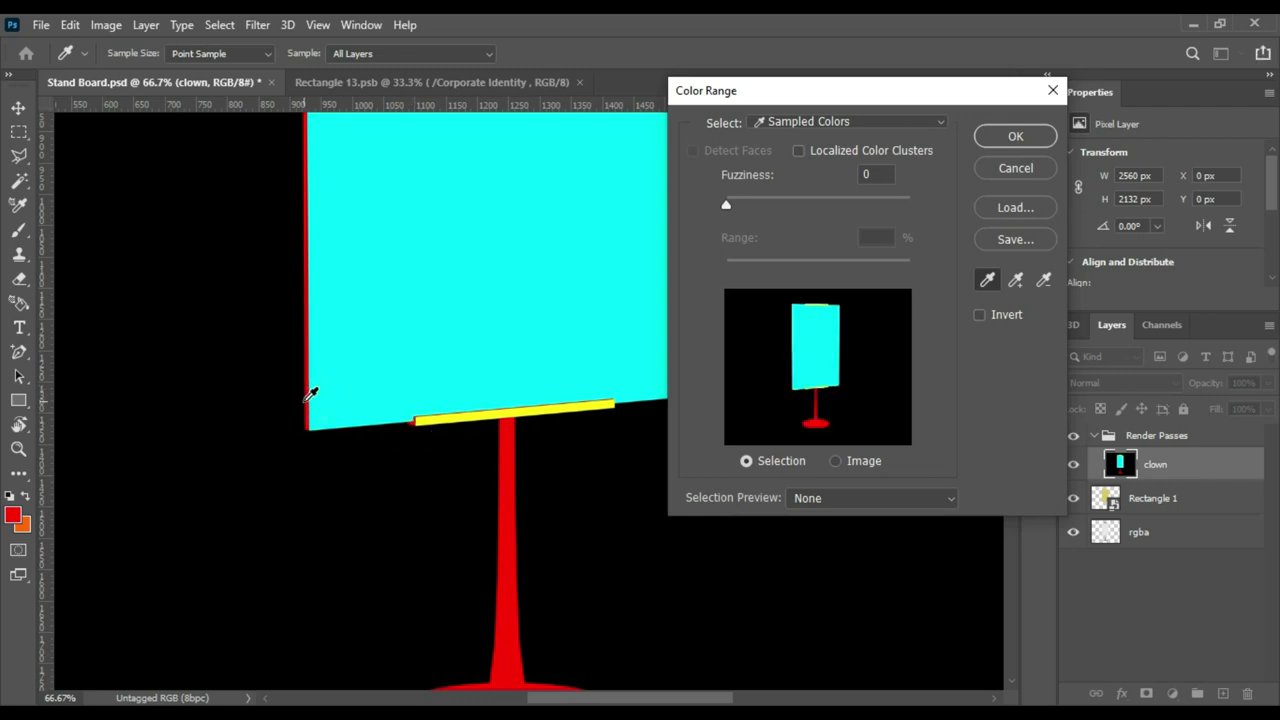
{"action": "key", "text": "ctrl+plus"}
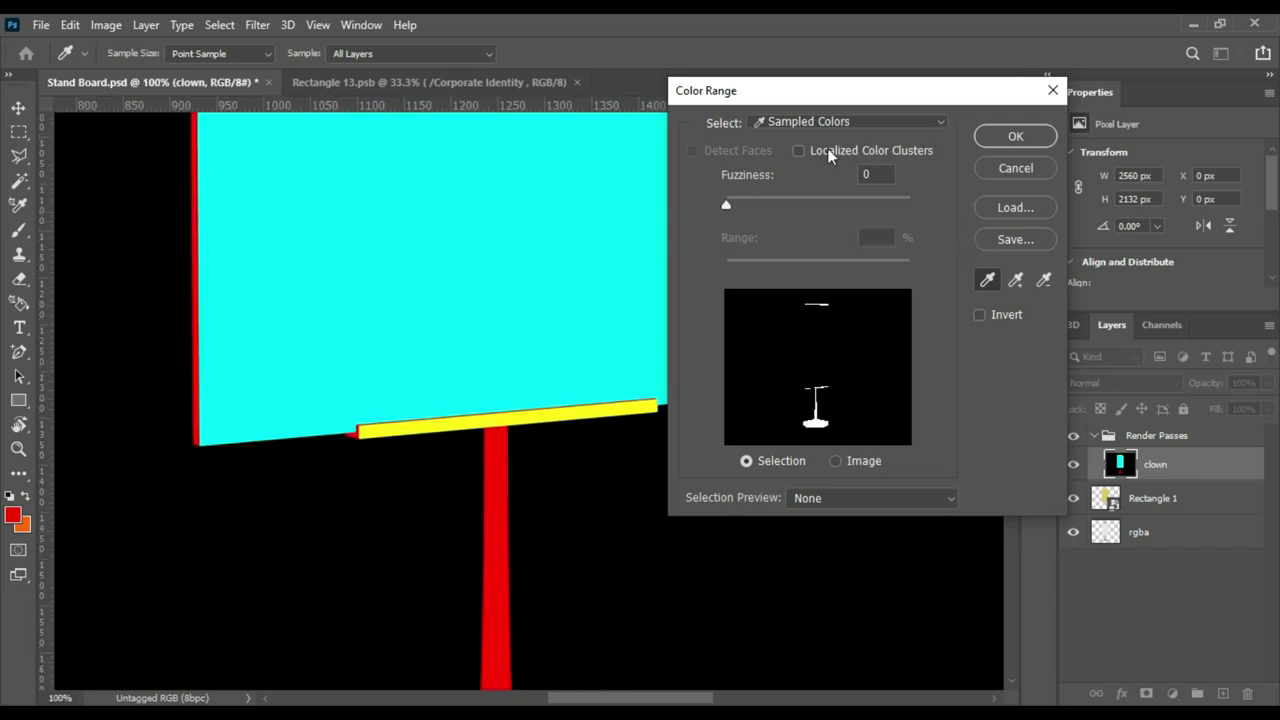
{"action": "key", "text": "ctrl+plus"}
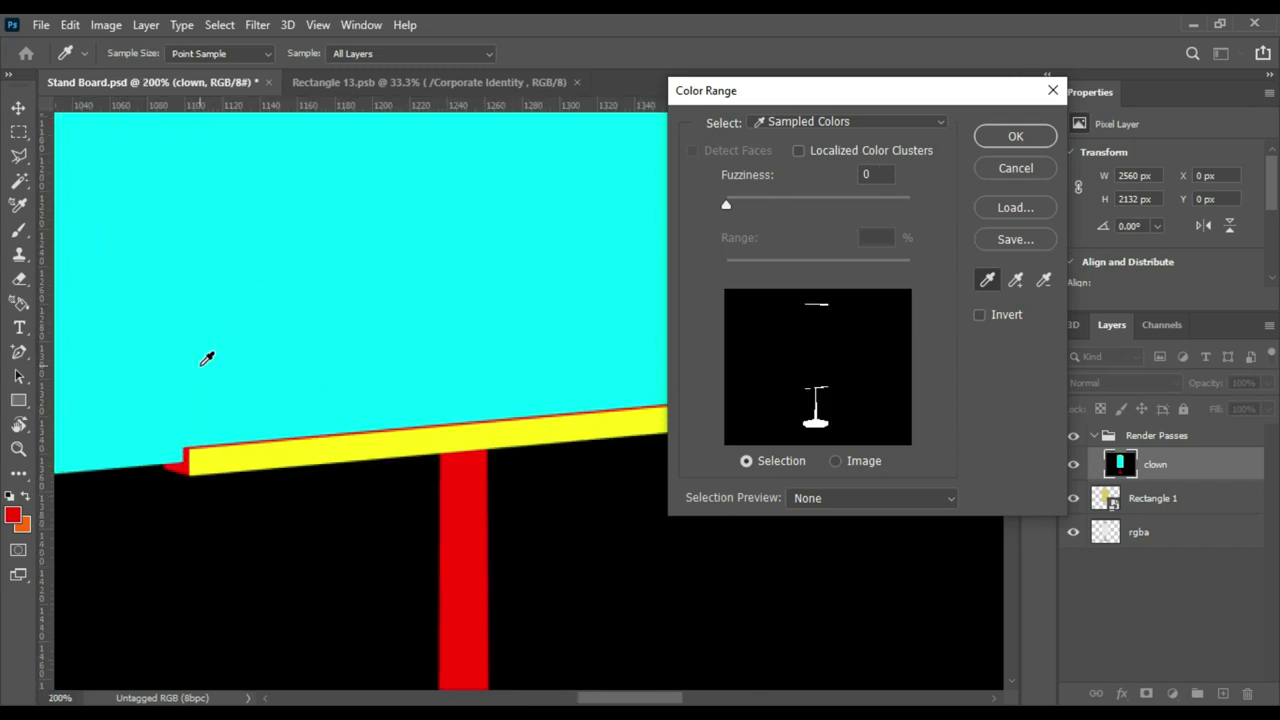
{"action": "left_click_drag", "start_coordinate": [309, 514], "coordinate": [539, 513]}
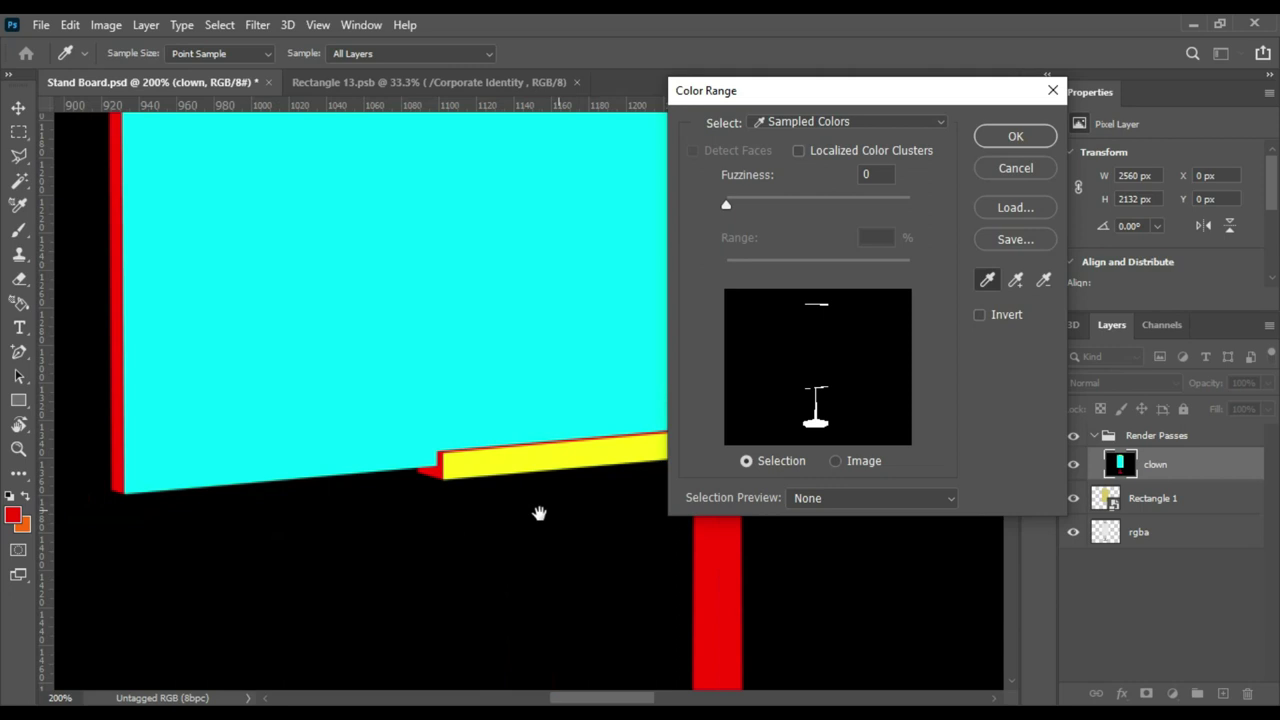
{"action": "left_click", "coordinate": [442, 466]}
{"action": "left_click", "coordinate": [116, 390]}
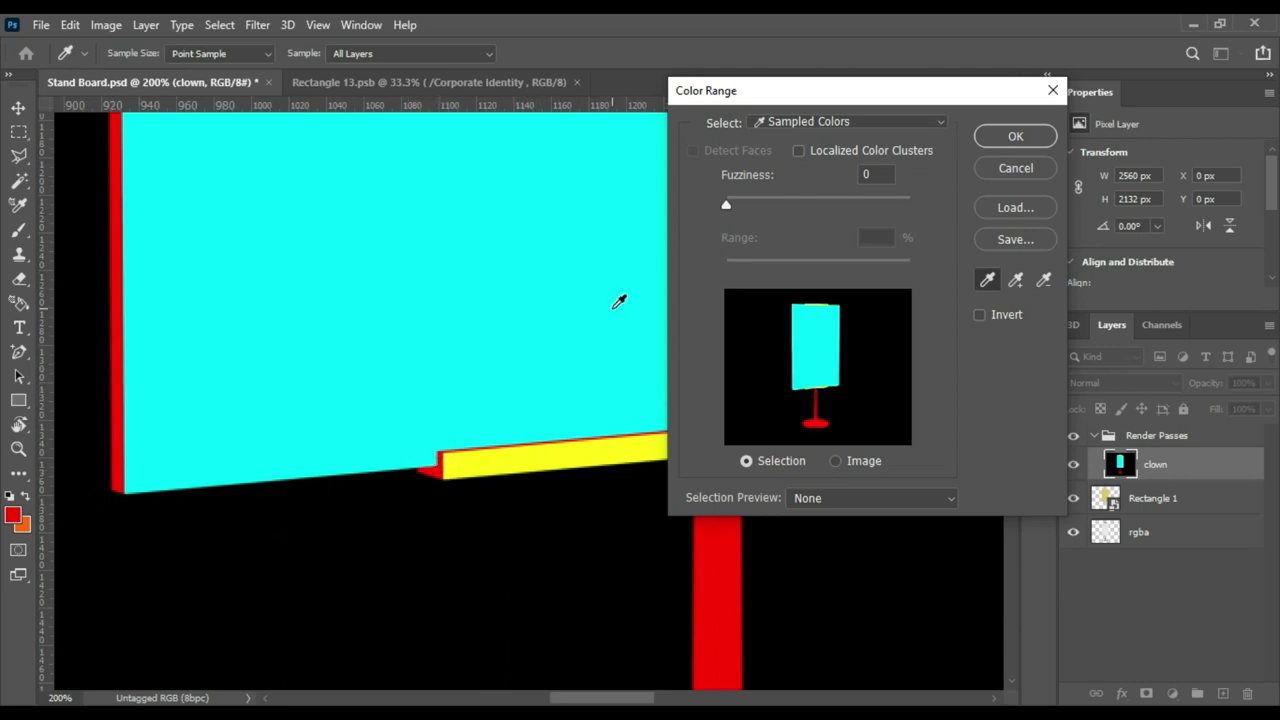
{"action": "key", "text": "ctrl+minus"}
{"action": "key", "text": "ctrl+minus"}
{"action": "key", "text": "ctrl+minus"}
{"action": "key", "text": "ctrl+minus"}
{"action": "key", "text": "ctrl+minus"}
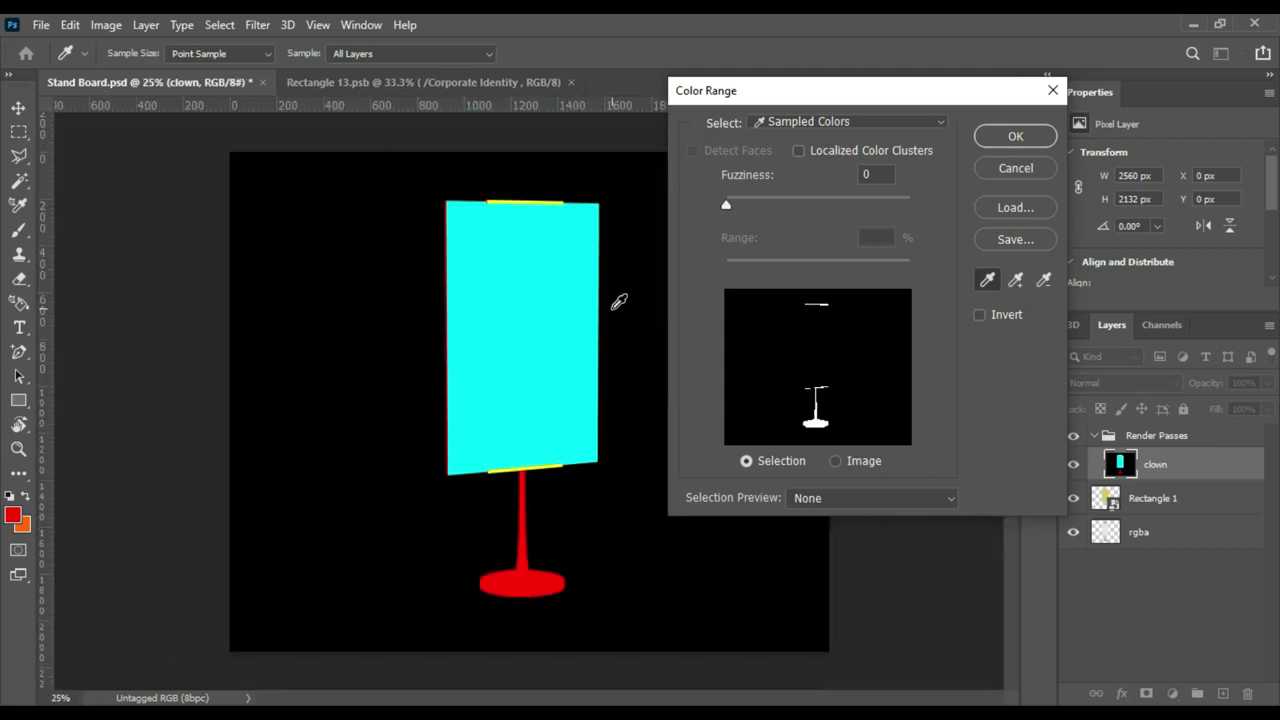
{"action": "left_click", "coordinate": [1014, 137]}
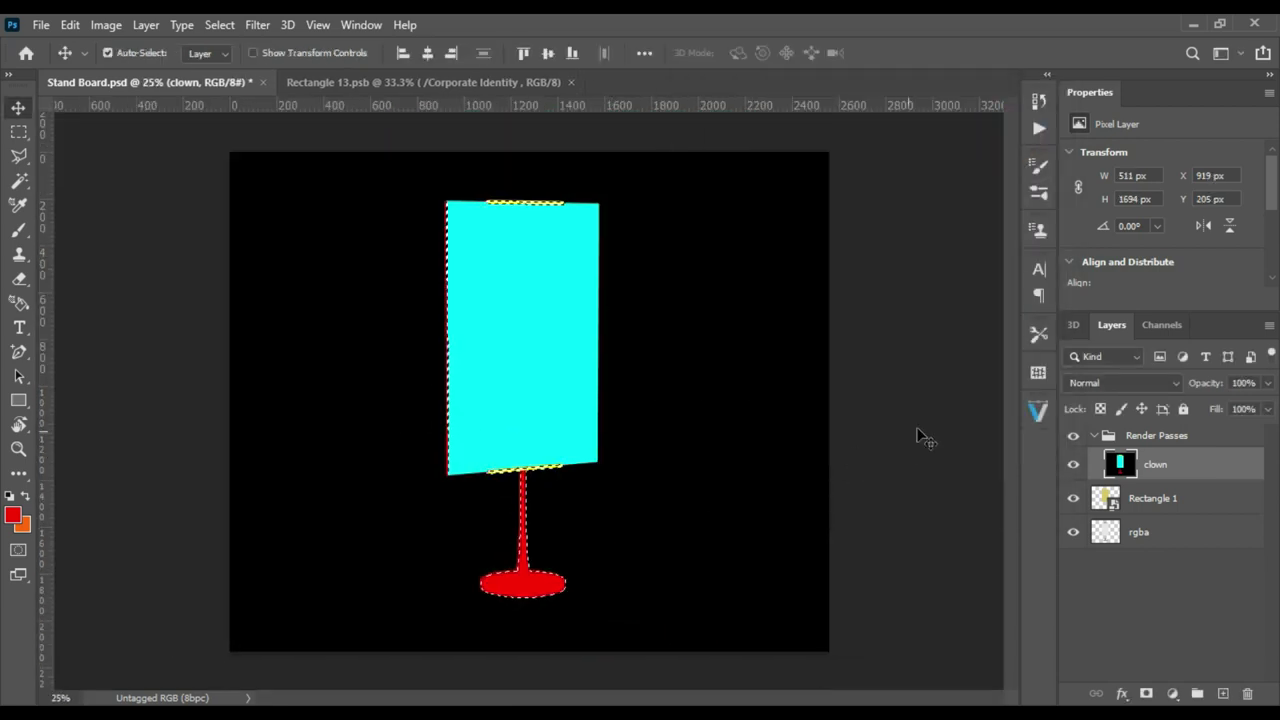
Hide Render Passes and add a near-white (ebe8e8) Solid Color fill above Rectangle 1
{"action": "left_click", "coordinate": [1073, 435]}
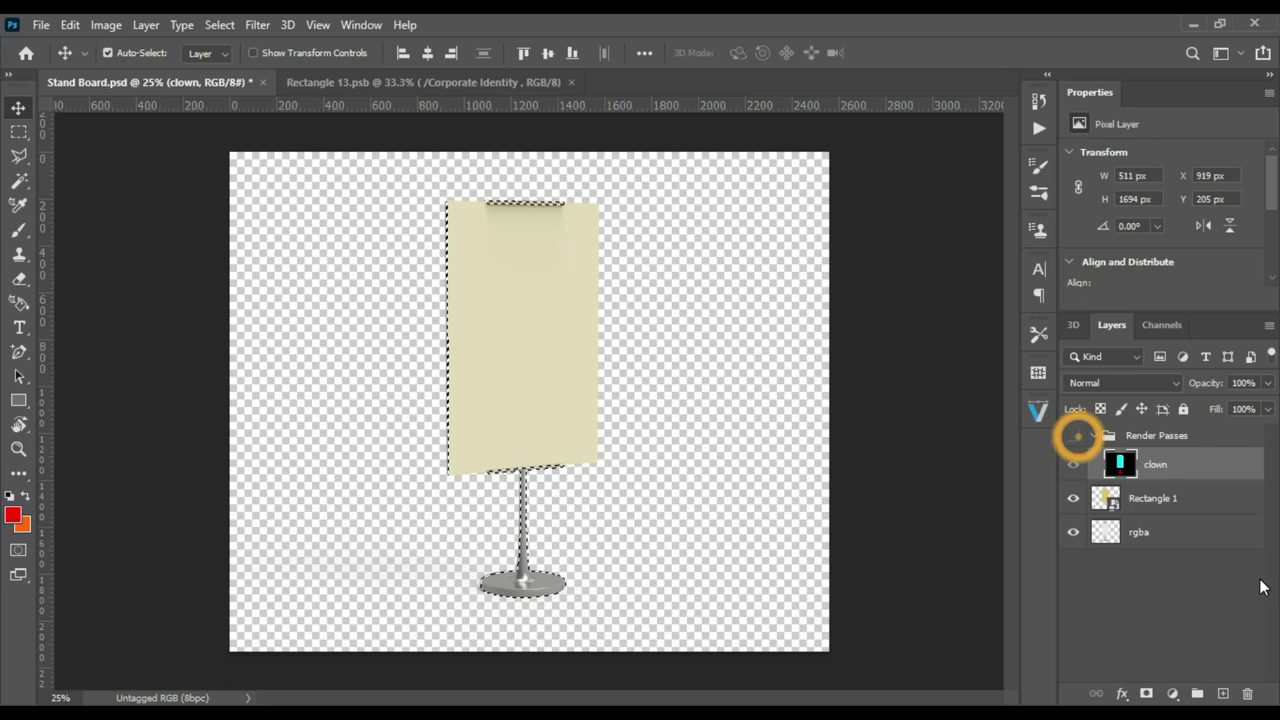
{"action": "left_click", "coordinate": [1237, 506]}
{"action": "left_click", "coordinate": [1172, 693]}
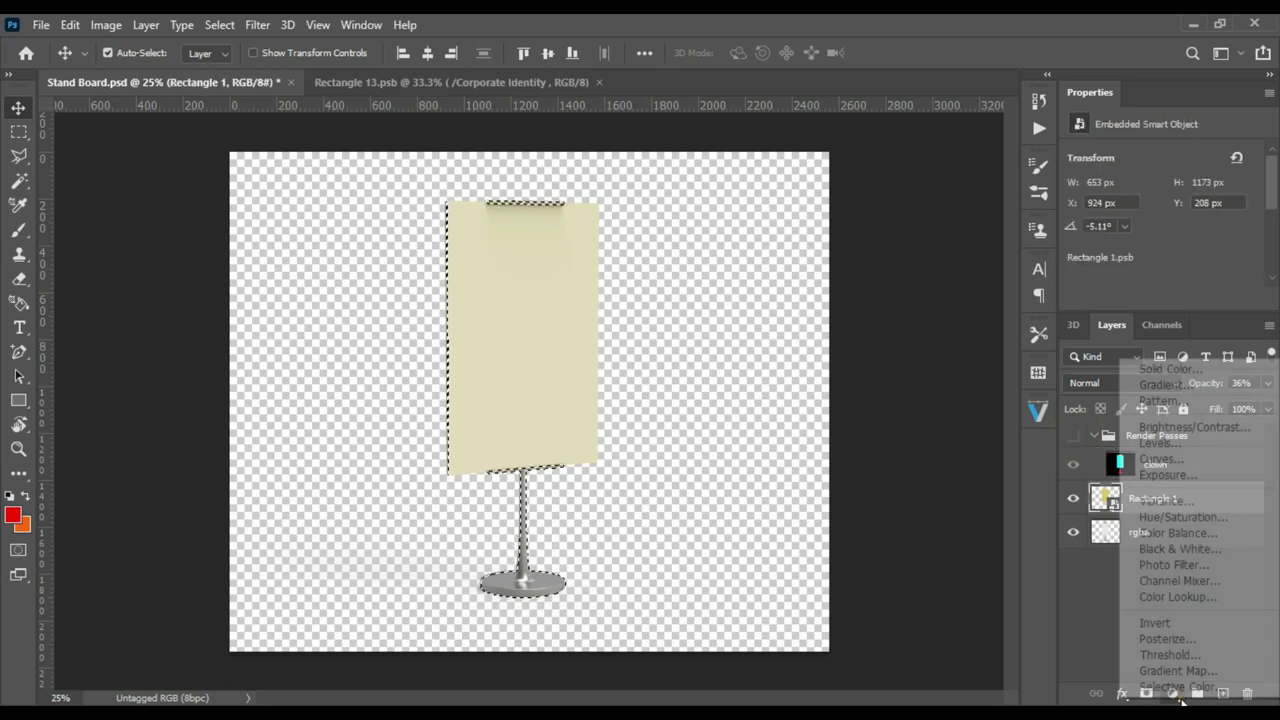
{"action": "left_click", "coordinate": [1240, 369]}
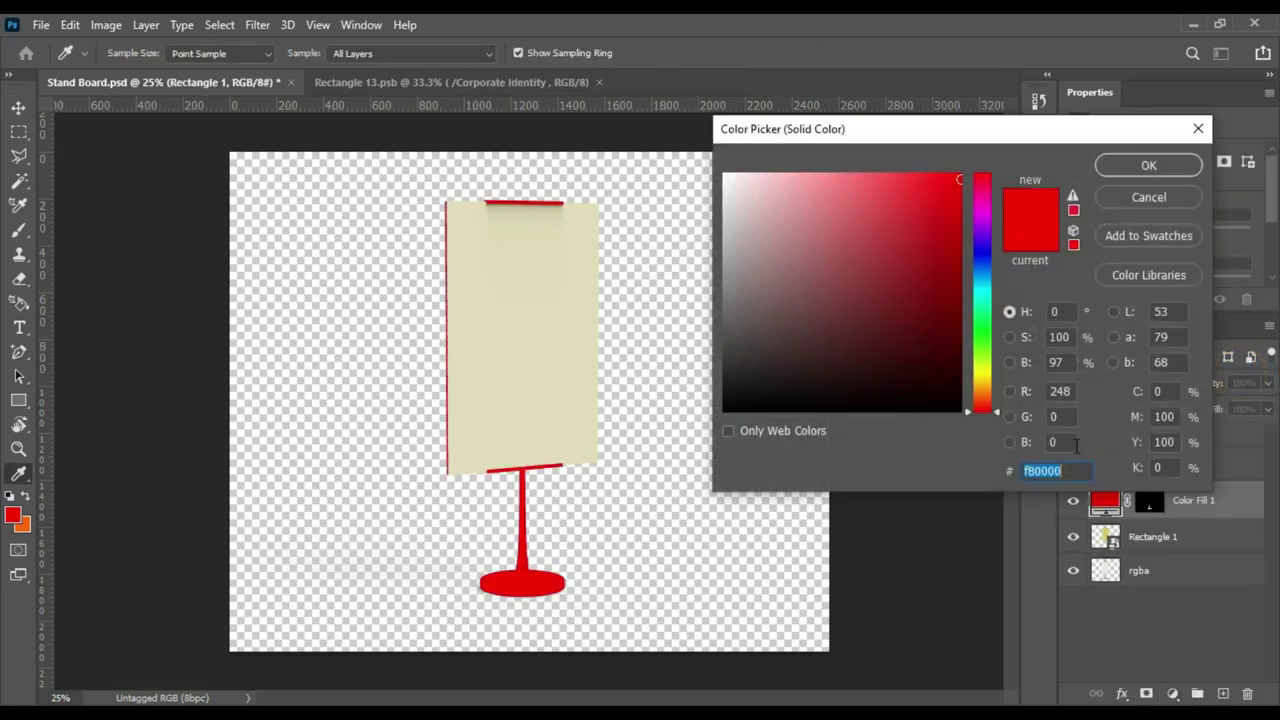
{"action": "left_click_drag", "start_coordinate": [737, 192], "coordinate": [725, 191]}
Confirm the near-white fill colour and select Rectangle 1
{"action": "left_click", "coordinate": [1147, 167]}
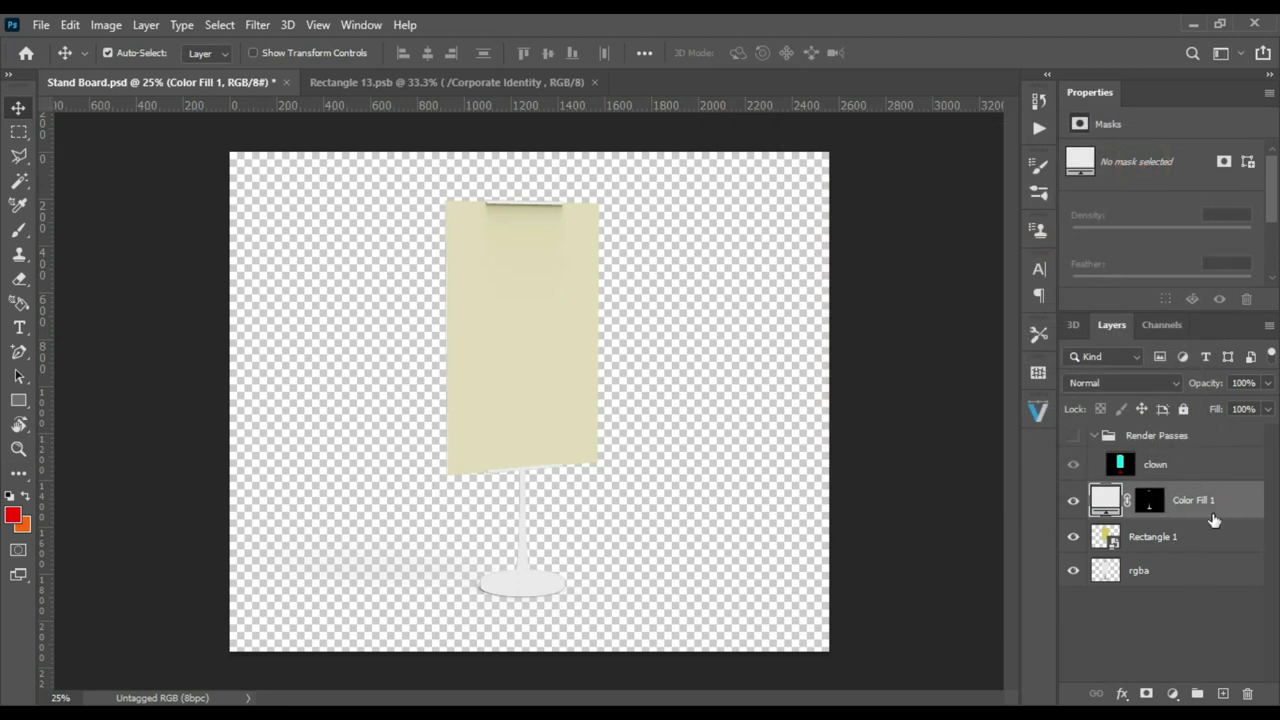
{"action": "left_click", "coordinate": [1155, 543]}
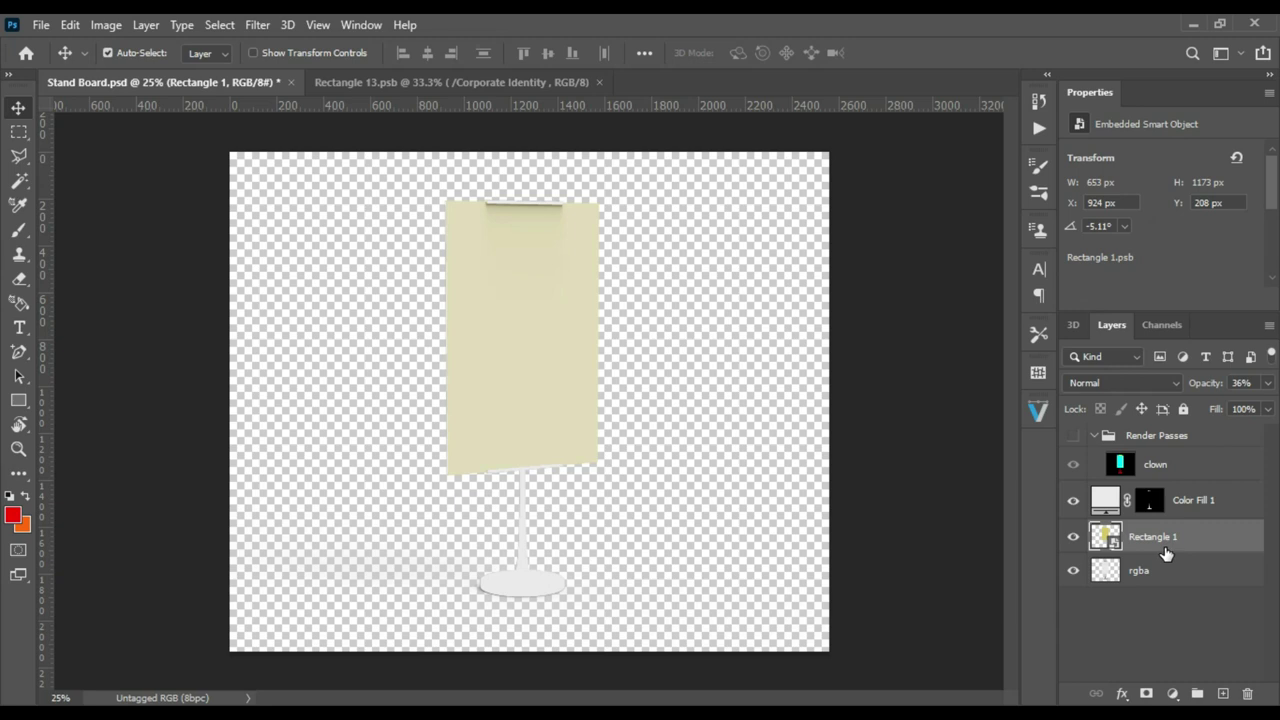
{"action": "double_click", "coordinate": [1166, 552]}
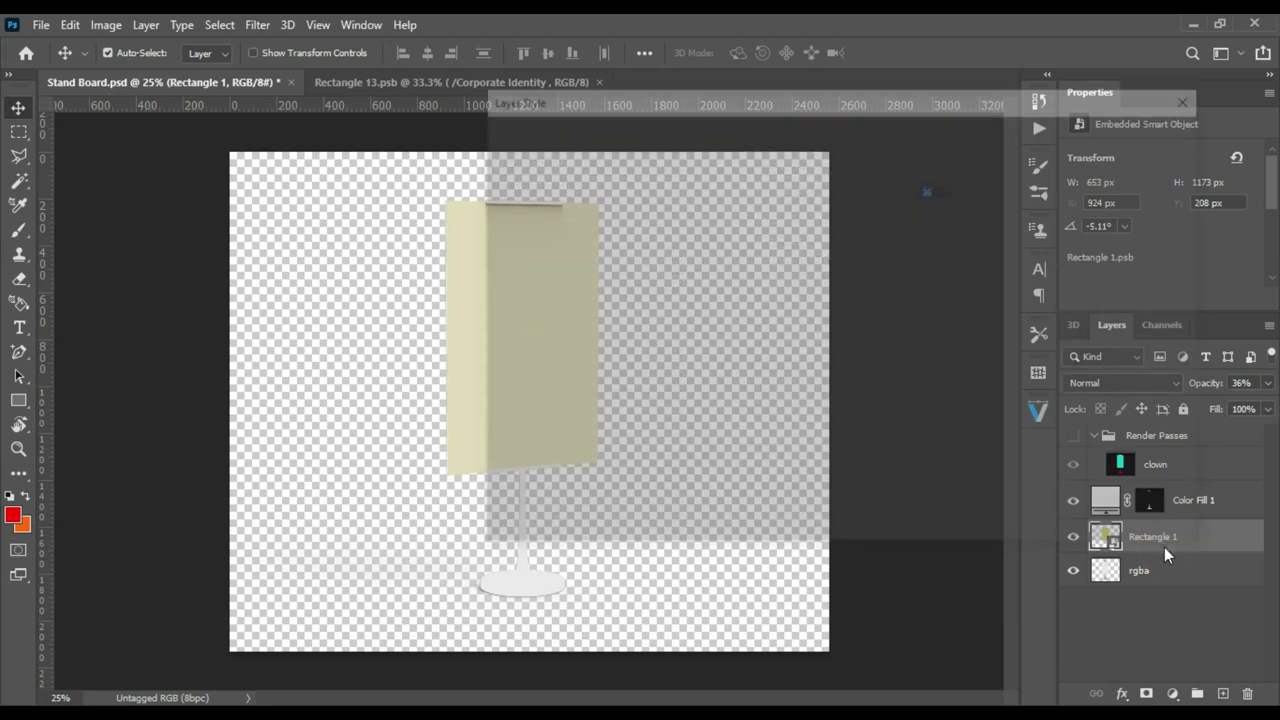
{"action": "left_click", "coordinate": [1195, 95]}
Rename Rectangle 1 to 'Edit This', move Color Fill 1 below it, and collapse Render Passes
{"action": "double_click", "coordinate": [1148, 534]}
{"action": "type", "text": "Edit This"}
{"action": "key", "text": "Return"}
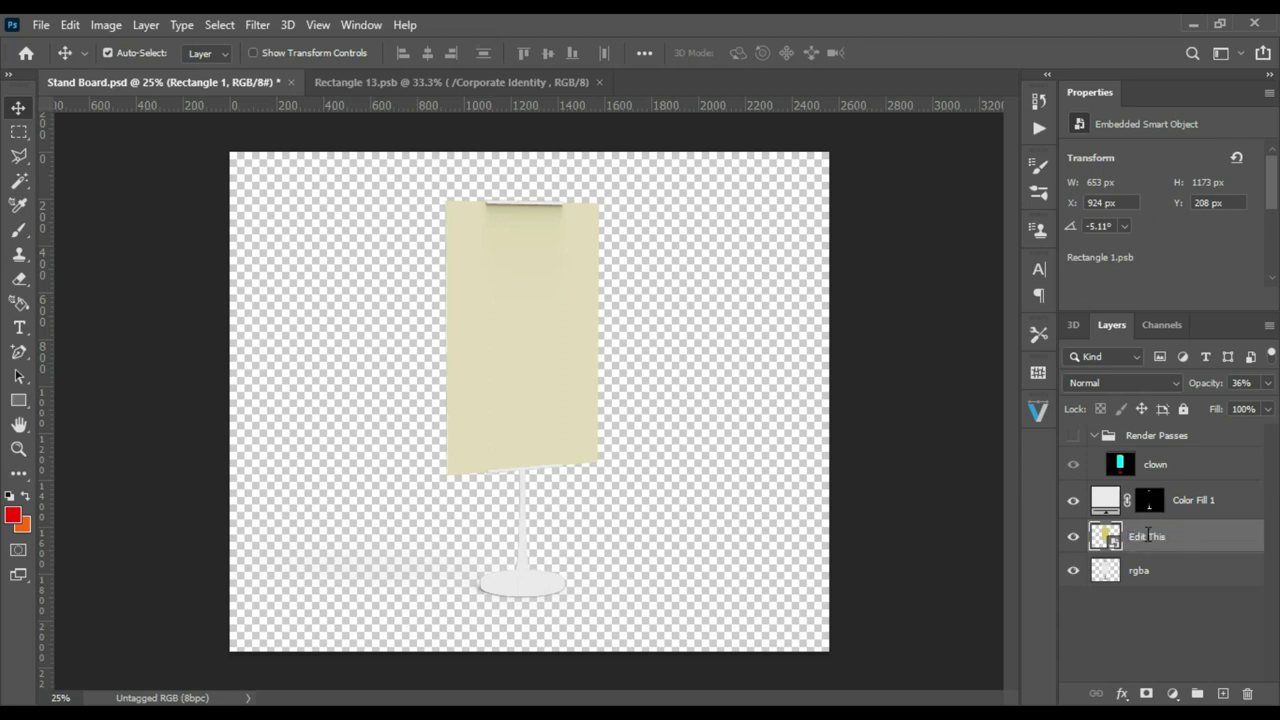
{"action": "left_click_drag", "start_coordinate": [1218, 505], "coordinate": [1220, 540]}
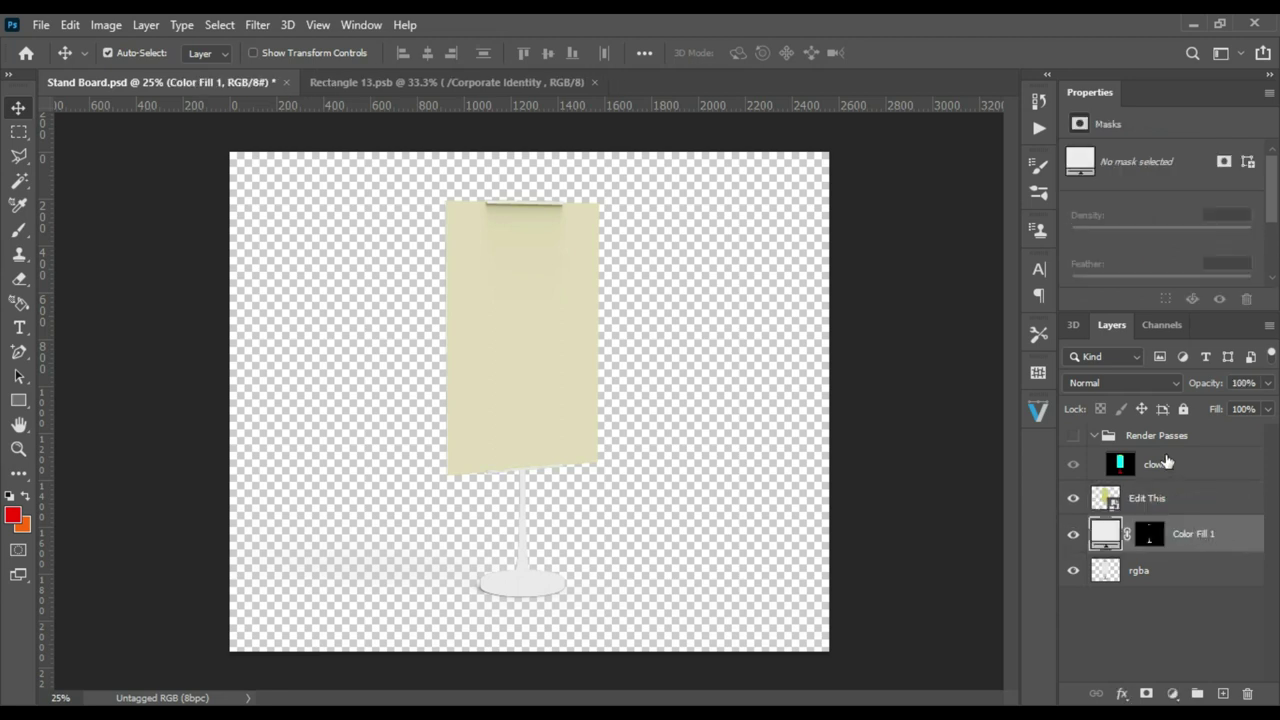
{"action": "left_click", "coordinate": [1095, 437]}
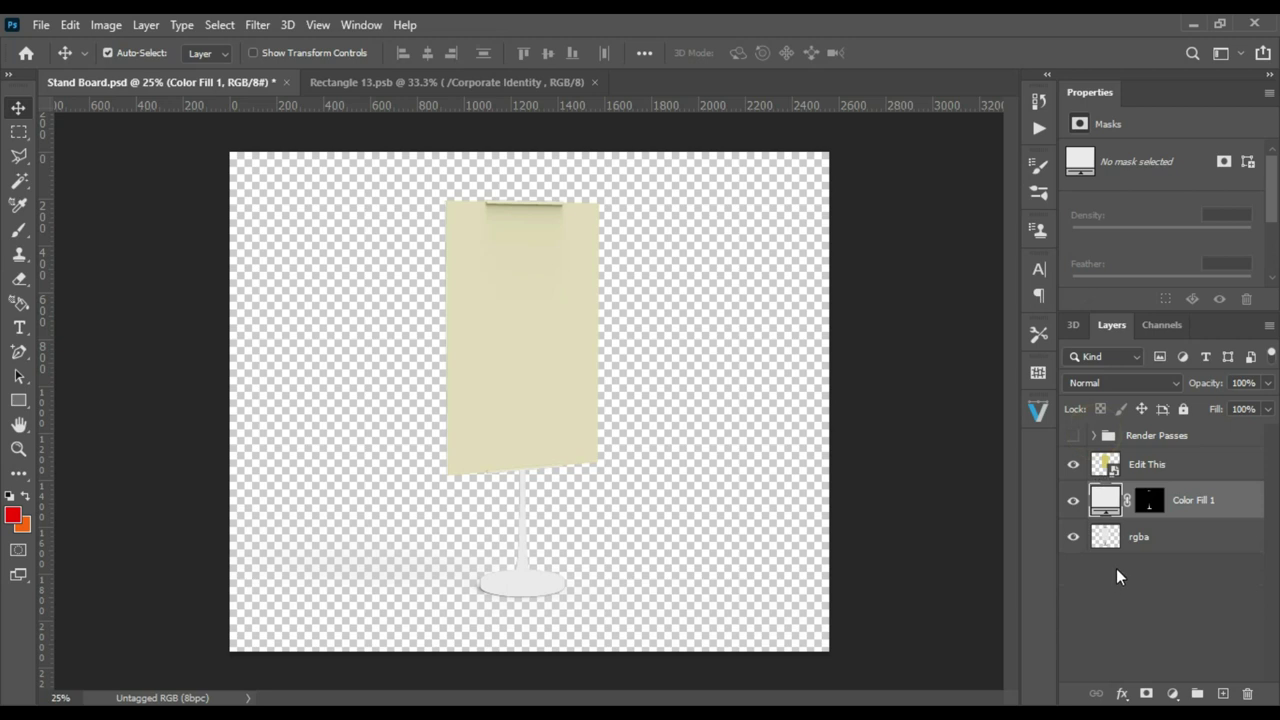
{"action": "left_click", "coordinate": [1102, 468]}
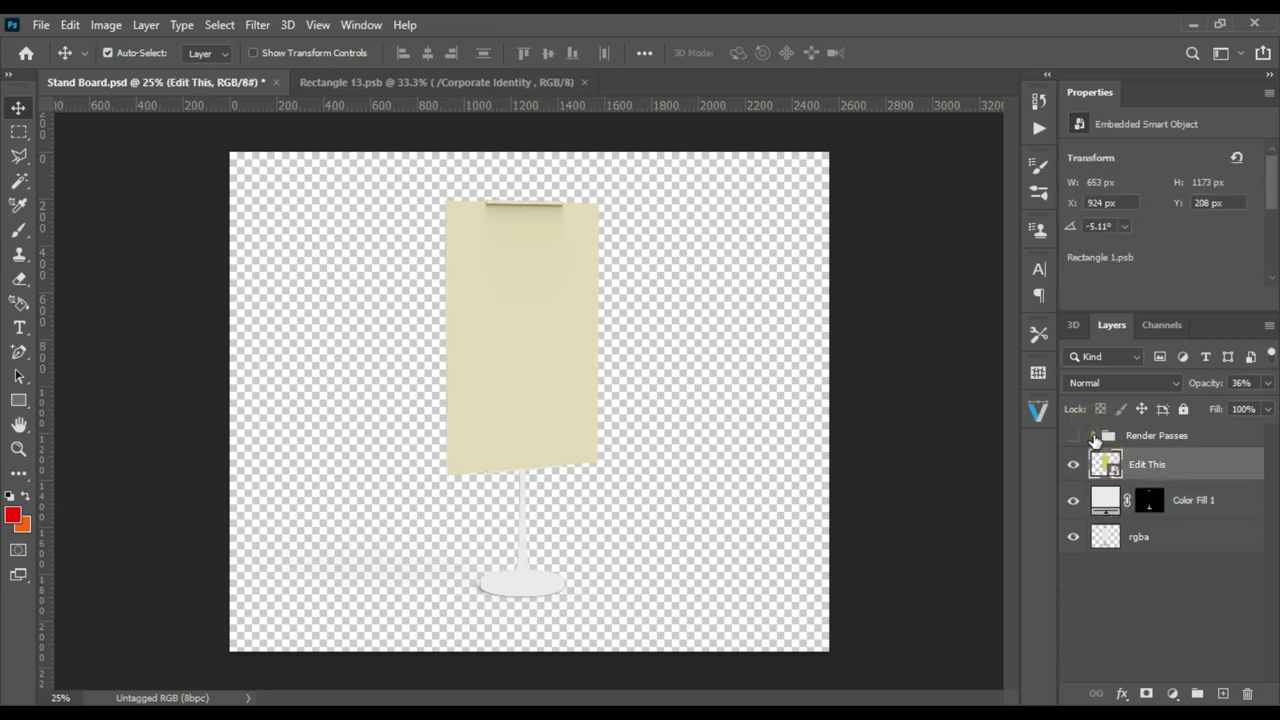
Mask the Edit This layer to the cyan board area picked with the Magic Wand
{"action": "left_click", "coordinate": [1094, 437]}
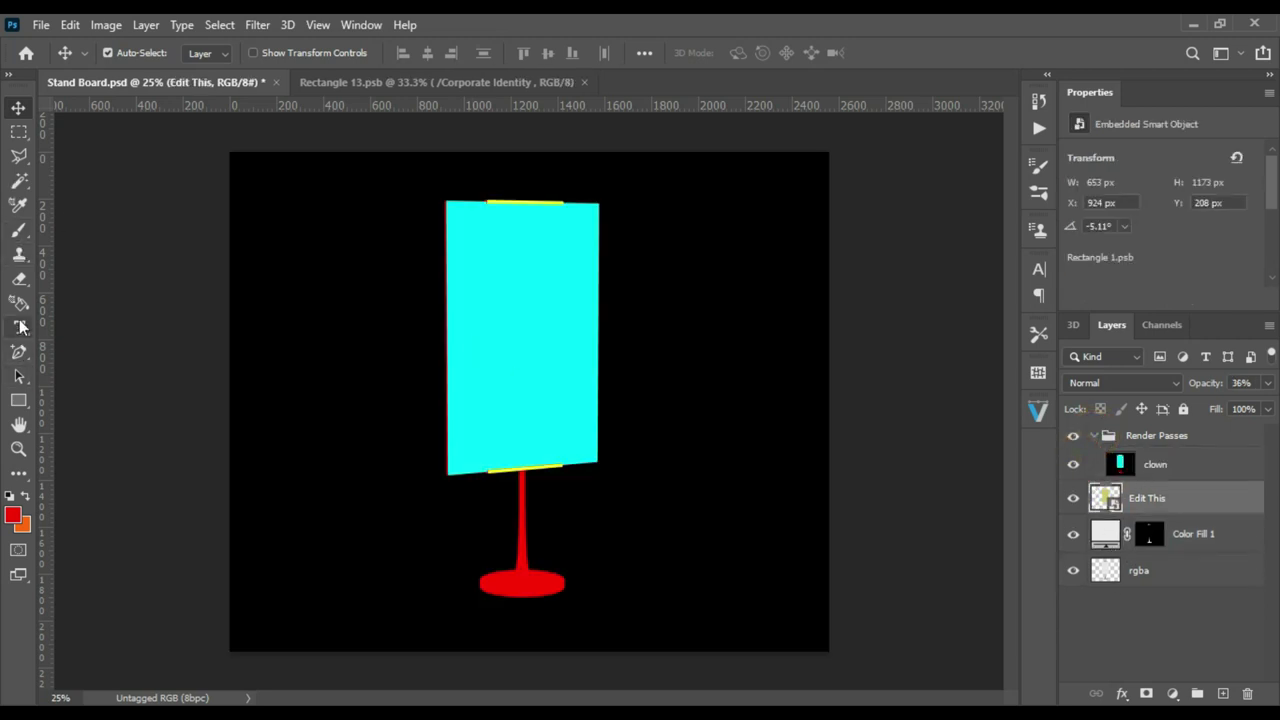
{"action": "left_click", "coordinate": [19, 181]}
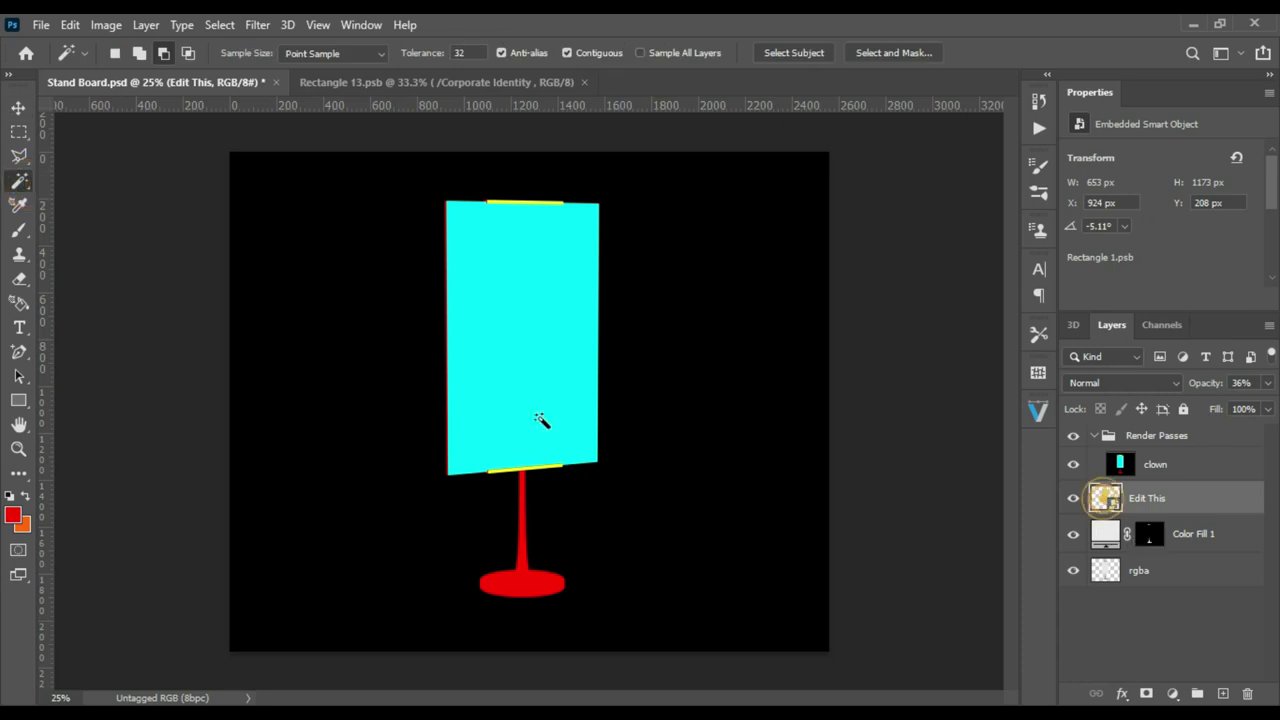
{"action": "left_click", "coordinate": [1119, 466]}
{"action": "left_click", "coordinate": [523, 331]}
{"action": "left_click", "coordinate": [1097, 503]}
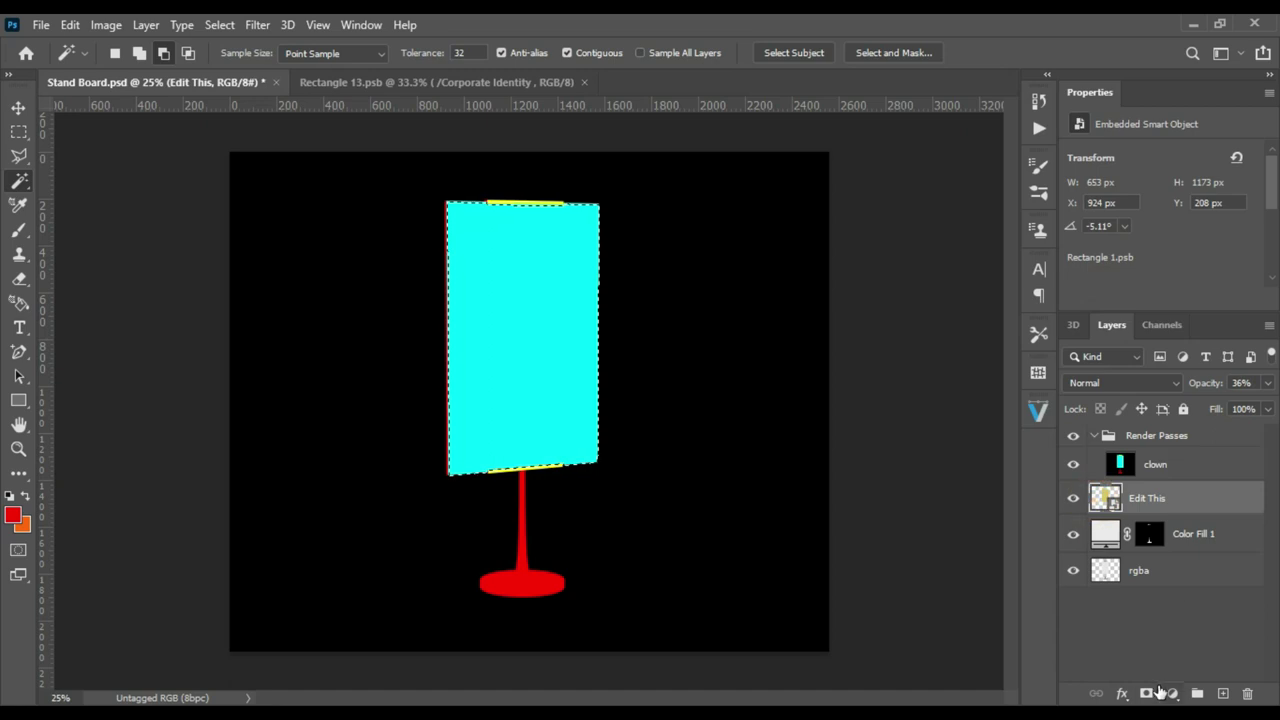
{"action": "left_click", "coordinate": [1146, 693]}
Hide the Render Passes group, rename it 'Object ID', and expand it
{"action": "left_click", "coordinate": [1094, 436]}
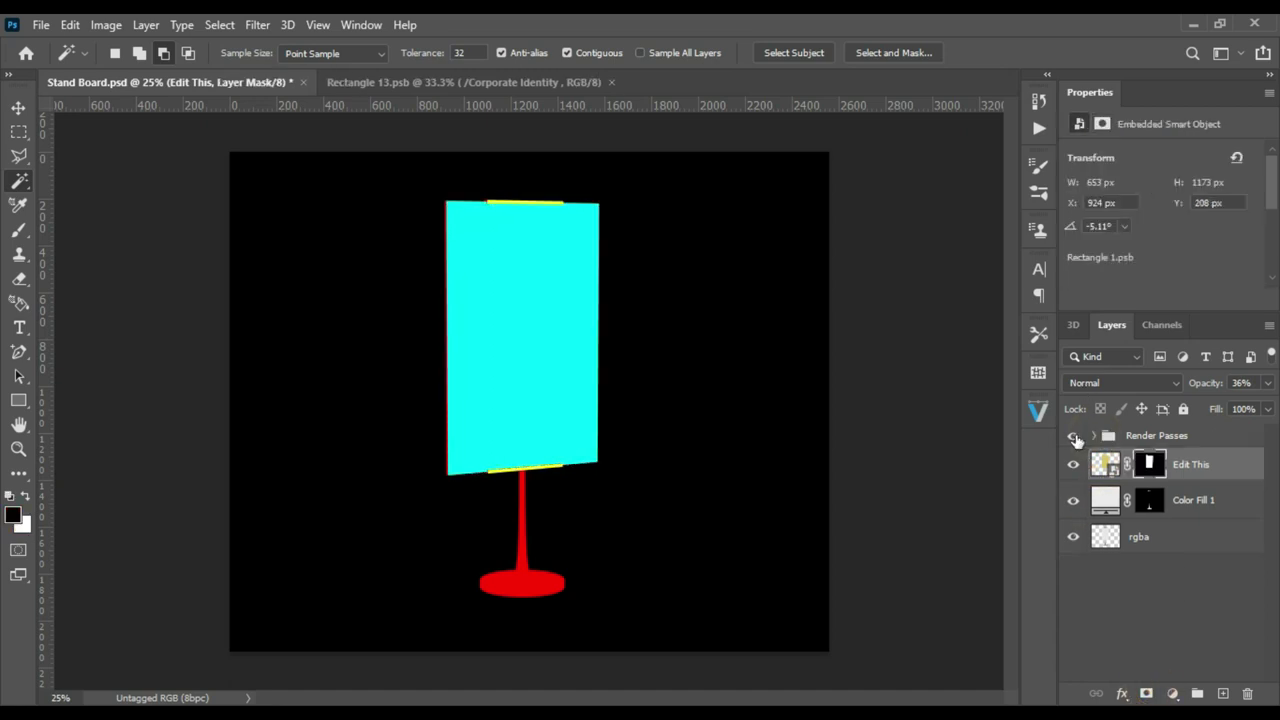
{"action": "double_click", "coordinate": [1154, 436]}
{"action": "type", "text": "Object ID"}
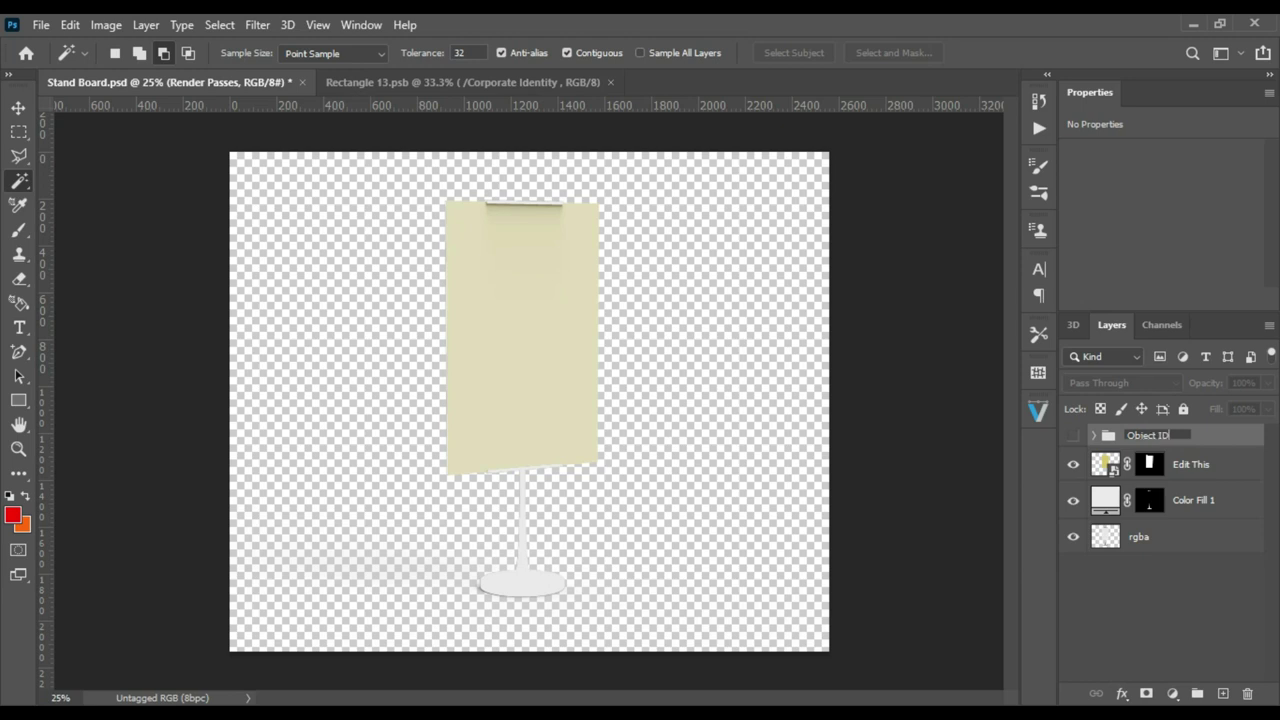
{"action": "key", "text": "Return"}
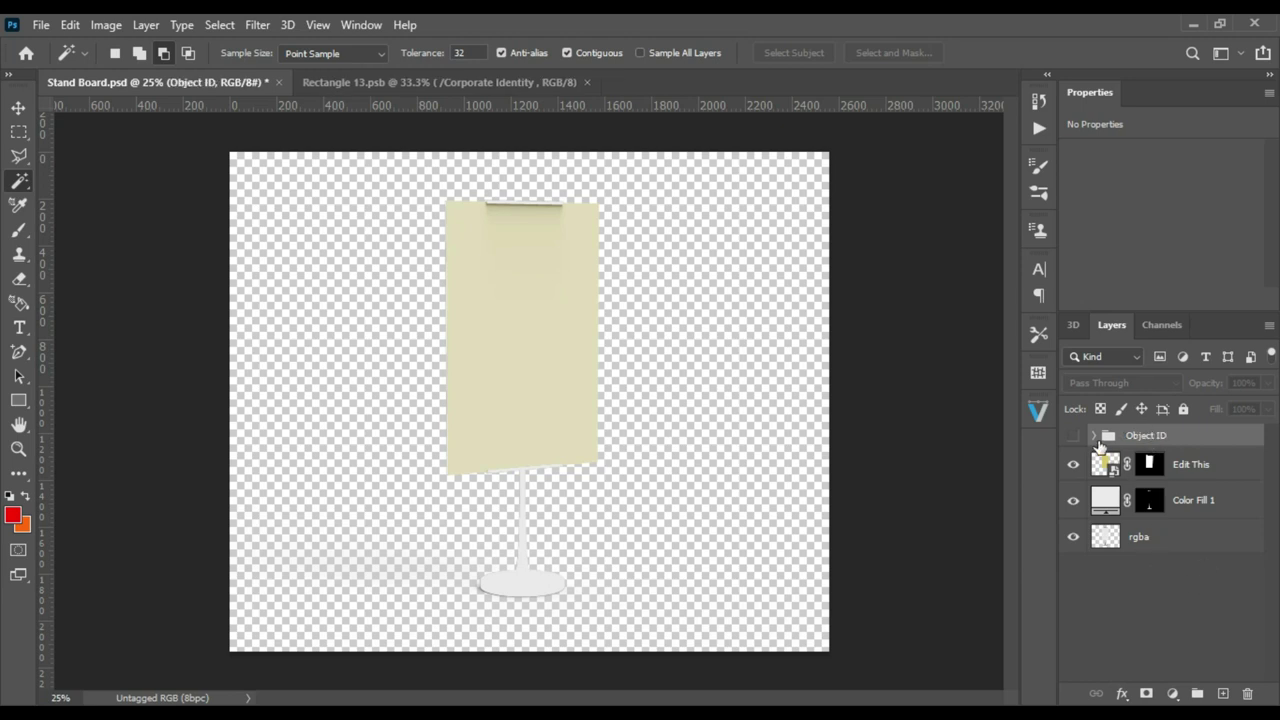
{"action": "left_click", "coordinate": [1092, 437]}
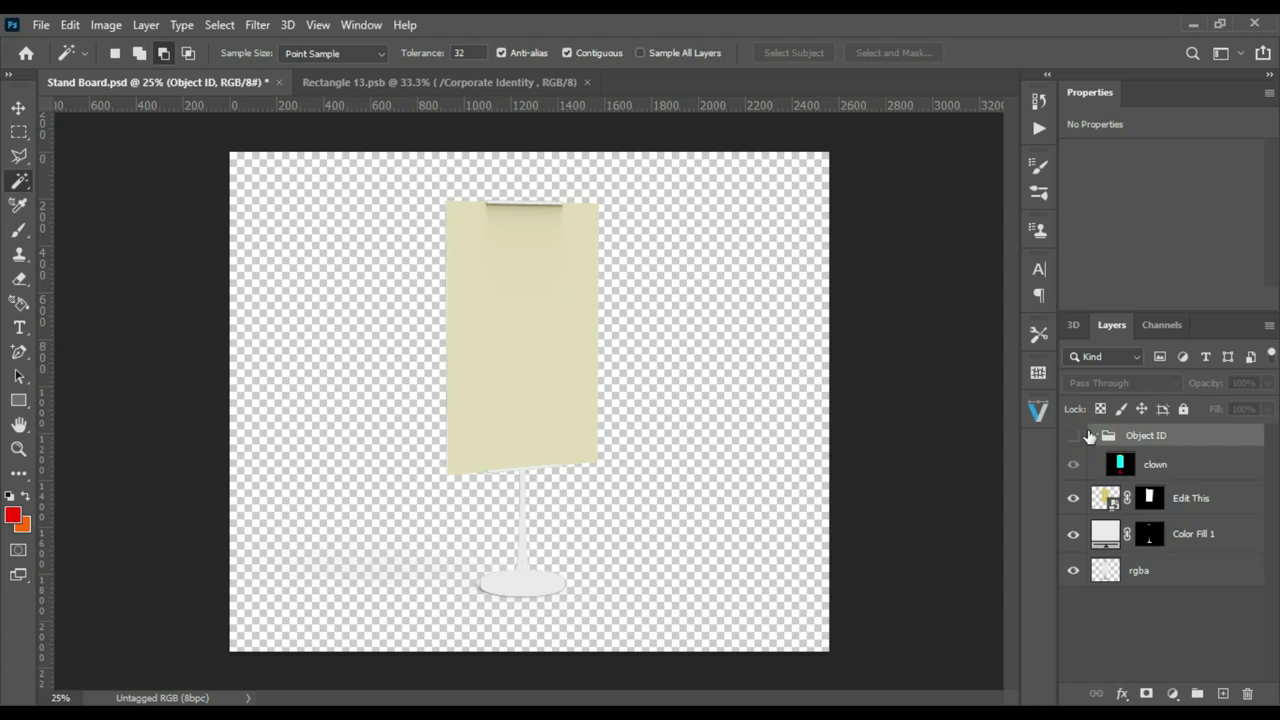
Select the board and stand by inverting the black area, and copy it from rgba into Layer 1
{"action": "left_click", "coordinate": [1073, 437]}
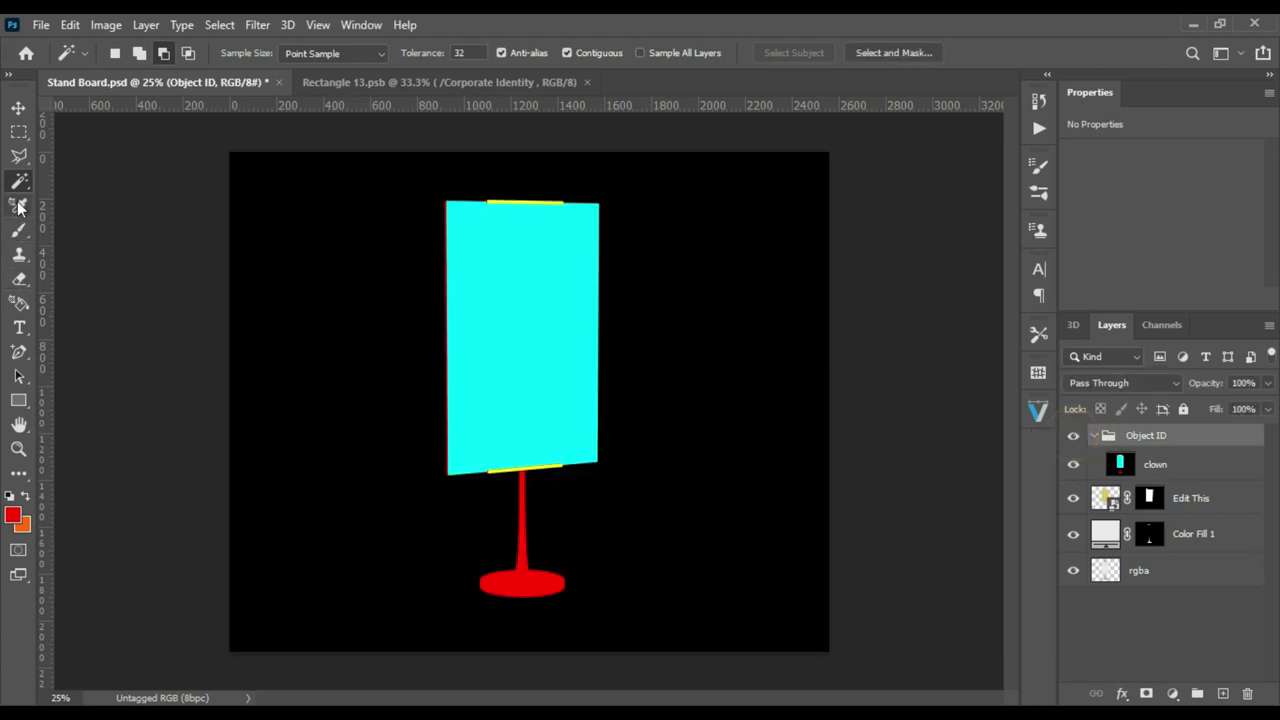
{"action": "left_click", "coordinate": [1118, 463]}
{"action": "left_click", "coordinate": [751, 380]}
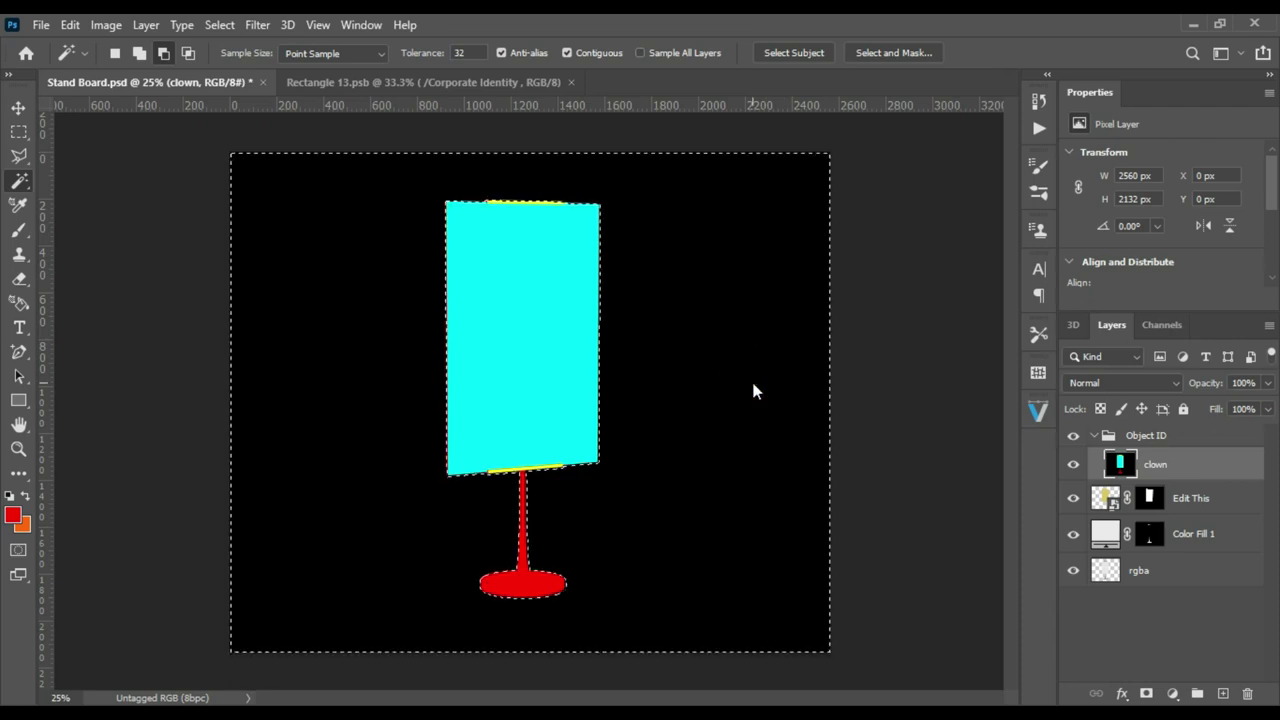
{"action": "right_click", "coordinate": [751, 380]}
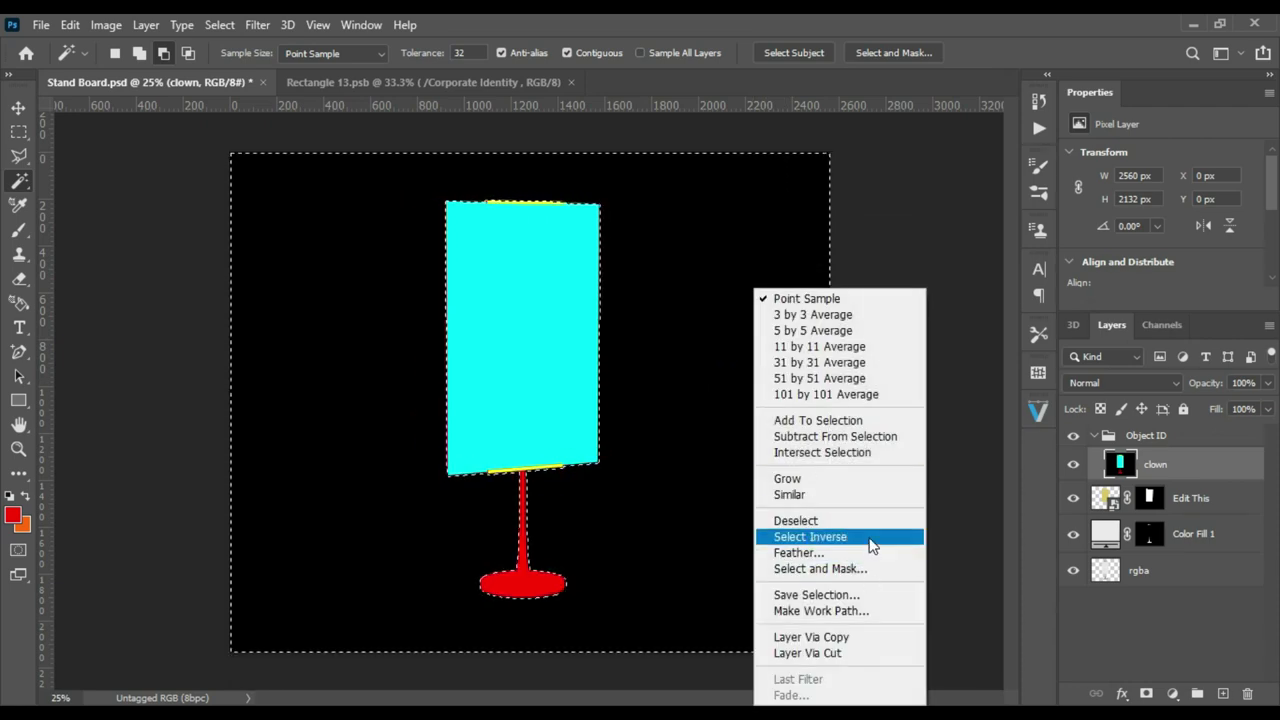
{"action": "left_click", "coordinate": [800, 537]}
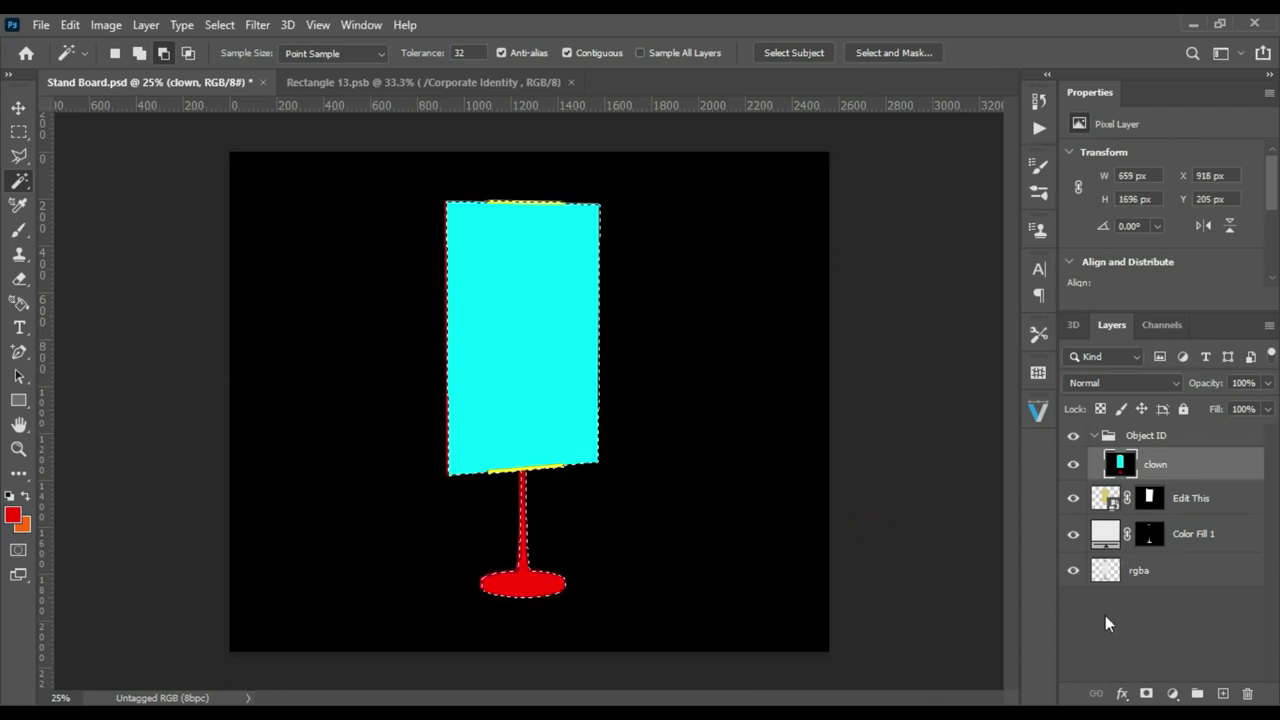
{"action": "left_click", "coordinate": [1105, 570]}
{"action": "key", "text": "ctrl+j"}
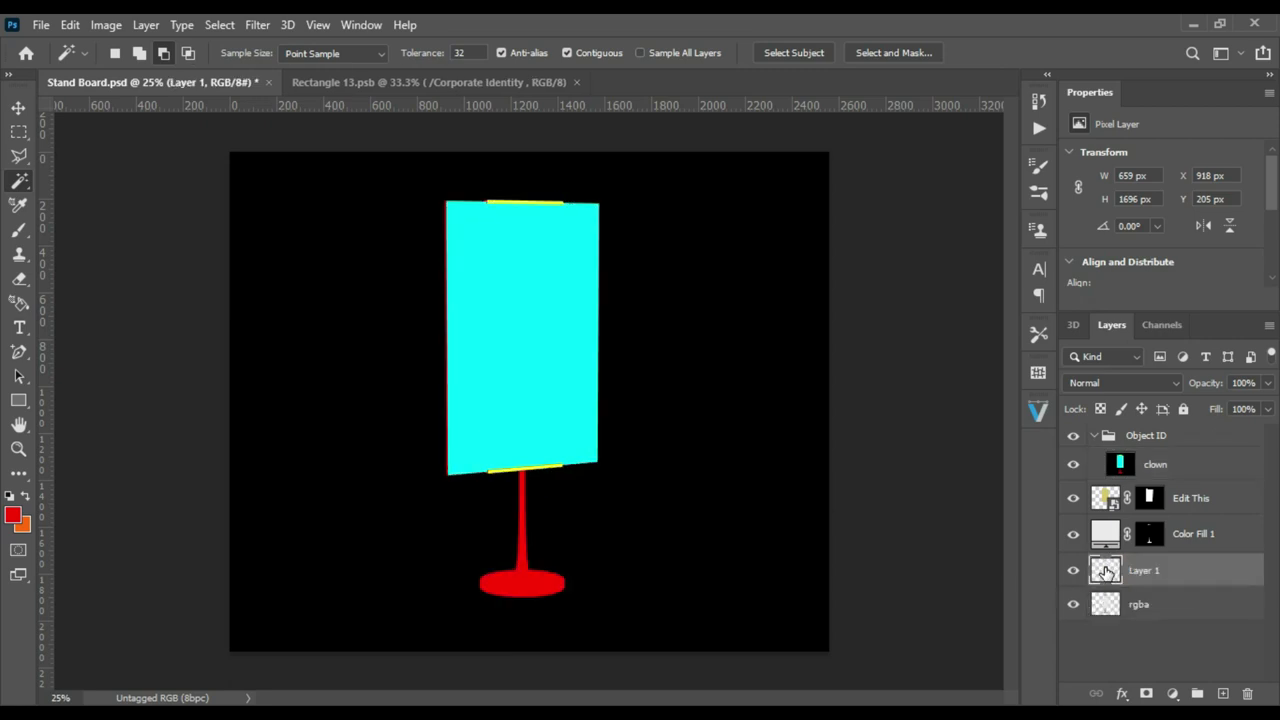
Copy the surrounding area from rgba into Layer 2, then delete the rgba layer
{"action": "left_click", "coordinate": [1110, 578], "text": "ctrl"}
{"action": "right_click", "coordinate": [708, 405]}
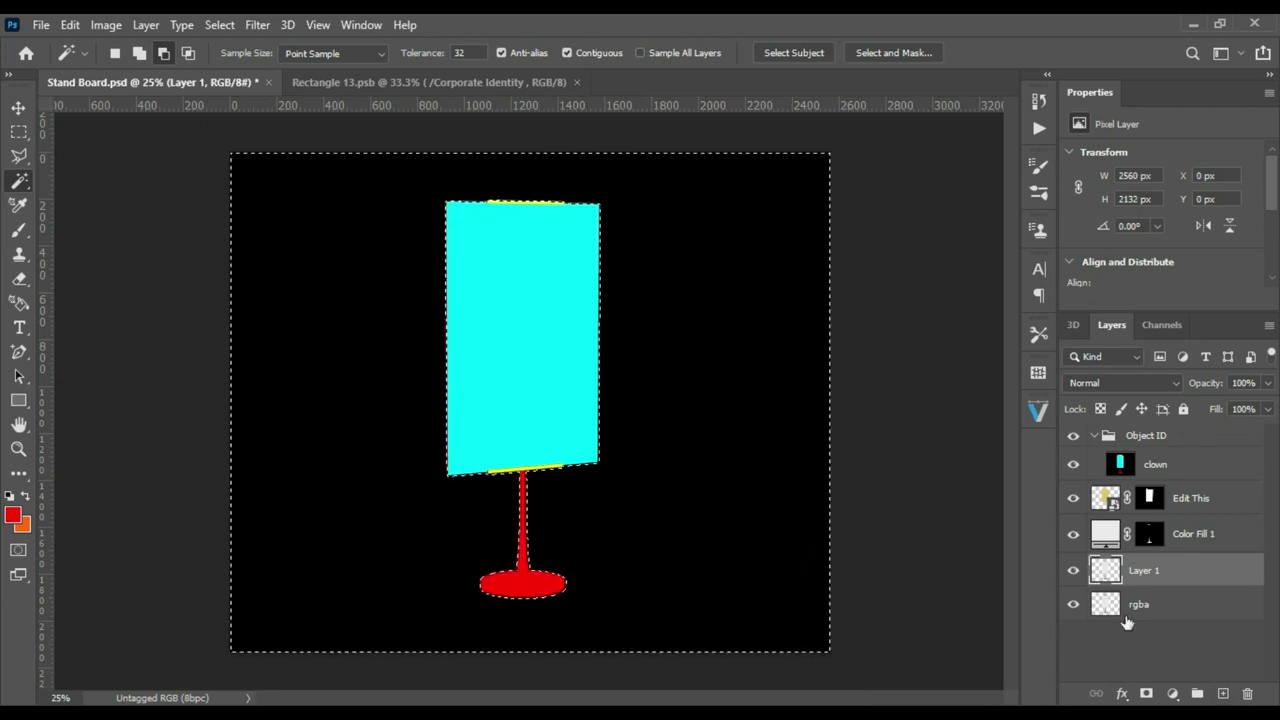
{"action": "left_click", "coordinate": [1110, 604]}
{"action": "key", "text": "ctrl+j"}
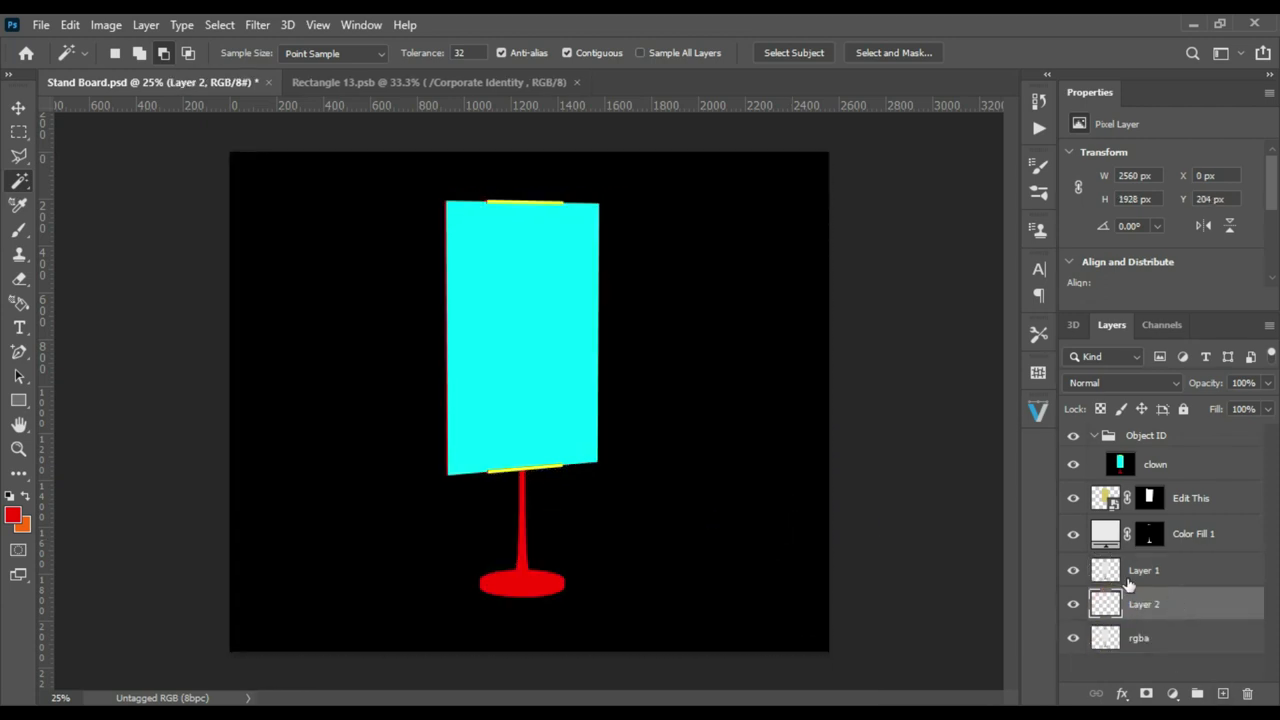
{"action": "double_click", "coordinate": [1110, 575]}
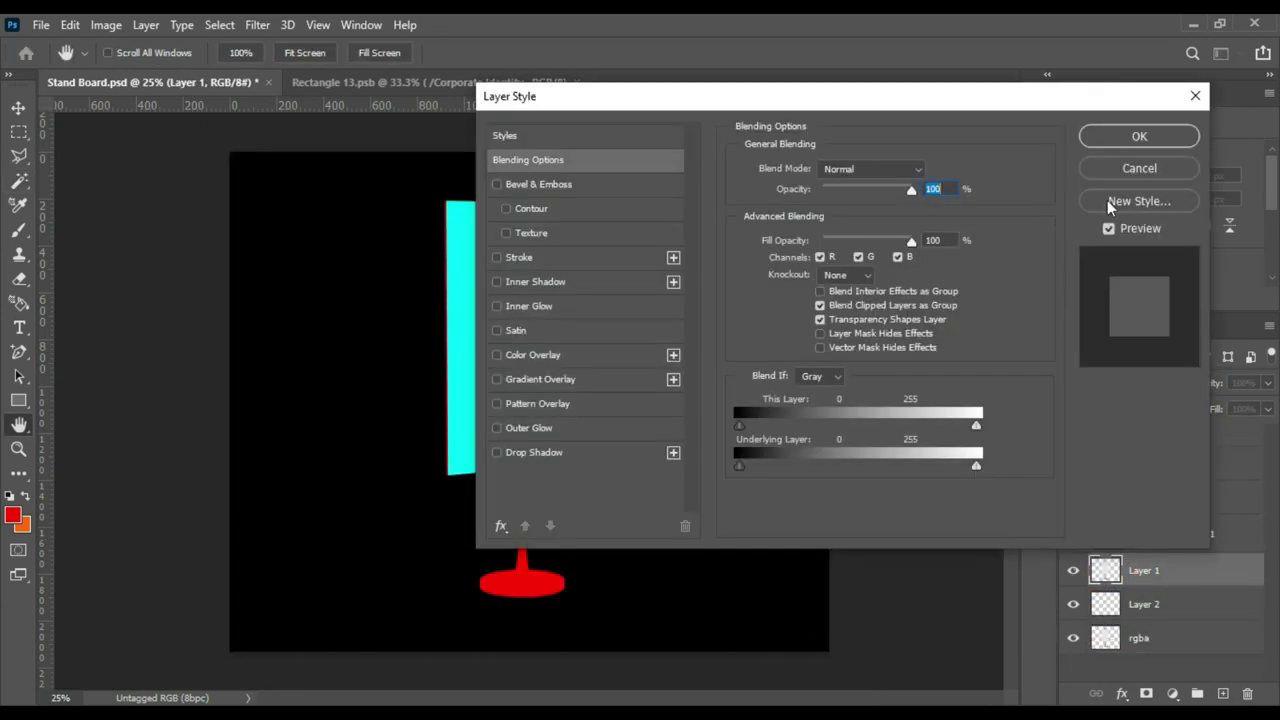
{"action": "left_click", "coordinate": [1195, 96]}
{"action": "left_click_drag", "start_coordinate": [1160, 640], "coordinate": [1250, 688]}
Hide Object ID and rename Layer 1 to 'Background' and Layer 2 to 'Shadow'
{"action": "left_click", "coordinate": [1073, 435]}
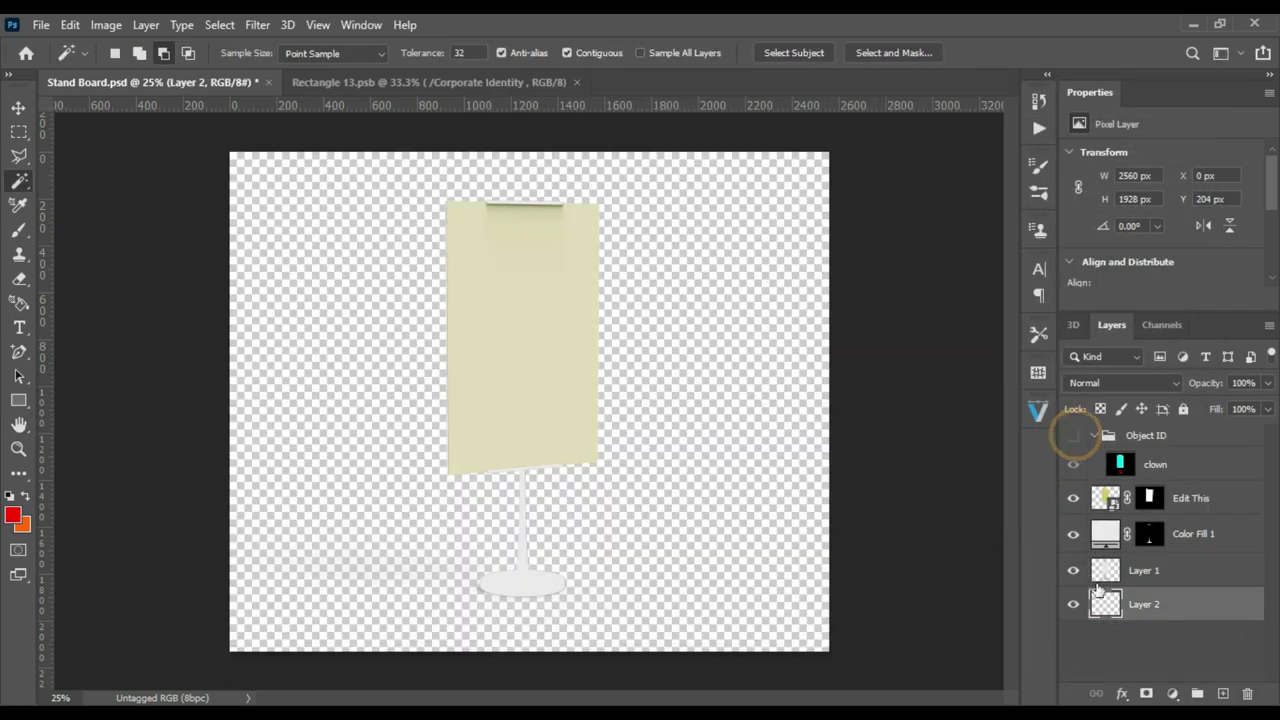
{"action": "left_click", "coordinate": [1143, 571]}
{"action": "double_click", "coordinate": [1143, 570]}
{"action": "type", "text": "Bac"}
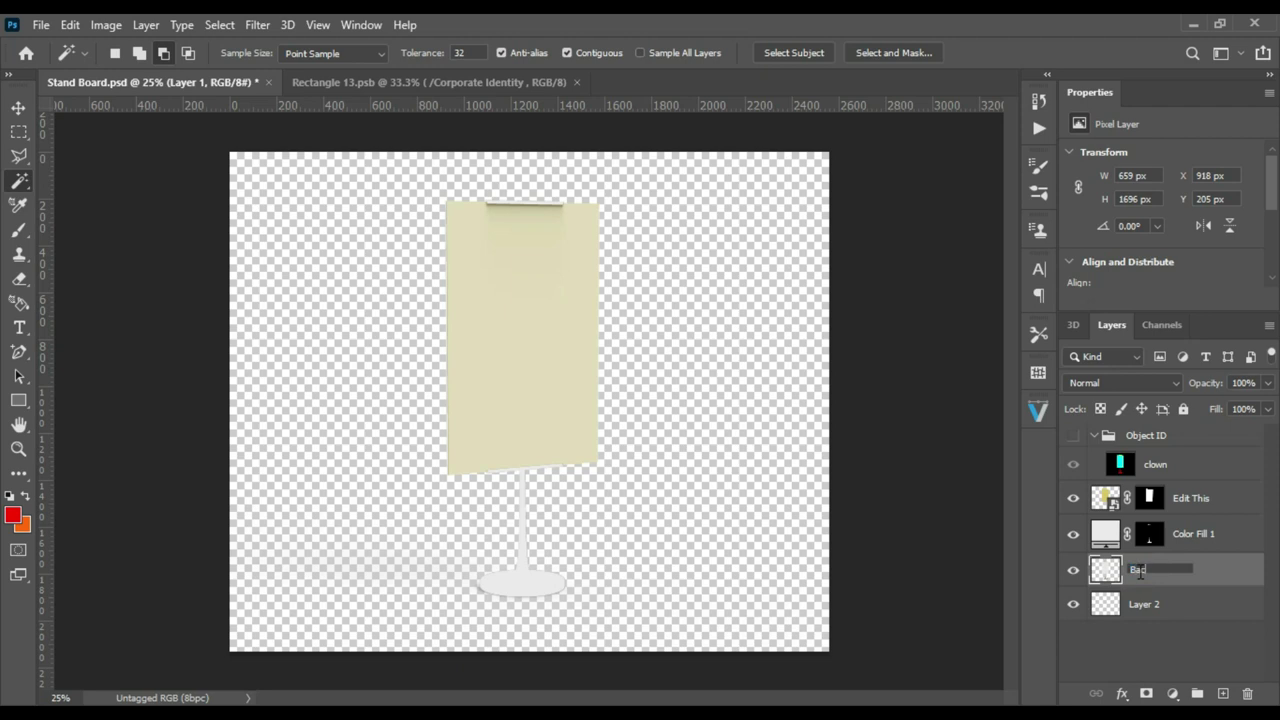
{"action": "type", "text": "kground"}
{"action": "key", "text": "Return"}
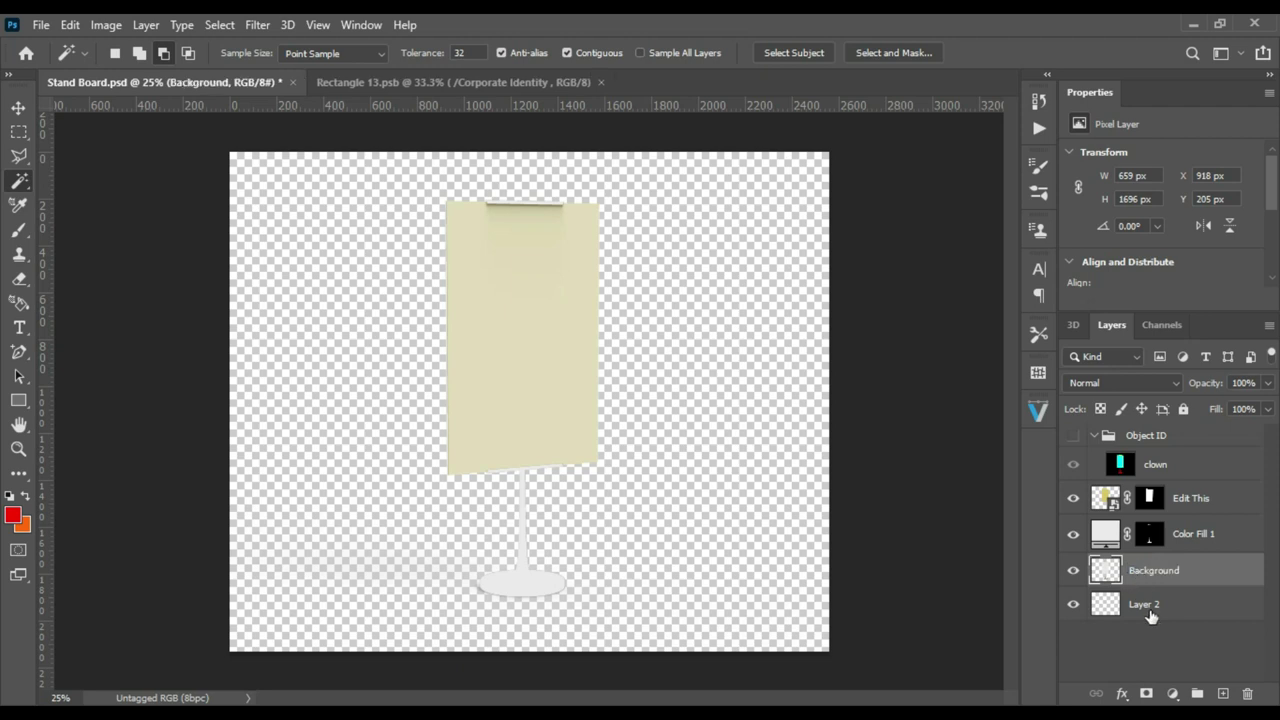
{"action": "double_click", "coordinate": [1145, 604]}
{"action": "type", "text": "Shadow"}
{"action": "key", "text": "Return"}
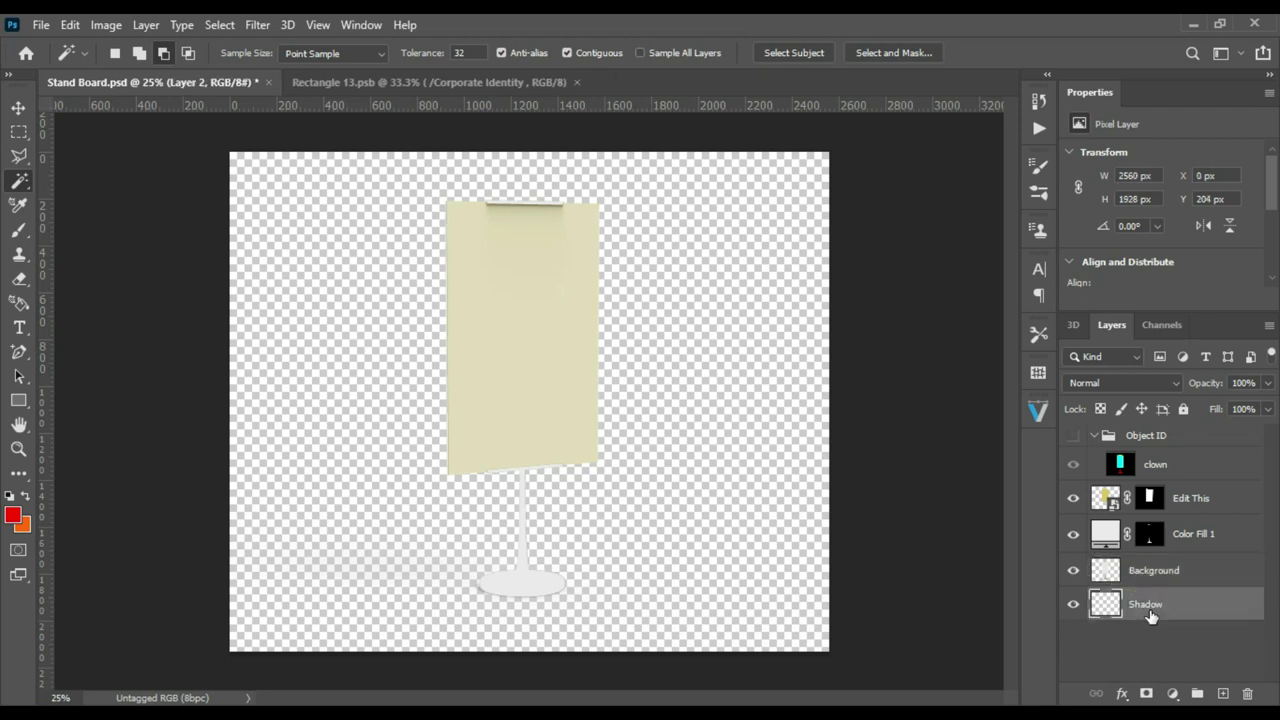
Place three Background copies above Edit This and group them as 'FX'
{"action": "left_click", "coordinate": [1118, 578]}
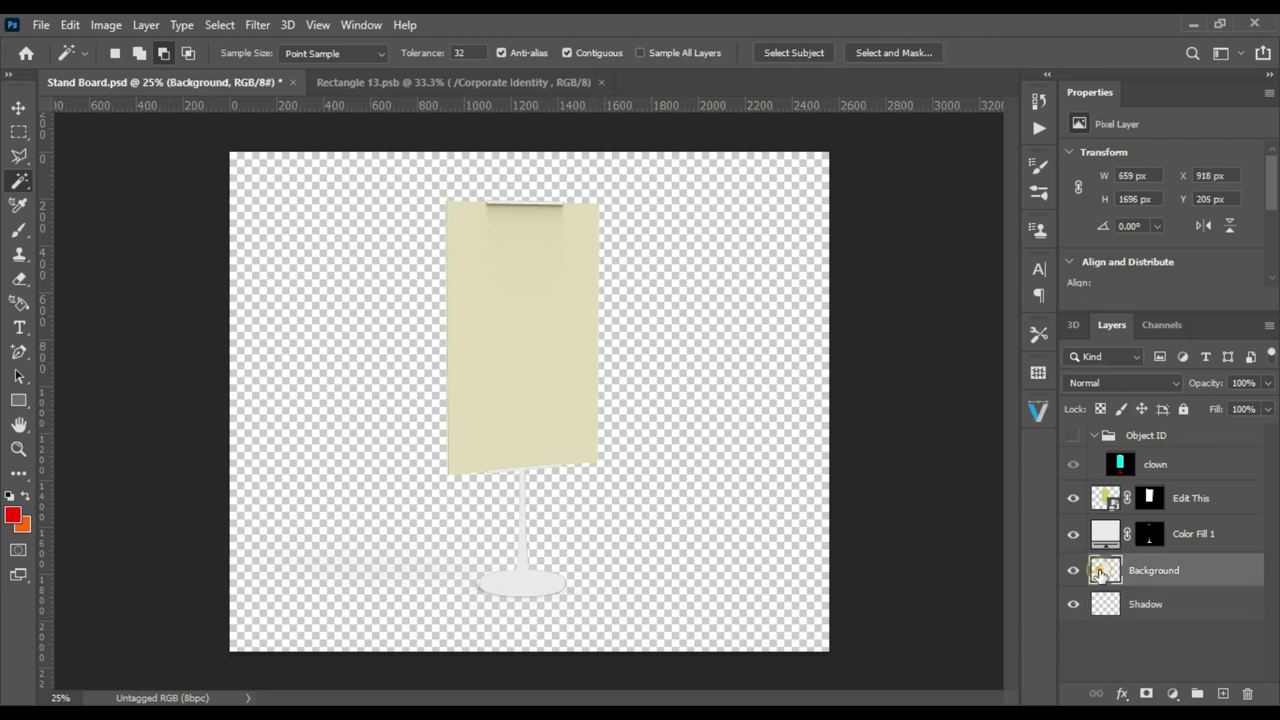
{"action": "key", "text": "ctrl+j"}
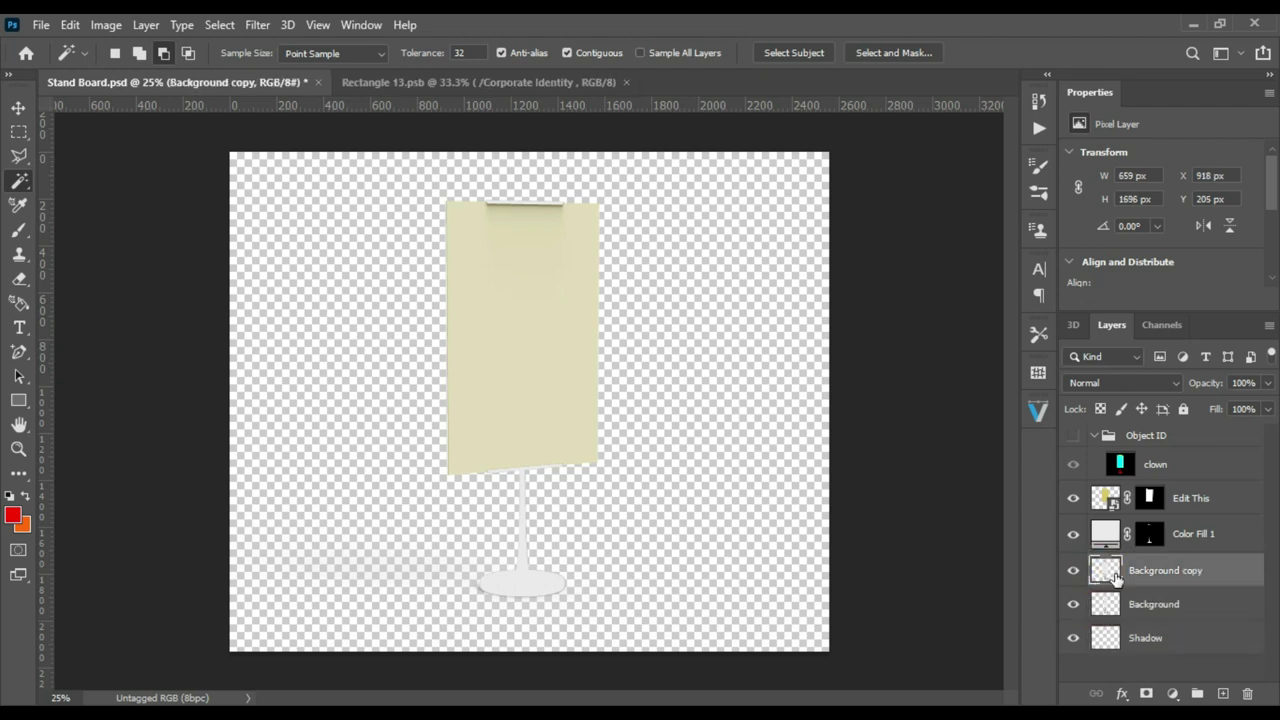
{"action": "left_click_drag", "start_coordinate": [1113, 578], "coordinate": [1178, 485]}
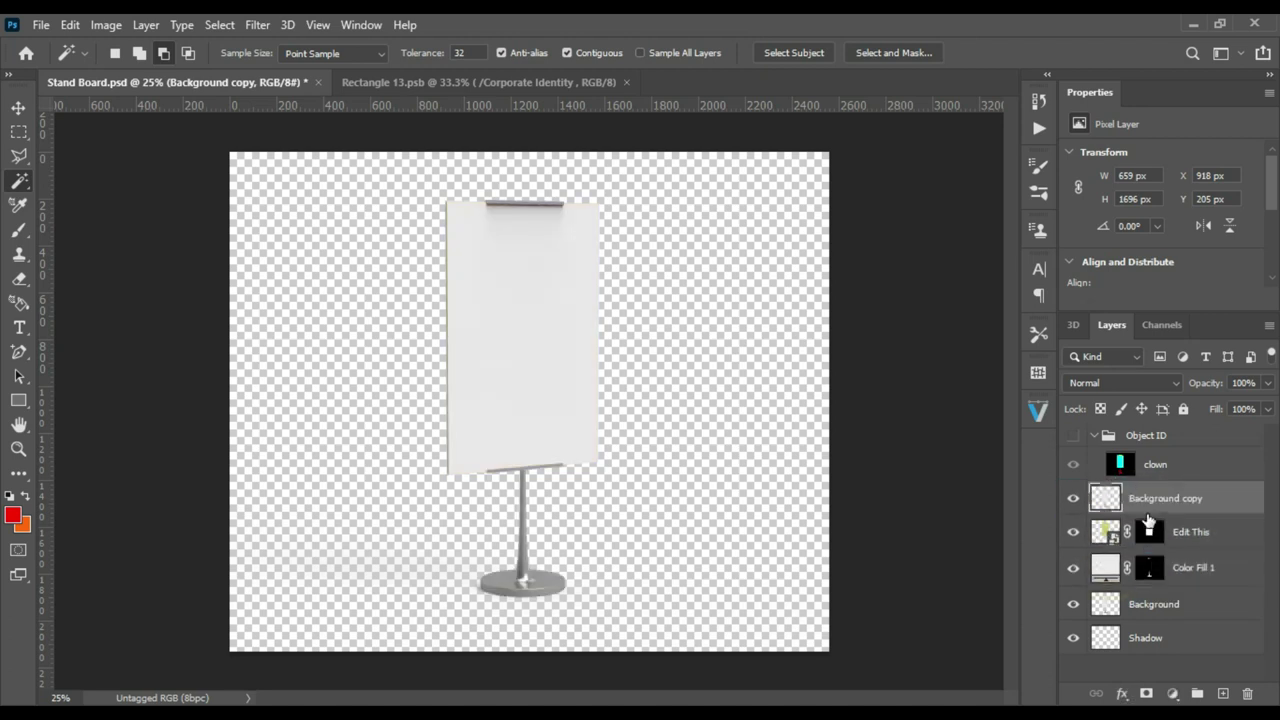
{"action": "key", "text": "ctrl+j"}
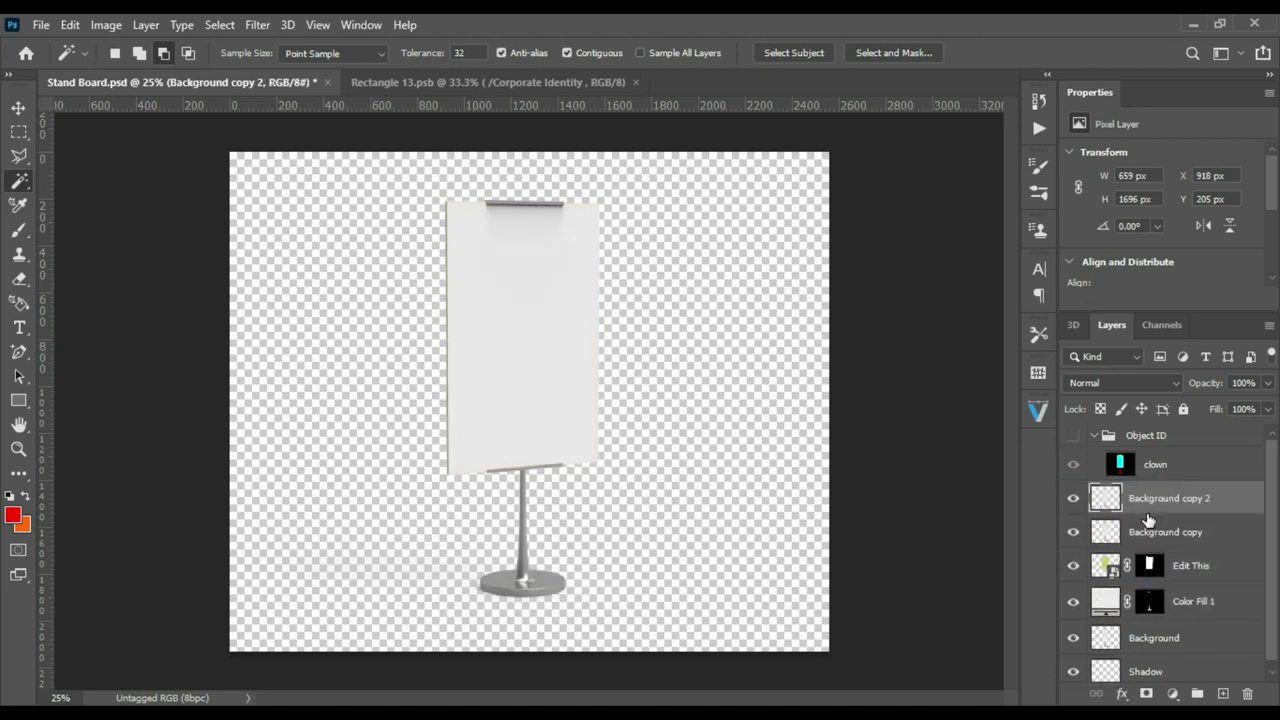
{"action": "key", "text": "ctrl+j"}
{"action": "left_click", "coordinate": [1200, 565], "text": "shift"}
{"action": "left_click_drag", "start_coordinate": [1205, 565], "coordinate": [1218, 655]}
{"action": "key", "text": "ctrl+g"}
{"action": "double_click", "coordinate": [1150, 492]}
{"action": "type", "text": "F"}
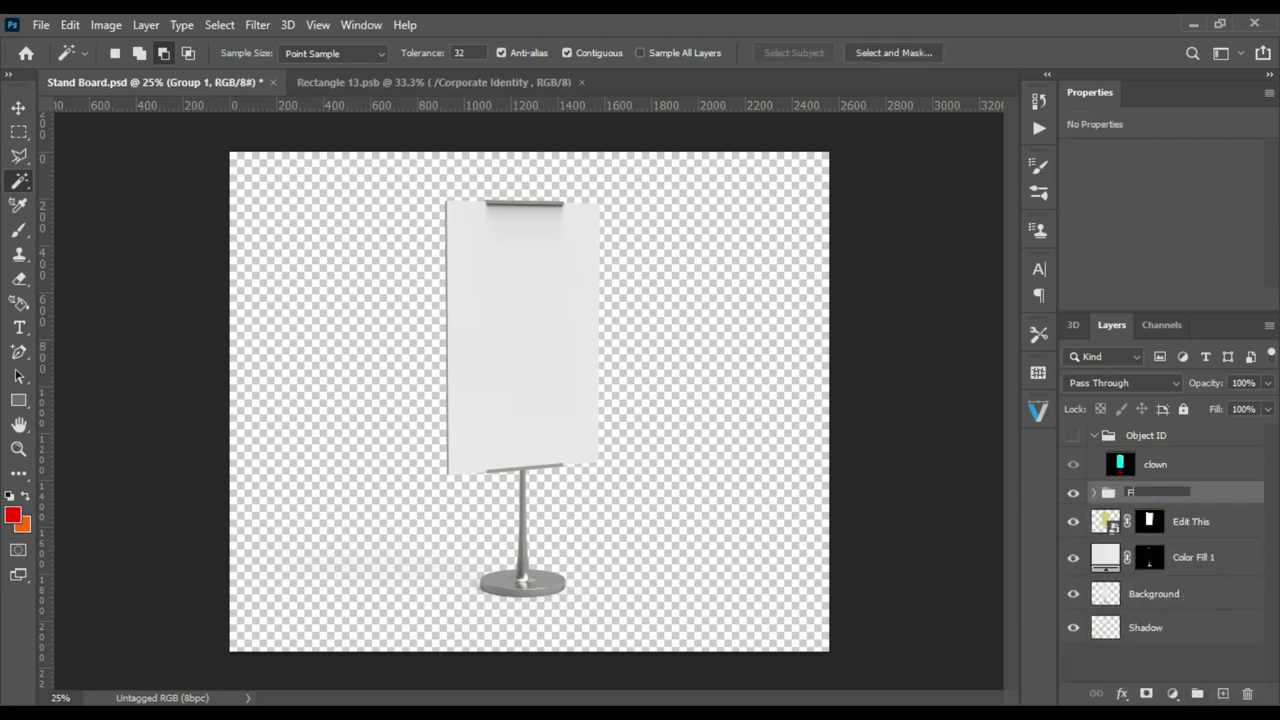
{"action": "type", "text": "X"}
{"action": "key", "text": "Return"}
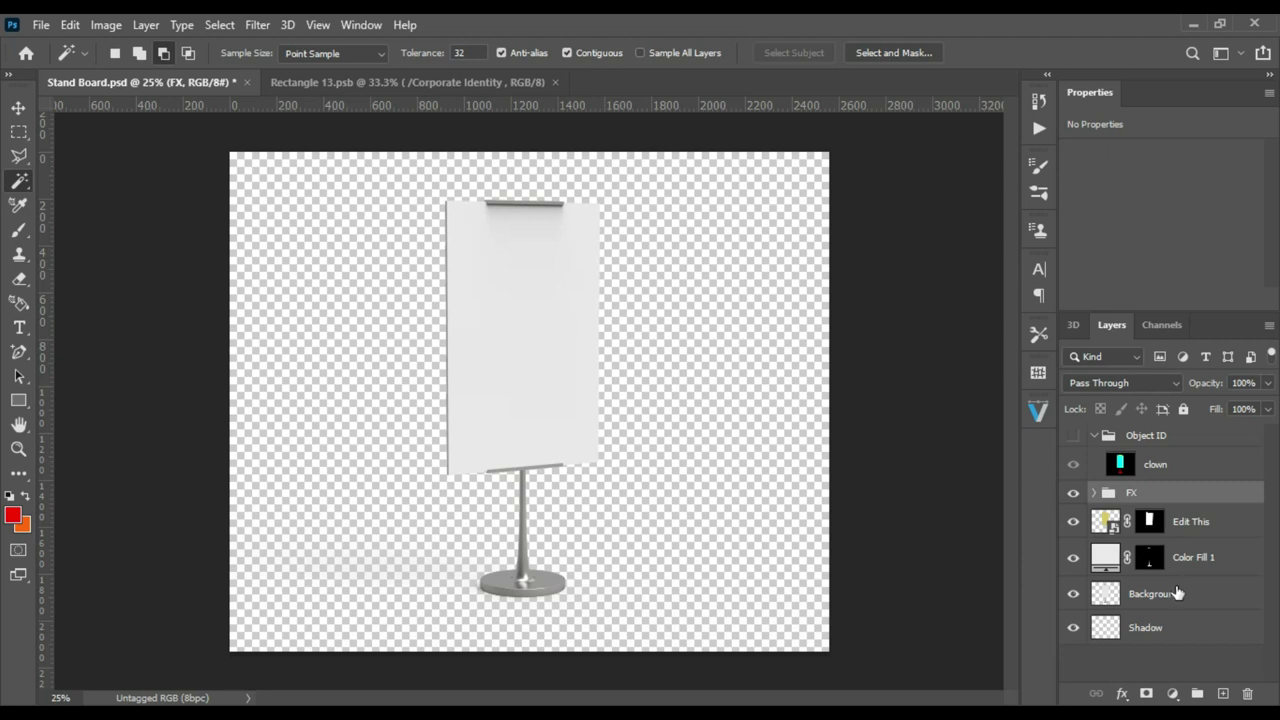
Group the Background and Shadow layers into a group named 'Background'
{"action": "left_click", "coordinate": [1180, 594]}
{"action": "left_click", "coordinate": [1192, 634], "text": "shift"}
{"action": "key", "text": "ctrl+g"}
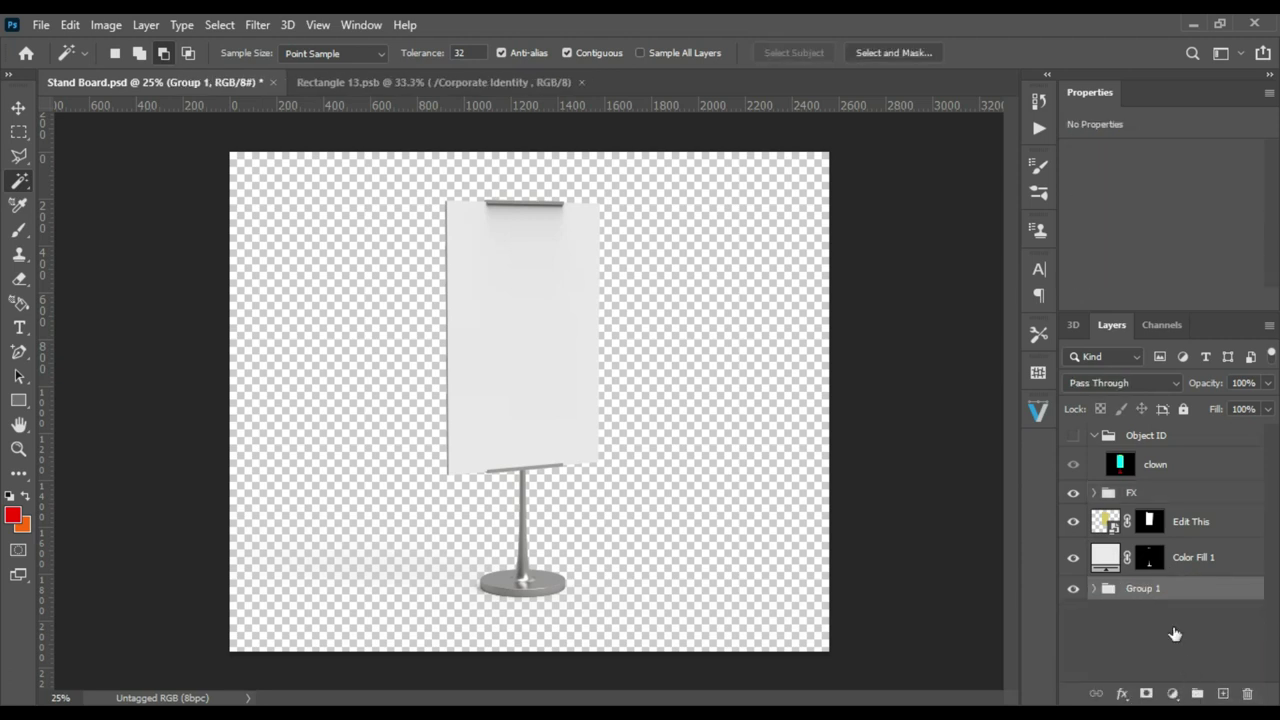
{"action": "double_click", "coordinate": [1150, 589]}
{"action": "type", "text": "Background"}
{"action": "key", "text": "Return"}
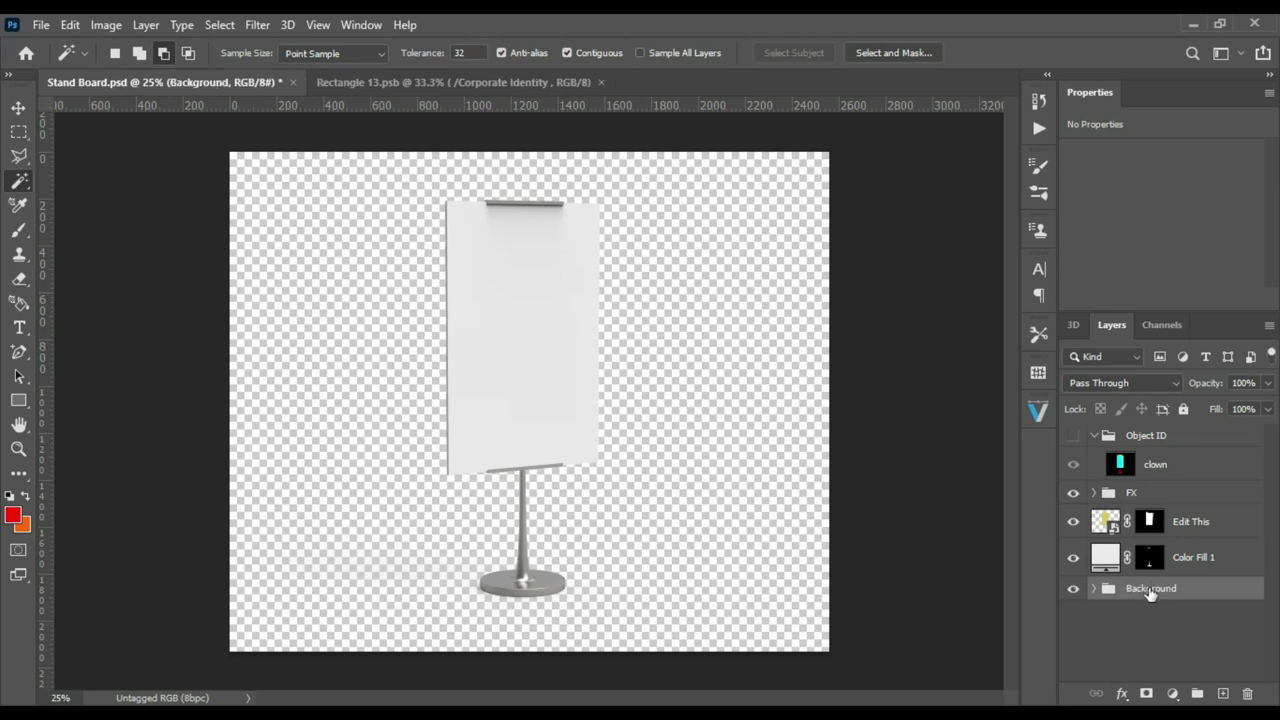
{"action": "left_click", "coordinate": [1095, 493]}
Rename the FX group's Background copy layer to Shadow
{"action": "scroll", "coordinate": [1150, 540], "scroll_direction": "down", "scroll_amount": 1}
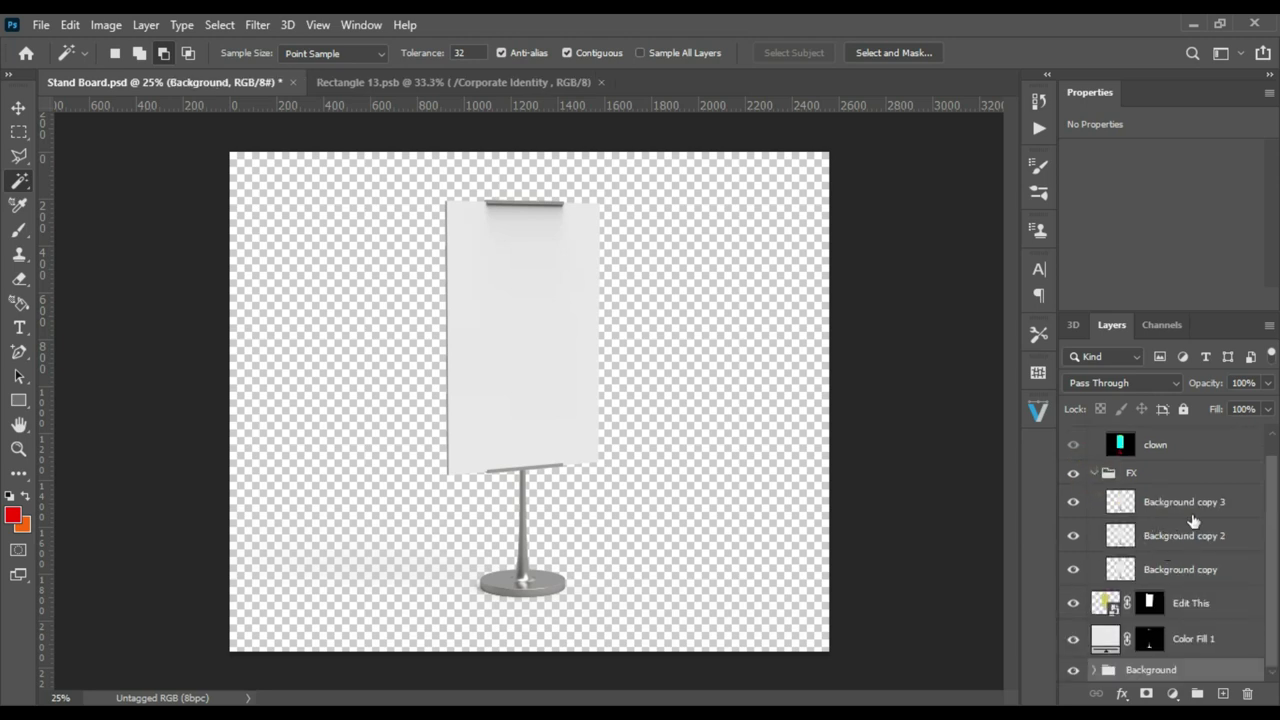
{"action": "double_click", "coordinate": [1188, 501]}
{"action": "key", "text": "Return"}
{"action": "double_click", "coordinate": [1182, 568]}
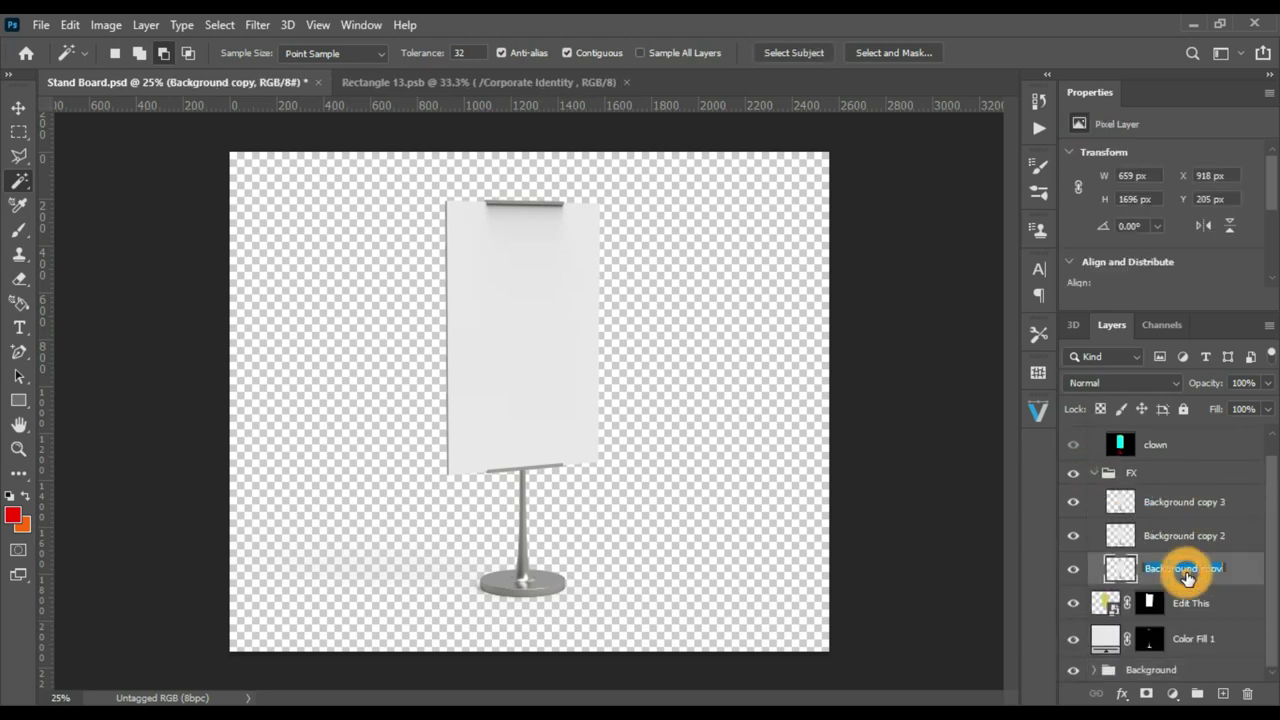
{"action": "type", "text": "Sha"}
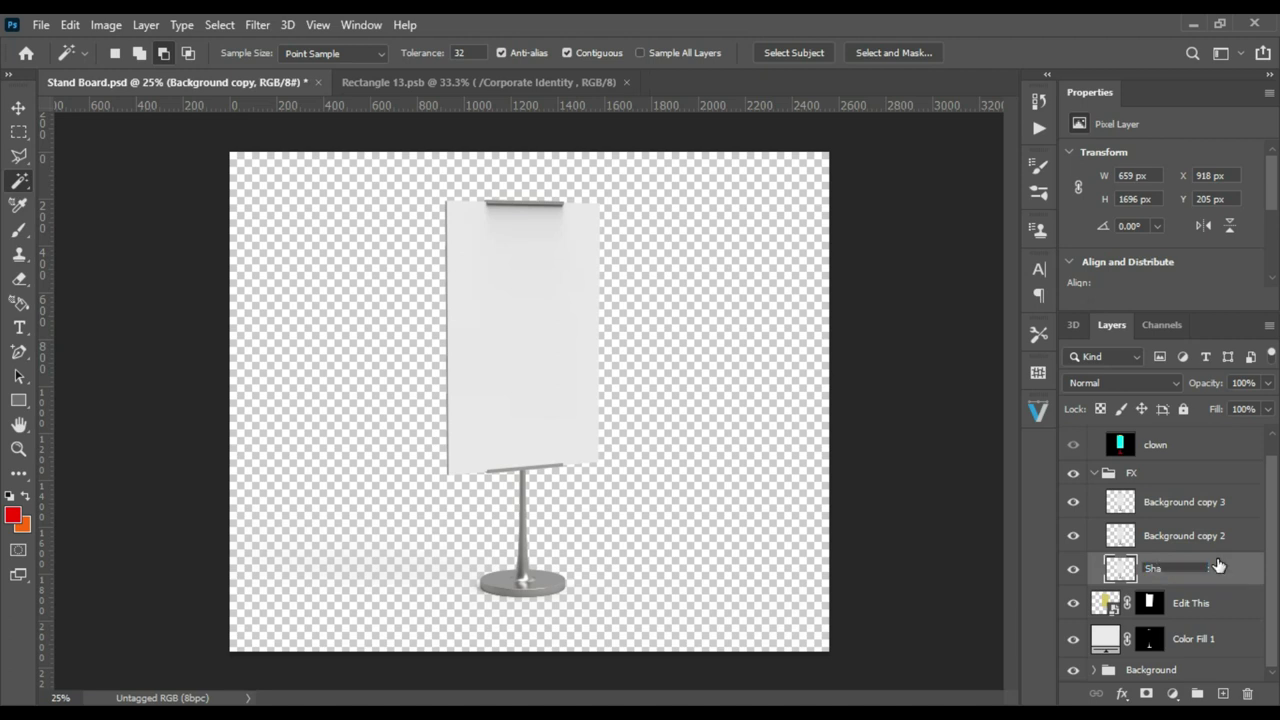
{"action": "type", "text": "dow"}
{"action": "key", "text": "Return"}
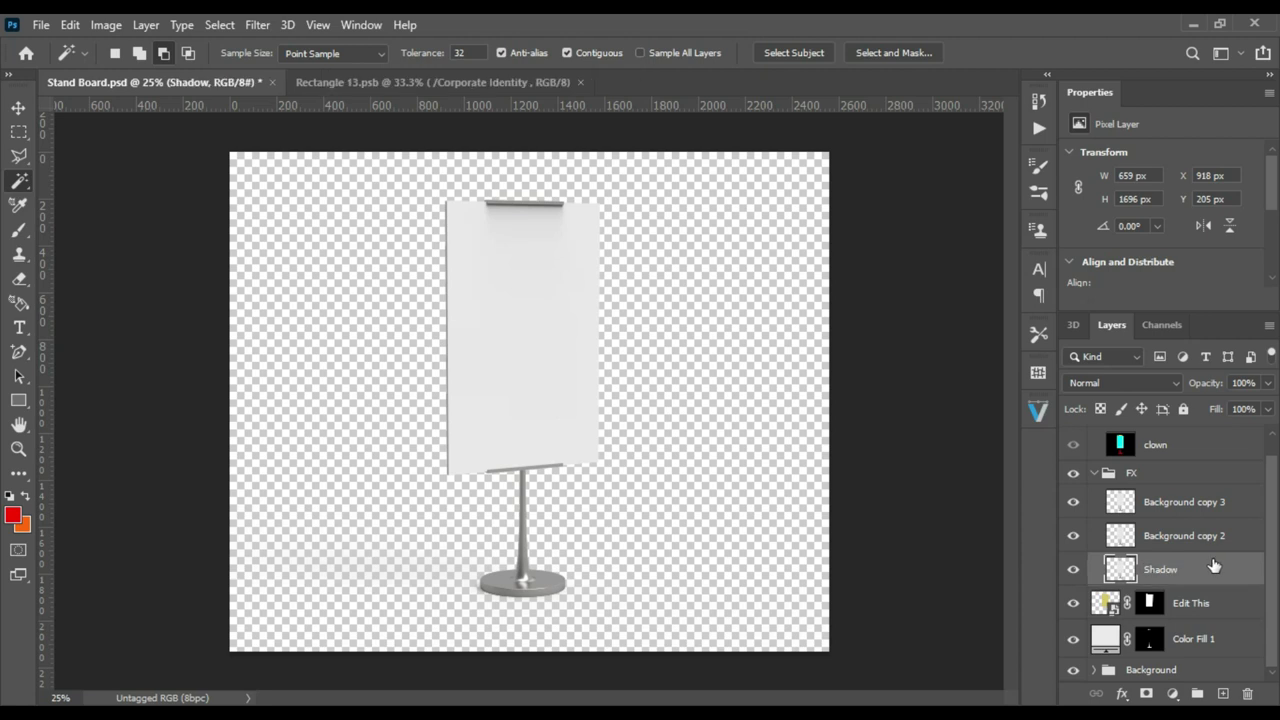
Rename Background copy 2 to Midtone
{"action": "double_click", "coordinate": [1201, 535]}
{"action": "type", "text": "Midton"}
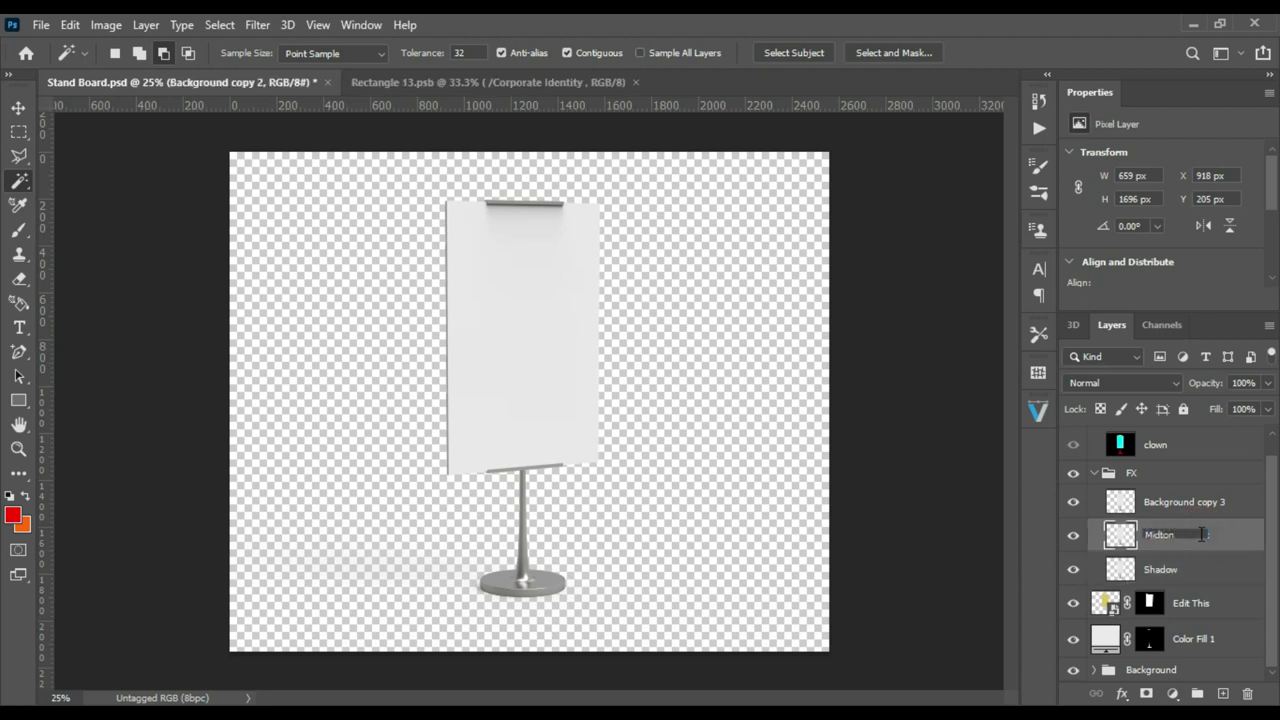
{"action": "key", "text": "Return"}
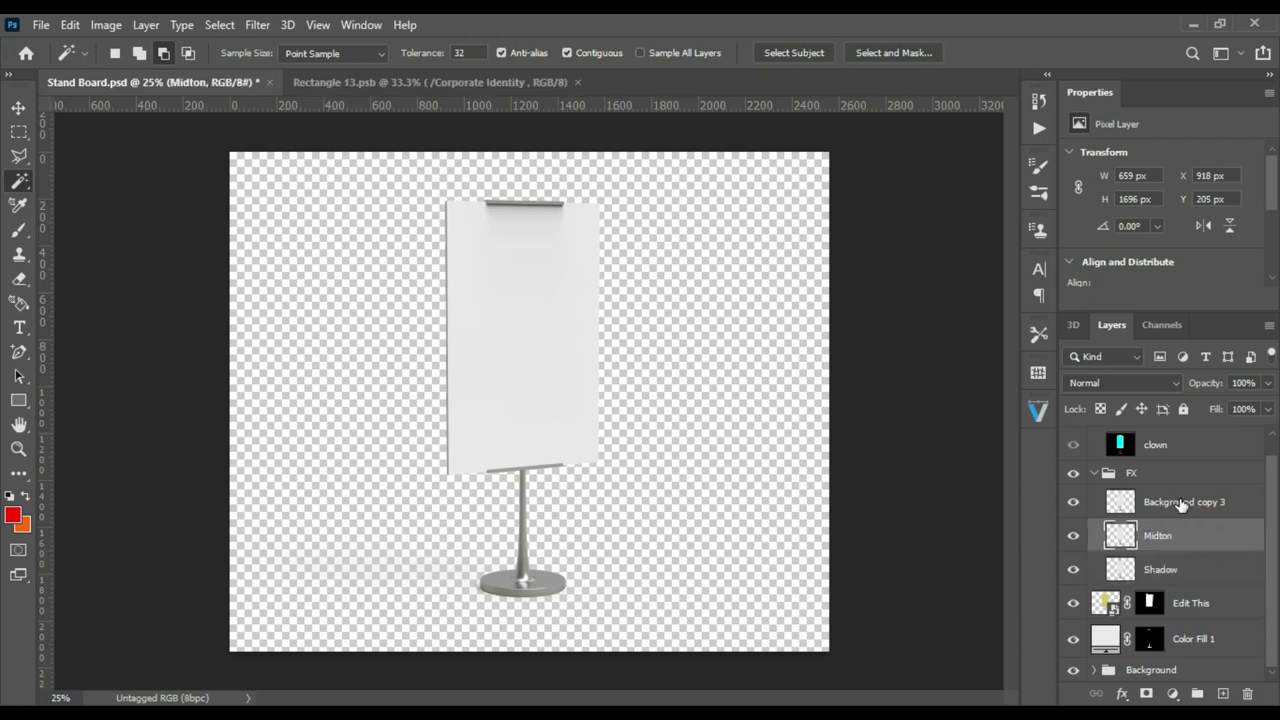
{"action": "double_click", "coordinate": [1178, 536]}
{"action": "type", "text": "e"}
{"action": "key", "text": "Return"}
{"action": "left_click", "coordinate": [1186, 501]}
Rename Background copy 3 to Light and hide it
{"action": "double_click", "coordinate": [1188, 501]}
{"action": "type", "text": "Light"}
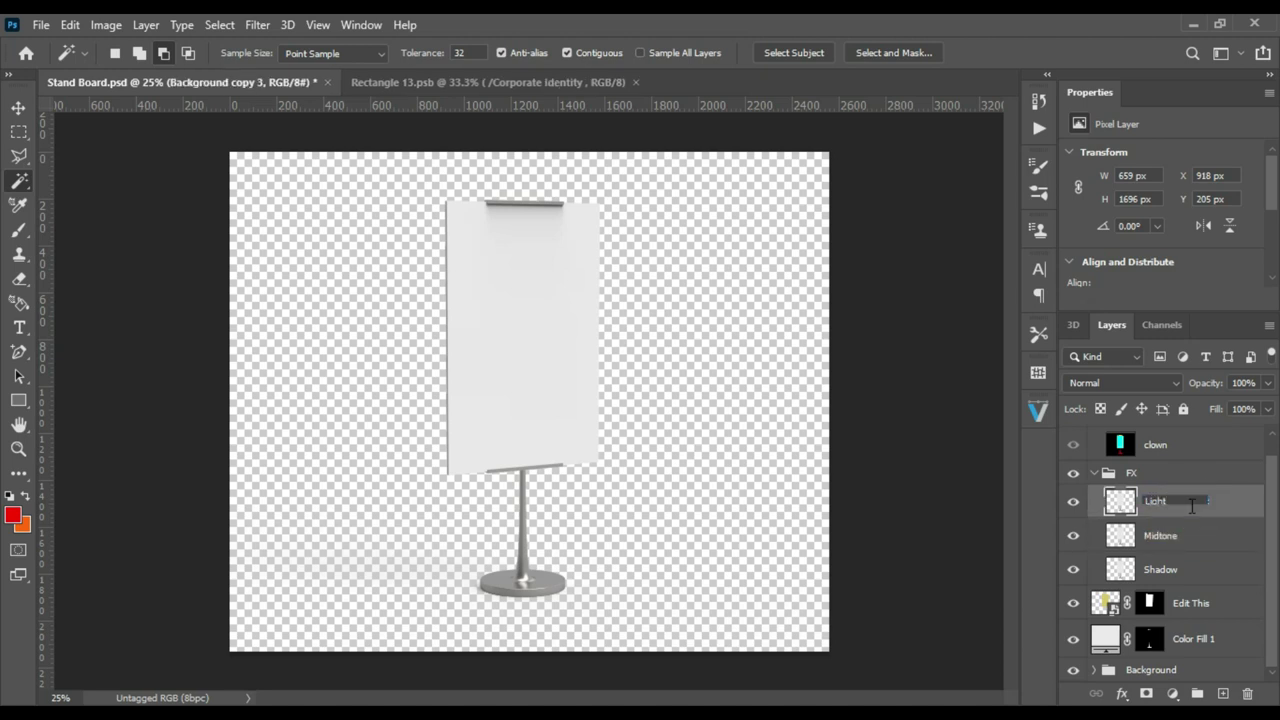
{"action": "key", "text": "Return"}
{"action": "left_click", "coordinate": [1180, 569]}
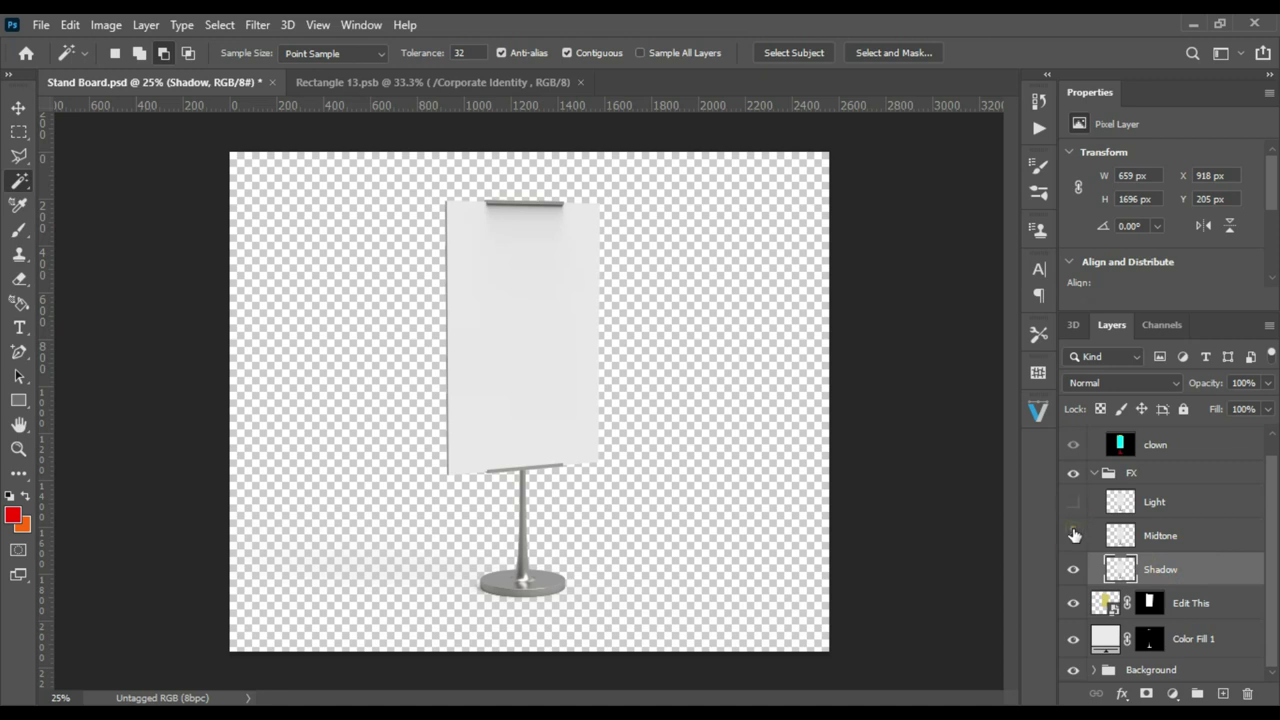
Blend Shadow with Linear Burn and Midtone with Linear Dodge (Add)
{"action": "left_click", "coordinate": [1141, 382]}
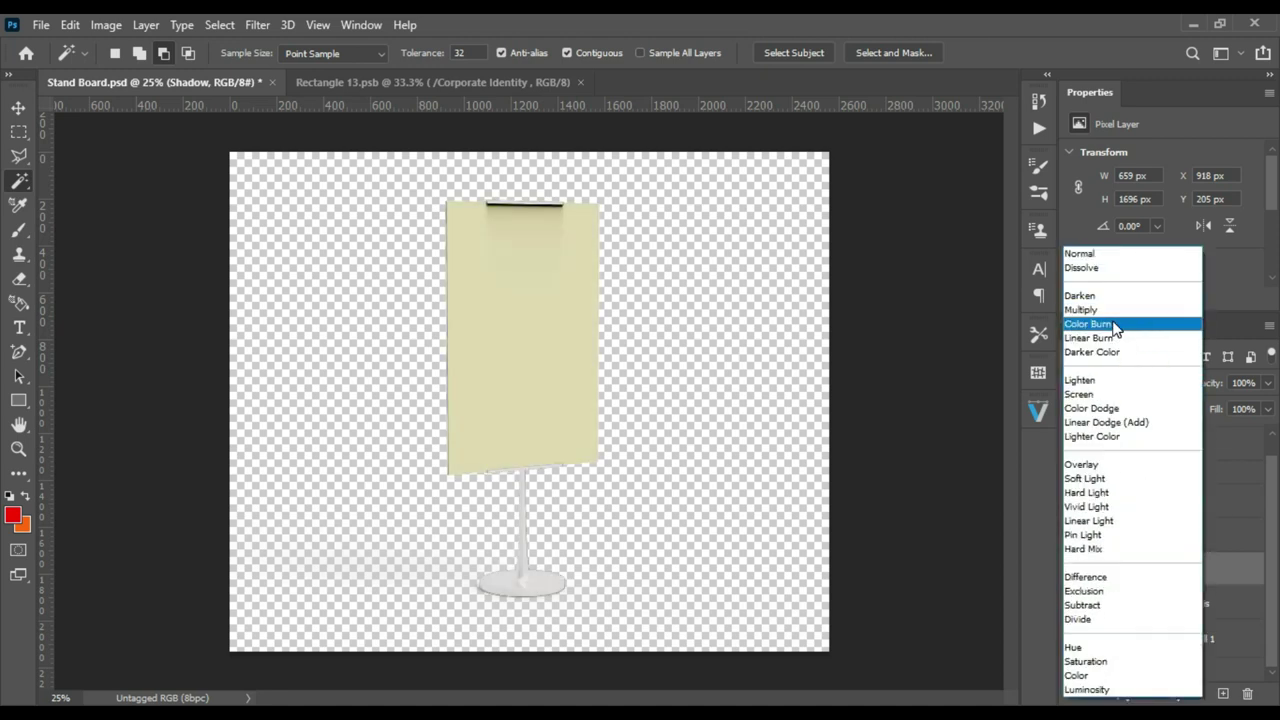
{"action": "left_click", "coordinate": [1117, 338]}
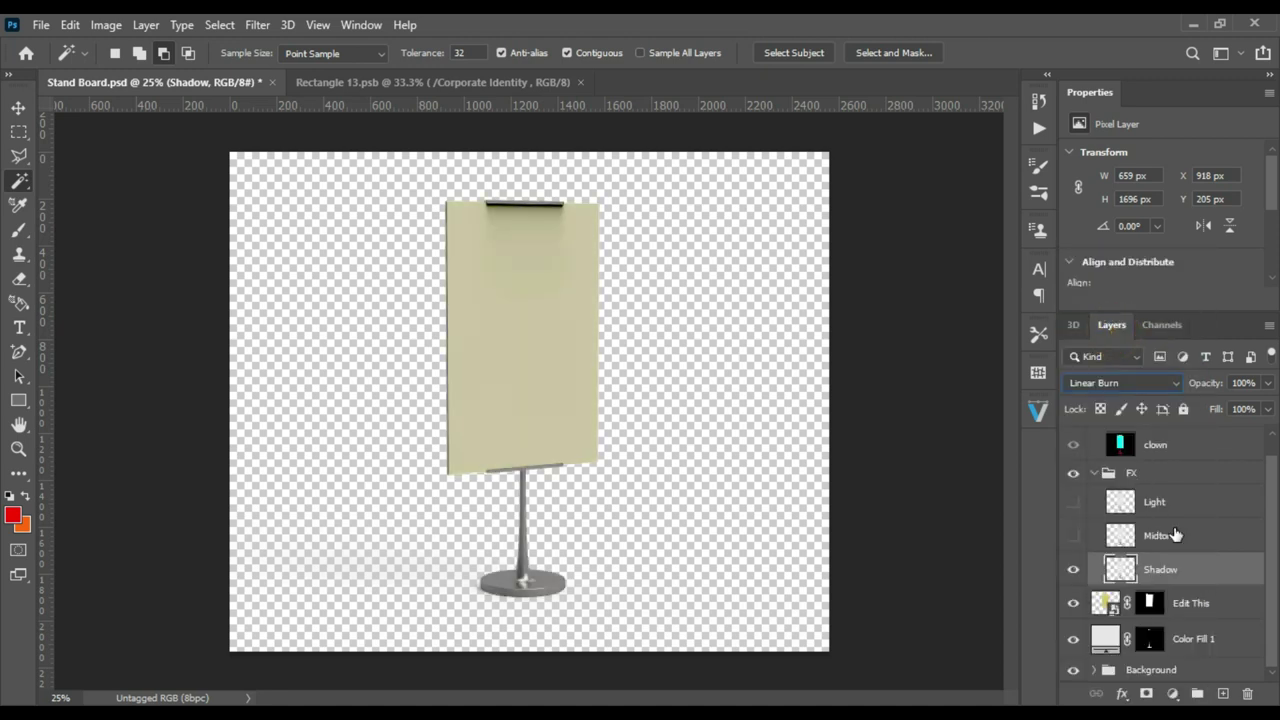
{"action": "left_click", "coordinate": [1170, 537]}
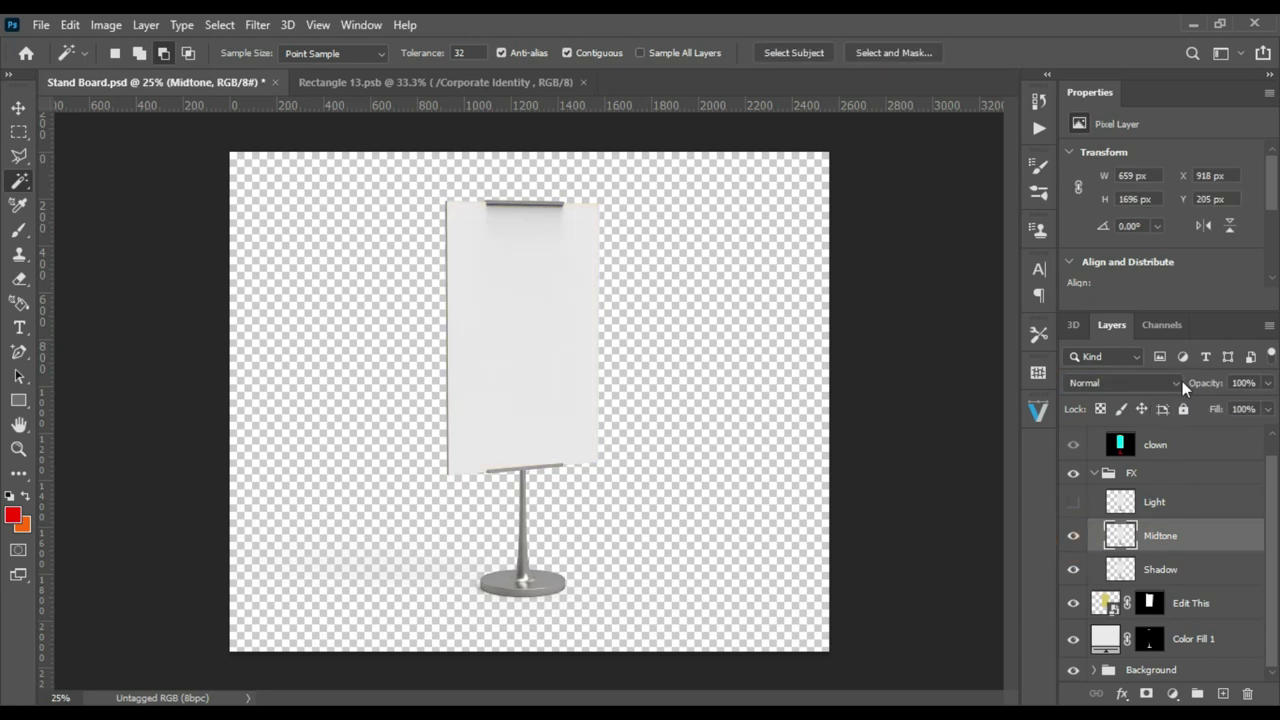
{"action": "left_click", "coordinate": [1176, 382]}
{"action": "left_click", "coordinate": [1155, 424]}
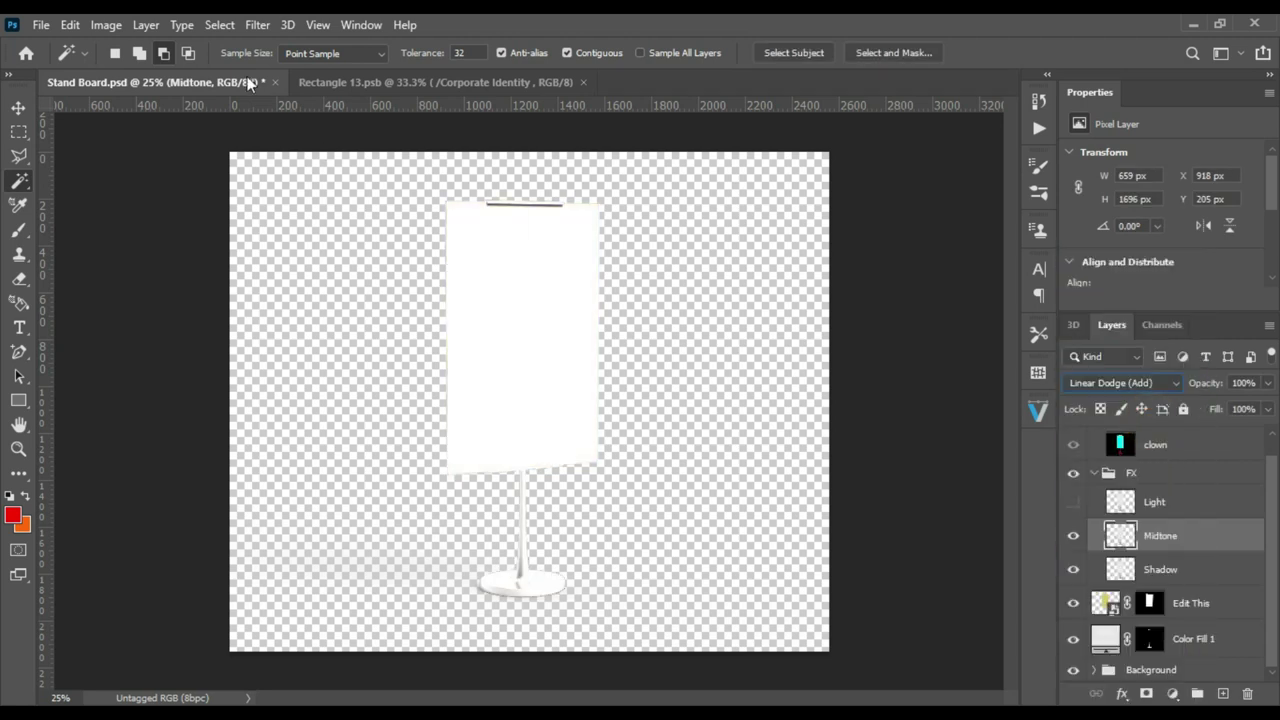
{"action": "left_click", "coordinate": [70, 24]}
Apply Levels to Midtone with input 128 / 0.86 / 255 and output 0–135
{"action": "left_click", "coordinate": [70, 24]}
{"action": "mouse_move", "coordinate": [135, 73]}
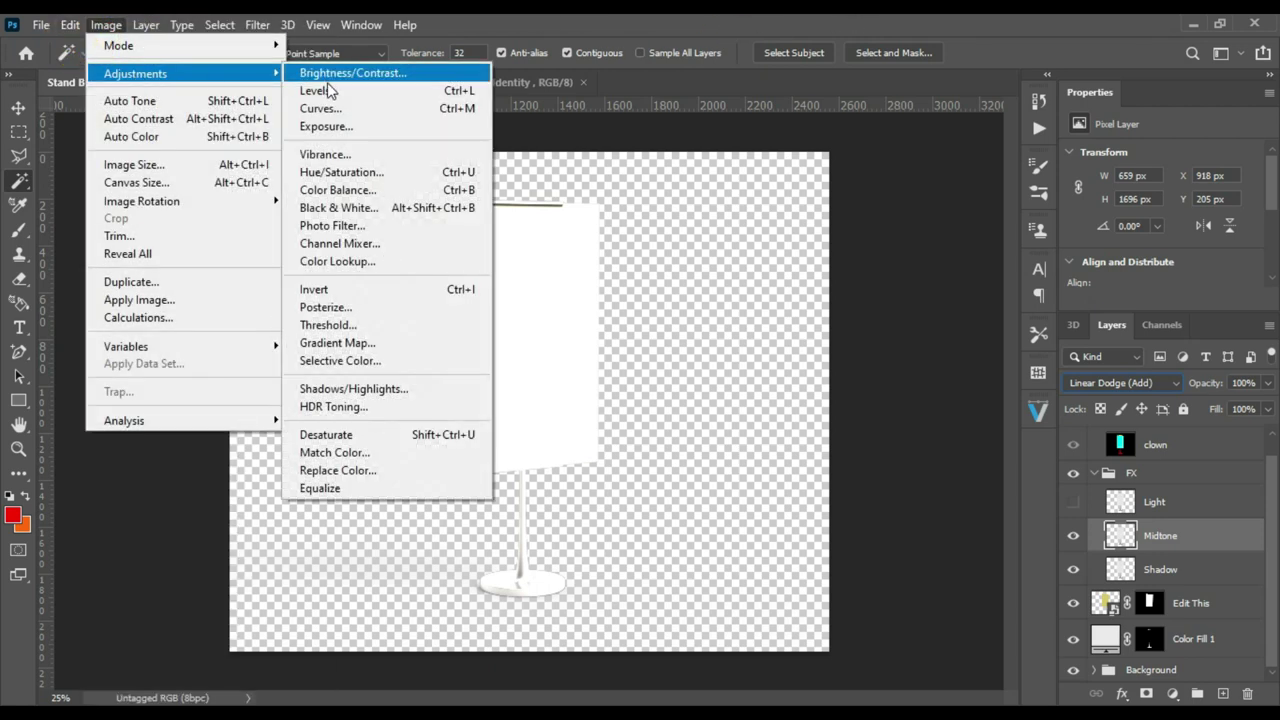
{"action": "left_click", "coordinate": [329, 92]}
{"action": "left_click_drag", "start_coordinate": [958, 348], "coordinate": [1035, 347]}
{"action": "left_click_drag", "start_coordinate": [841, 348], "coordinate": [978, 350]}
{"action": "mouse_move", "coordinate": [1059, 348]}
{"action": "left_mouse_down"}
{"action": "mouse_move", "coordinate": [971, 347]}
{"action": "mouse_move", "coordinate": [1049, 341]}
{"action": "left_mouse_up"}
{"action": "mouse_move", "coordinate": [1004, 432]}
{"action": "left_mouse_down"}
{"action": "mouse_move", "coordinate": [926, 431]}
{"action": "mouse_move", "coordinate": [966, 432]}
{"action": "left_mouse_up"}
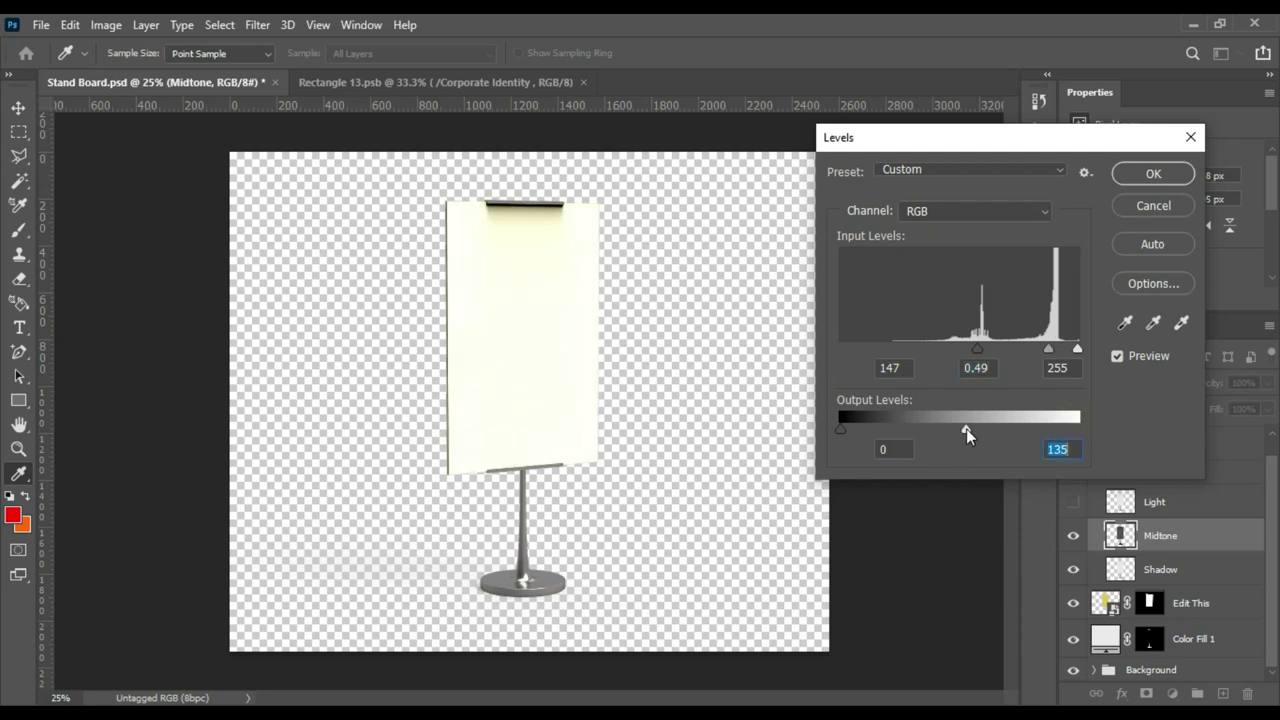
{"action": "mouse_move", "coordinate": [978, 348]}
{"action": "left_mouse_down"}
{"action": "mouse_move", "coordinate": [1045, 352]}
{"action": "mouse_move", "coordinate": [947, 349]}
{"action": "mouse_move", "coordinate": [960, 349]}
{"action": "left_mouse_up"}
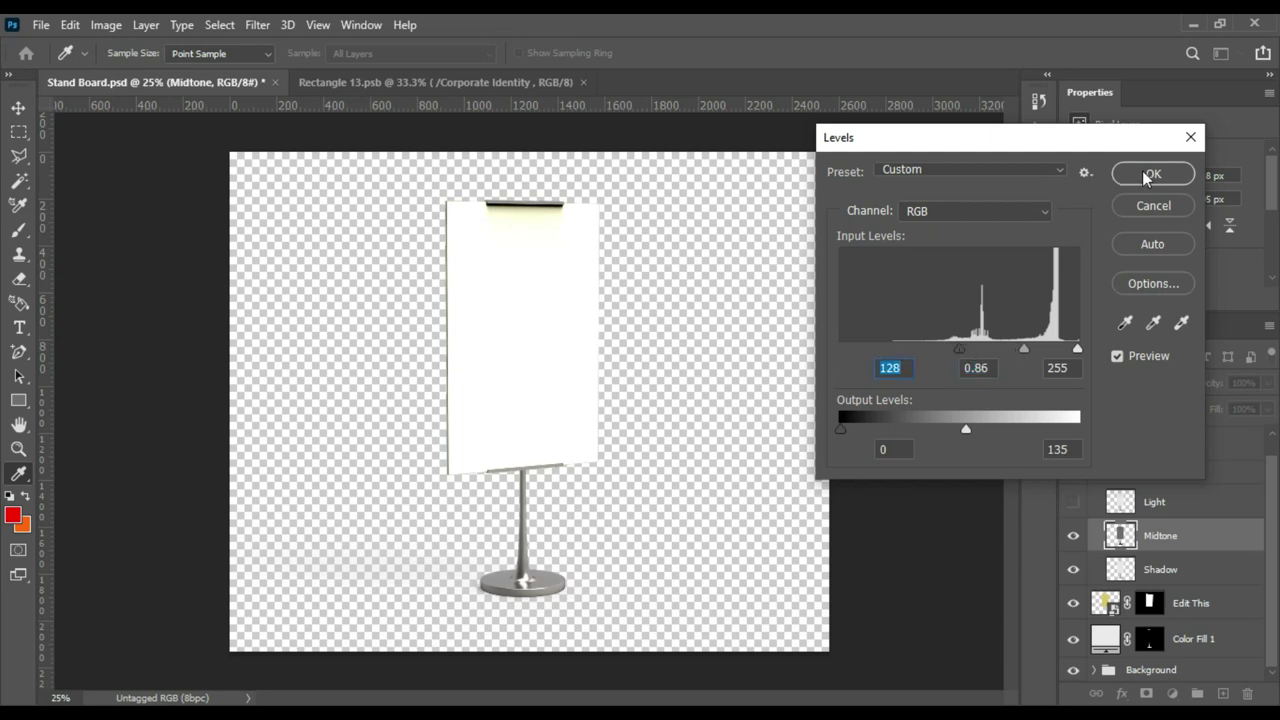
{"action": "left_click", "coordinate": [1143, 173]}
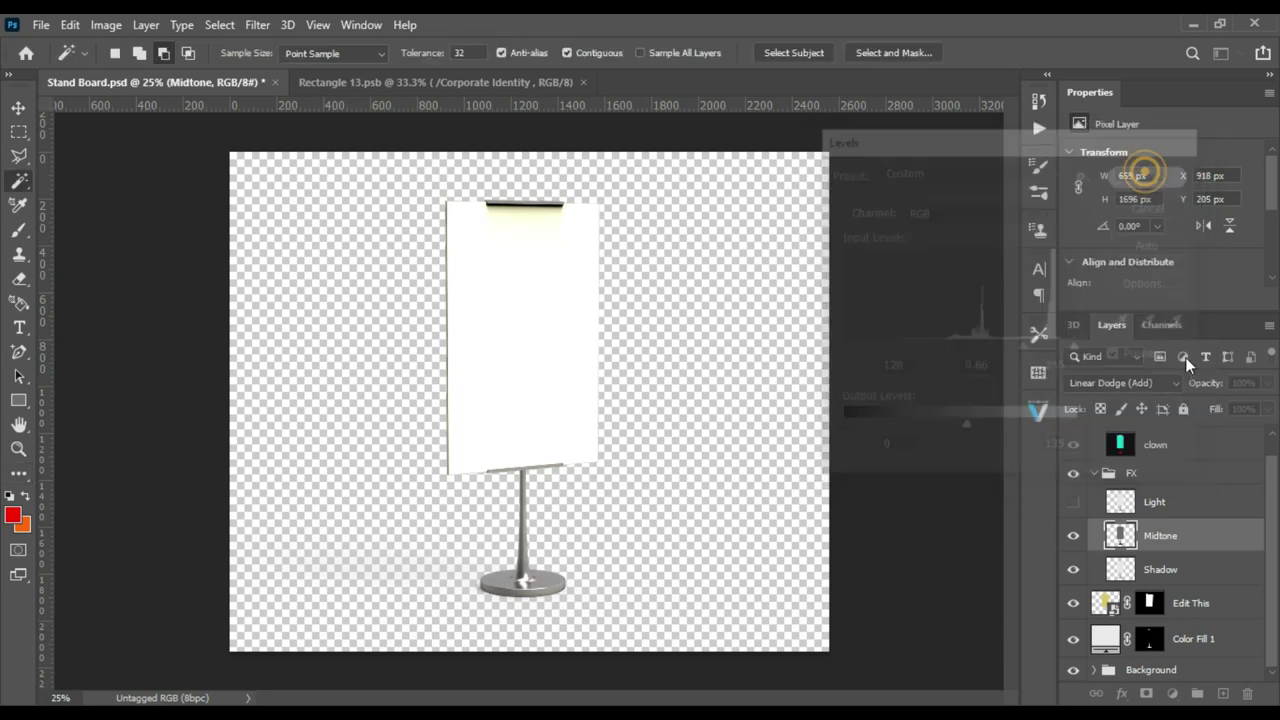
Show and select the Light layer and set its blend mode to Screen
{"action": "left_click", "coordinate": [1073, 502]}
{"action": "left_click", "coordinate": [1120, 502]}
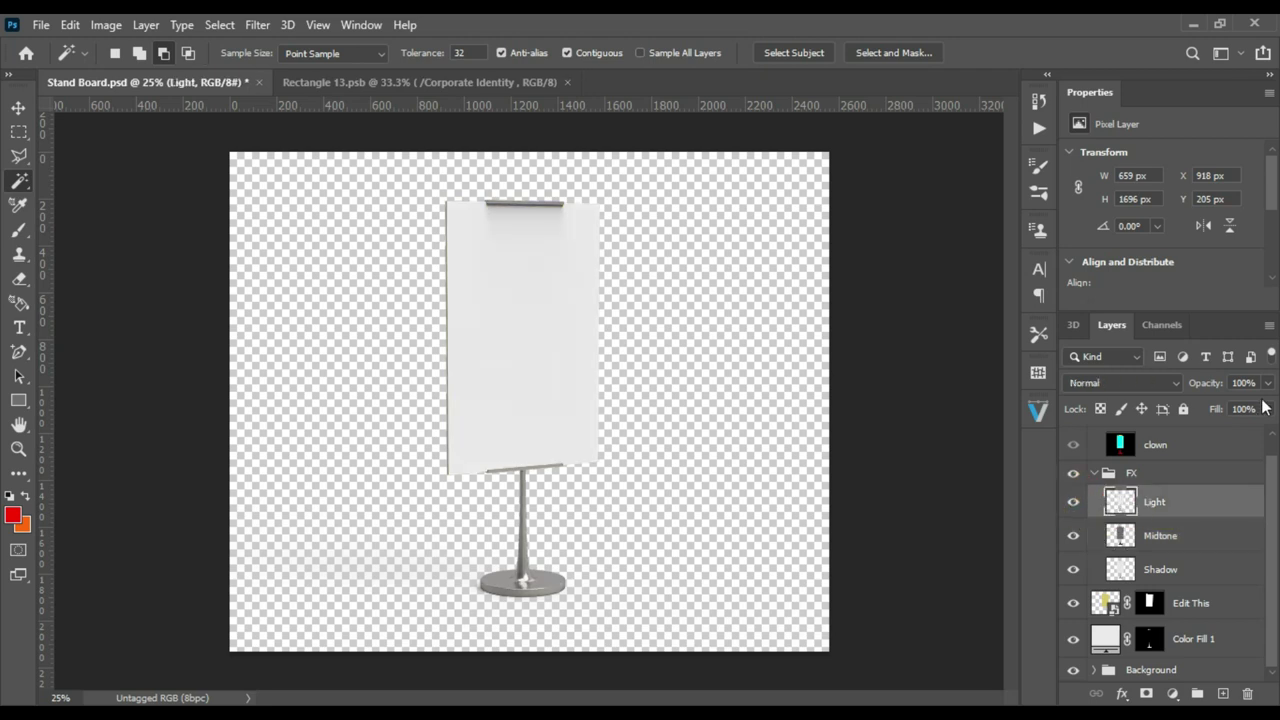
{"action": "left_click", "coordinate": [1175, 385]}
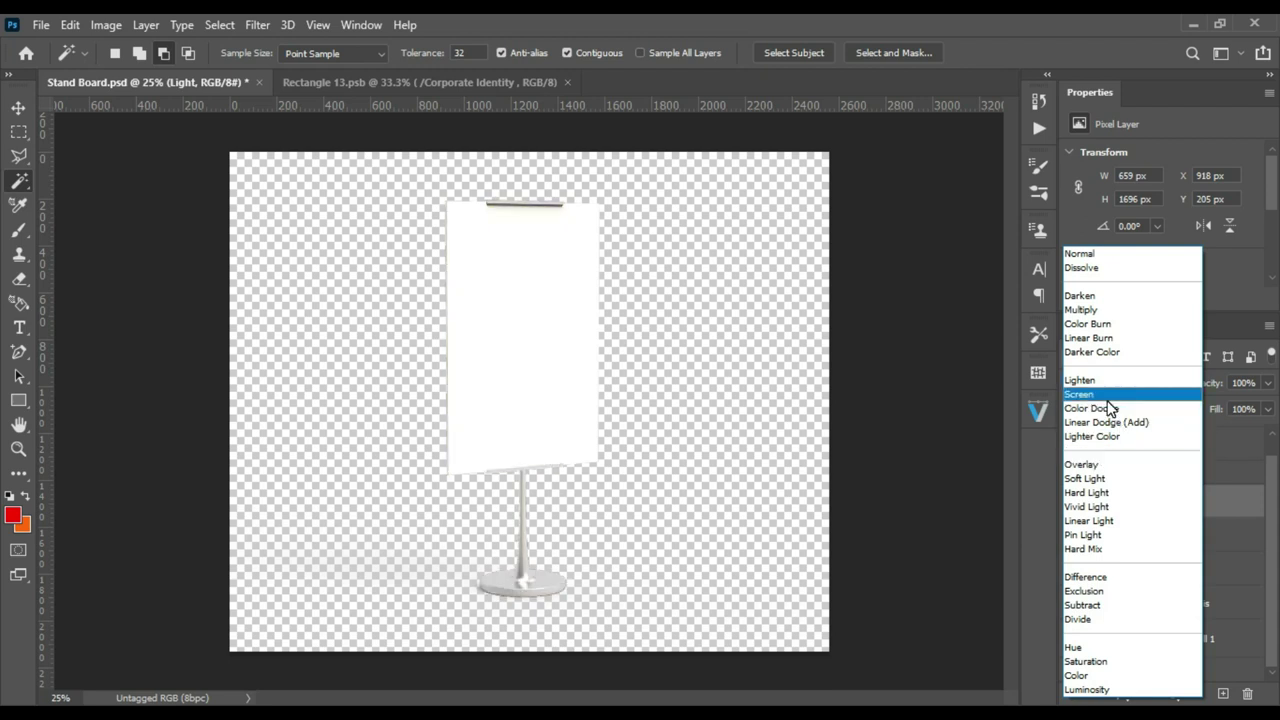
{"action": "left_click", "coordinate": [1110, 396]}
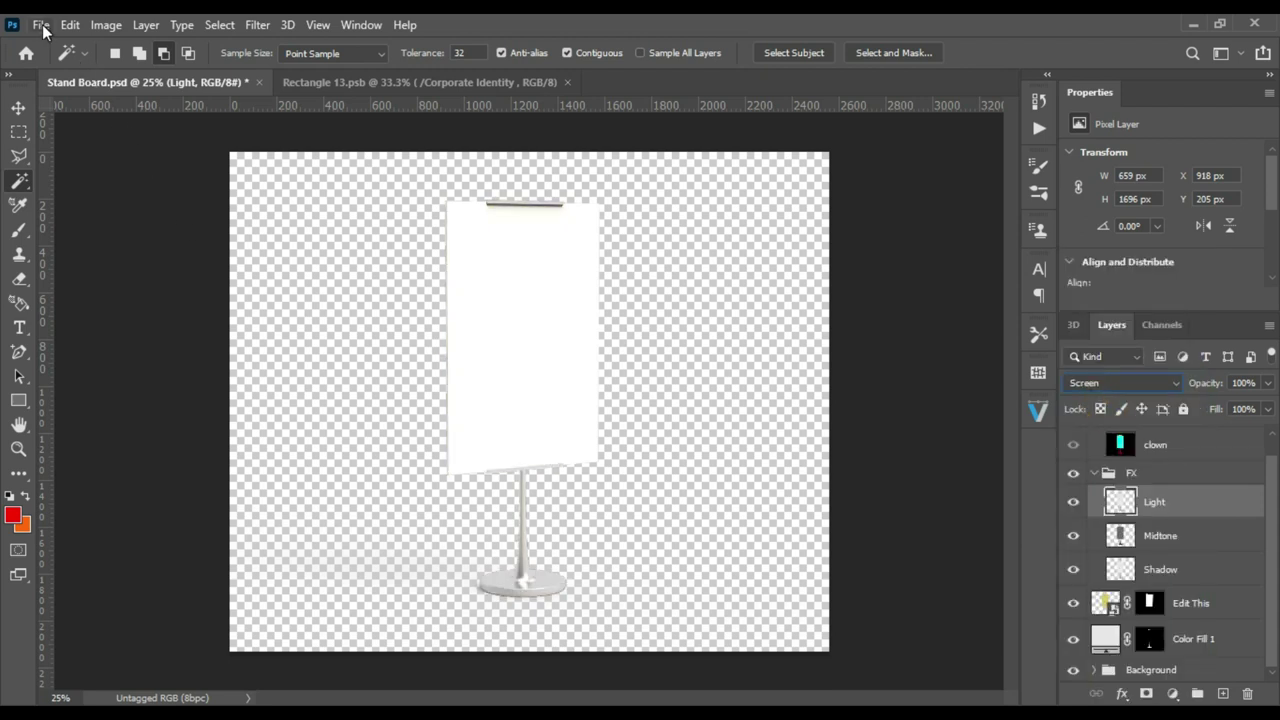
Apply Levels to Light with input 221 / 0.61 / 255 and output 78–255
{"action": "left_click", "coordinate": [106, 25]}
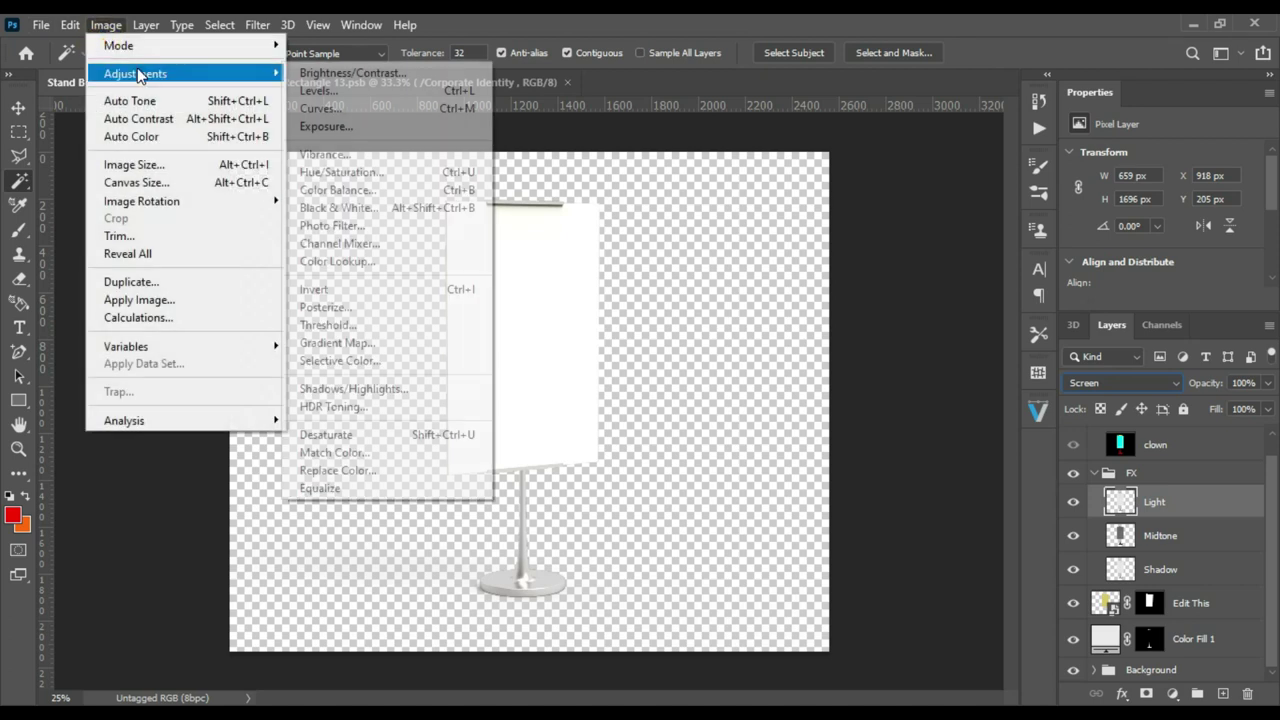
{"action": "left_click", "coordinate": [350, 92]}
{"action": "left_click_drag", "start_coordinate": [959, 349], "coordinate": [1052, 350]}
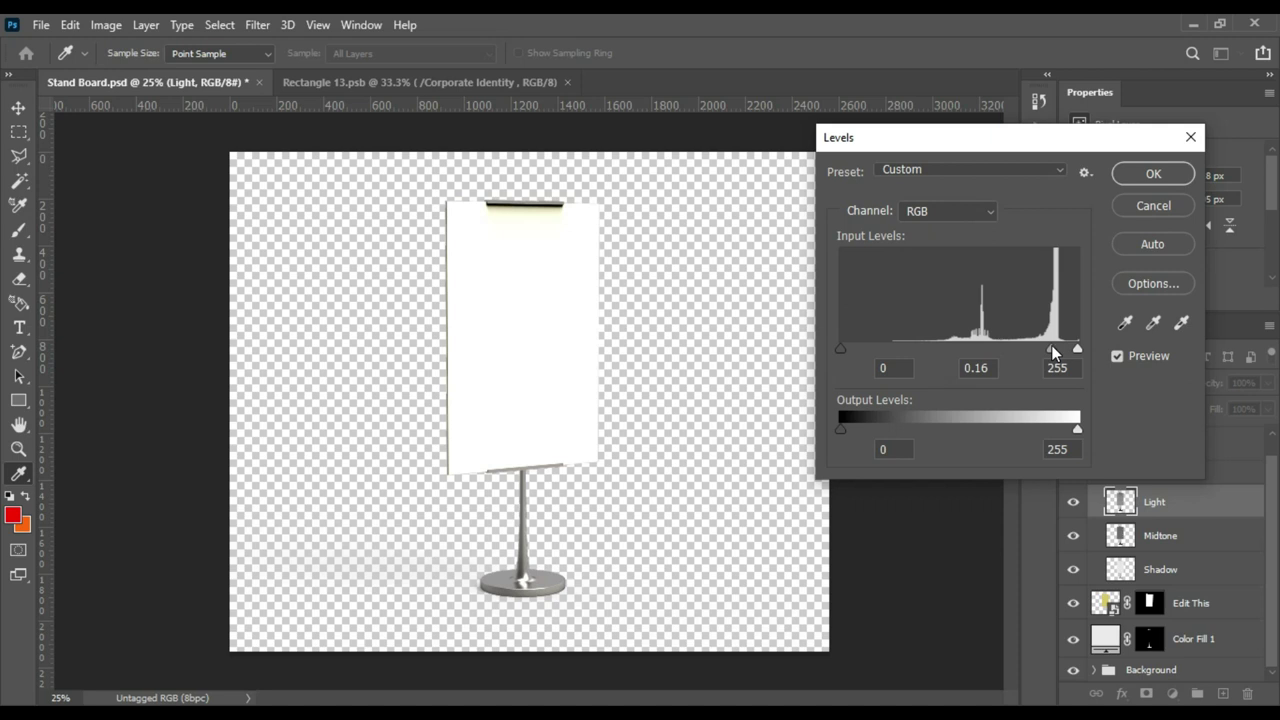
{"action": "left_click_drag", "start_coordinate": [841, 349], "coordinate": [1066, 349]}
{"action": "left_click", "coordinate": [1059, 349]}
{"action": "left_click", "coordinate": [1049, 352]}
{"action": "left_click", "coordinate": [1068, 352]}
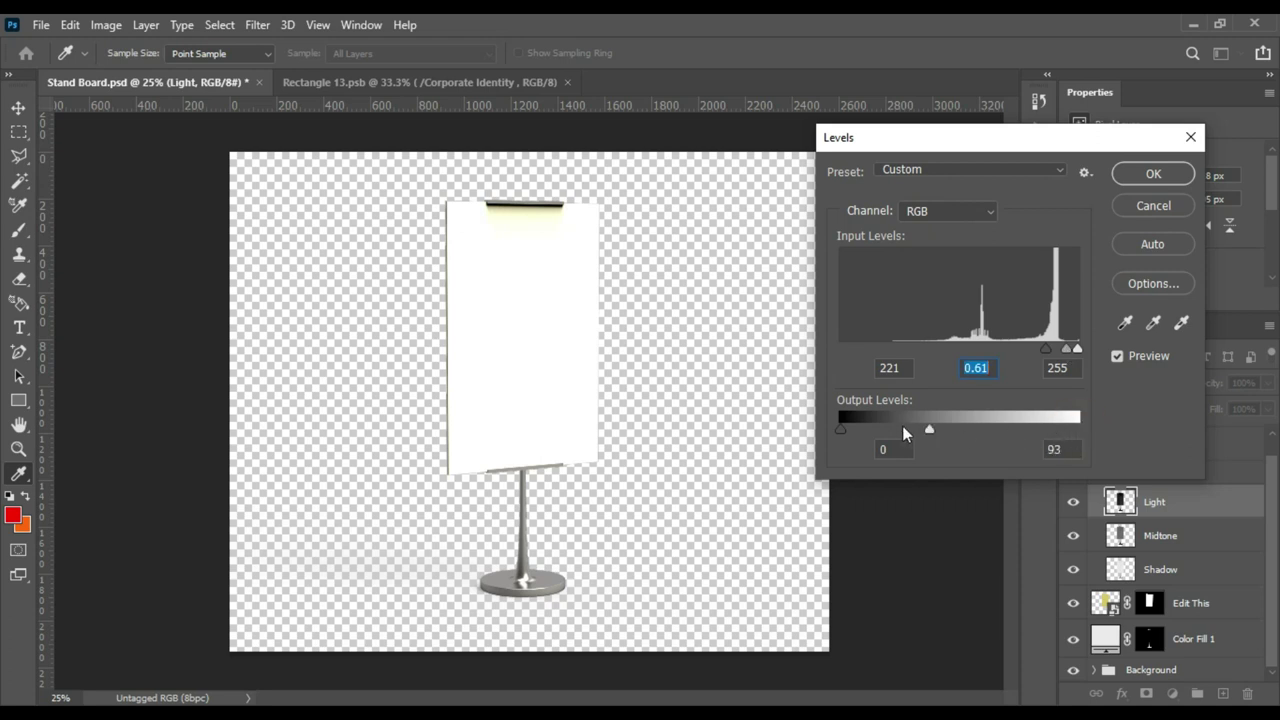
{"action": "key", "text": "Tab"}
{"action": "key", "text": "Tab"}
{"action": "key", "text": "Tab"}
{"action": "left_click_drag", "start_coordinate": [878, 427], "coordinate": [920, 426]}
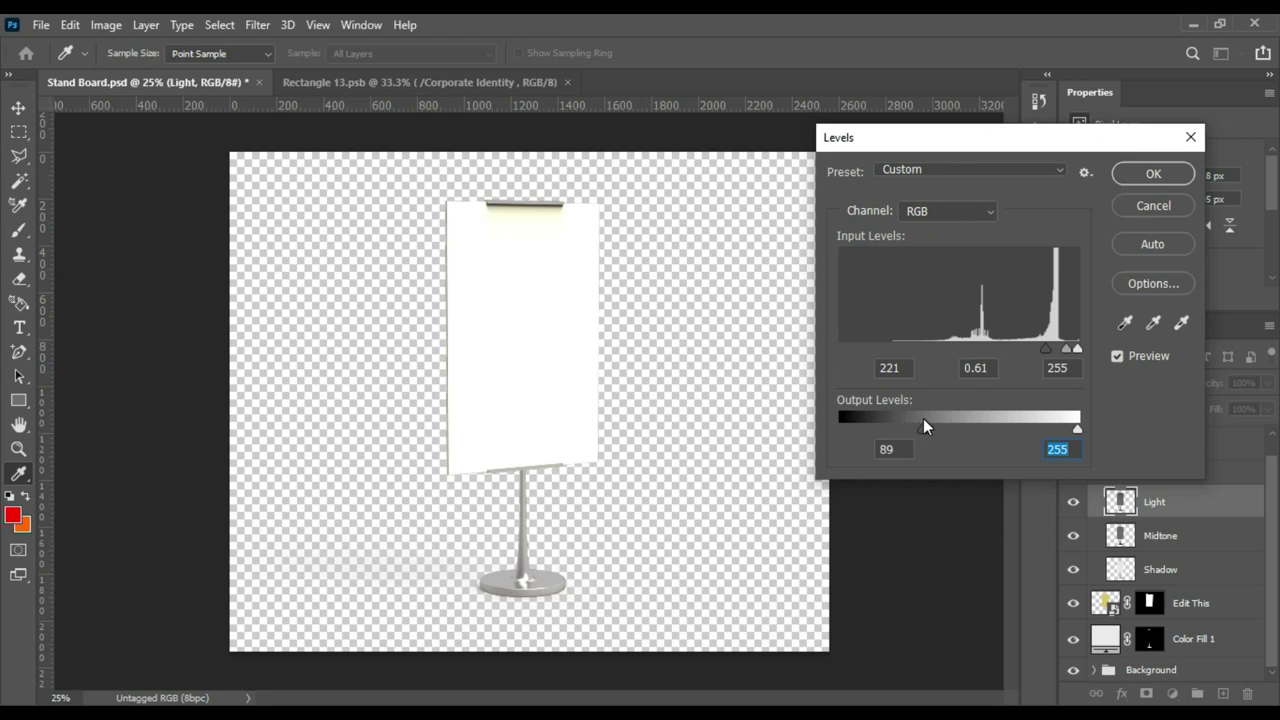
{"action": "key", "text": "shift+Tab"}
{"action": "mouse_move", "coordinate": [913, 433]}
{"action": "left_mouse_down"}
{"action": "mouse_move", "coordinate": [890, 430]}
{"action": "mouse_move", "coordinate": [926, 433]}
{"action": "mouse_move", "coordinate": [840, 430]}
{"action": "left_mouse_up"}
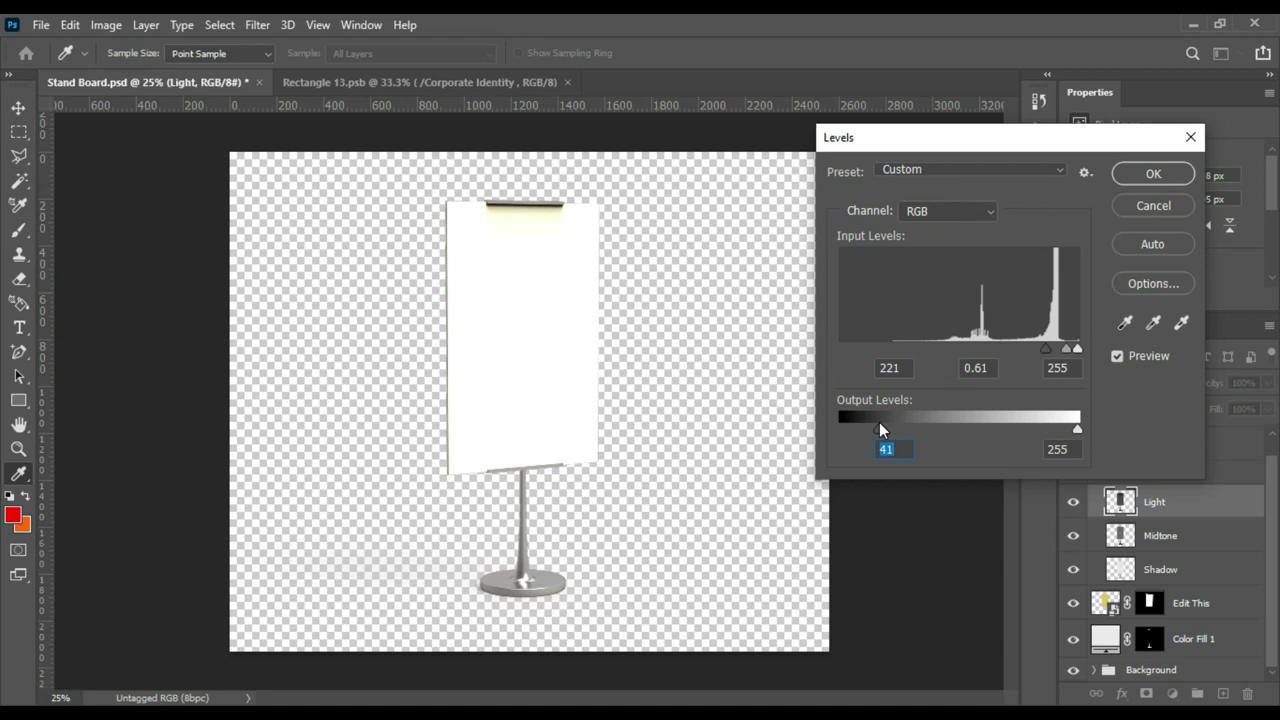
{"action": "left_click_drag", "start_coordinate": [894, 428], "coordinate": [913, 428]}
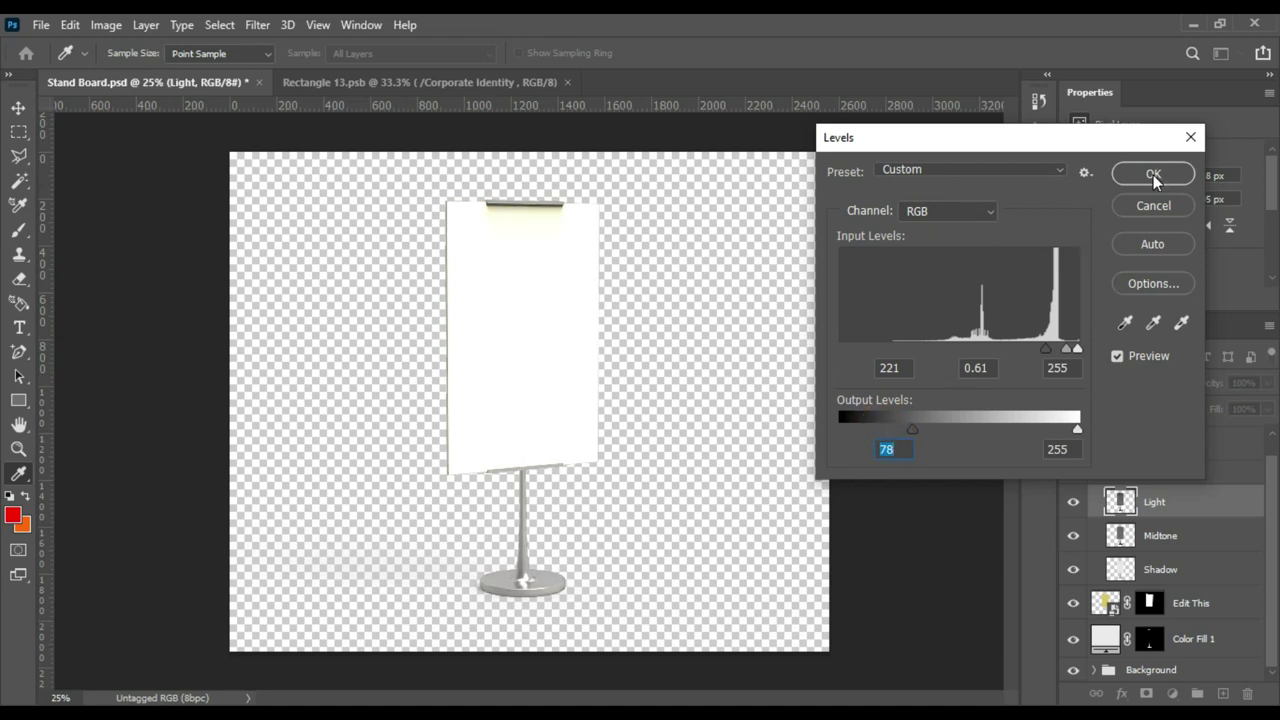
{"action": "left_click", "coordinate": [1153, 175]}
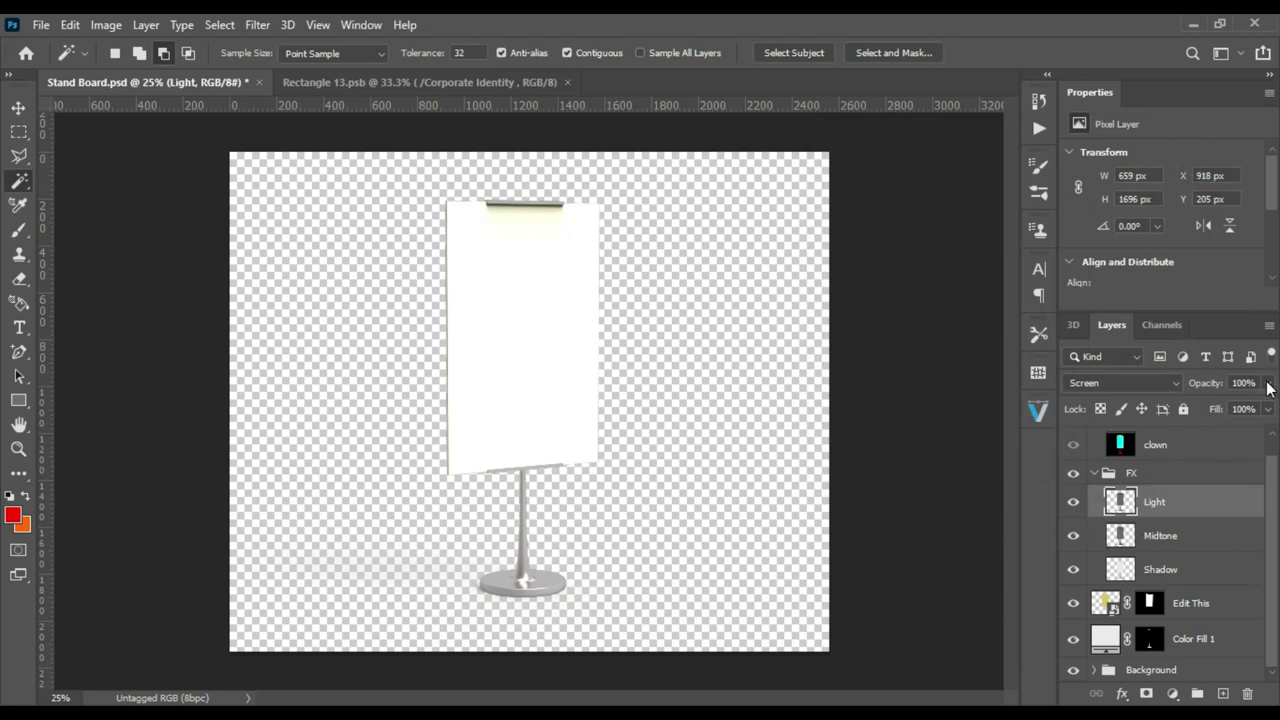
Collapse the FX group and copy the poster layers into the Rectangle 13 document
{"action": "left_click", "coordinate": [1090, 475]}
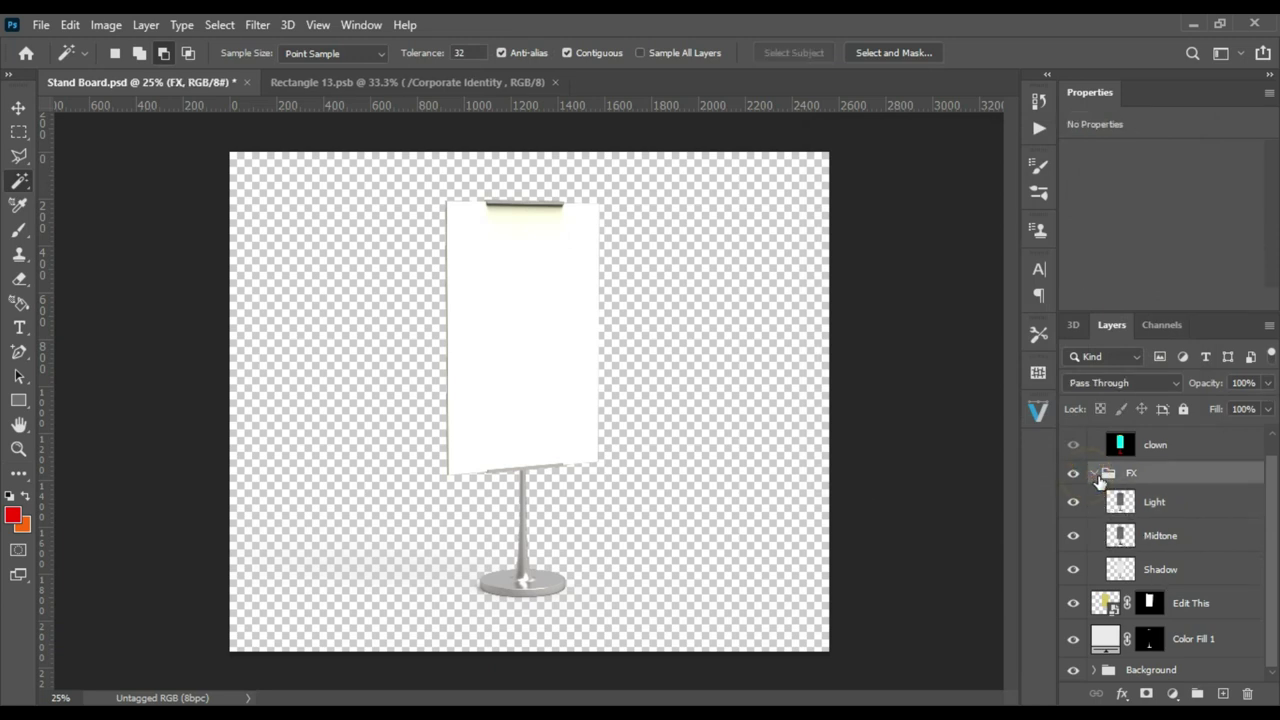
{"action": "left_click", "coordinate": [1094, 472]}
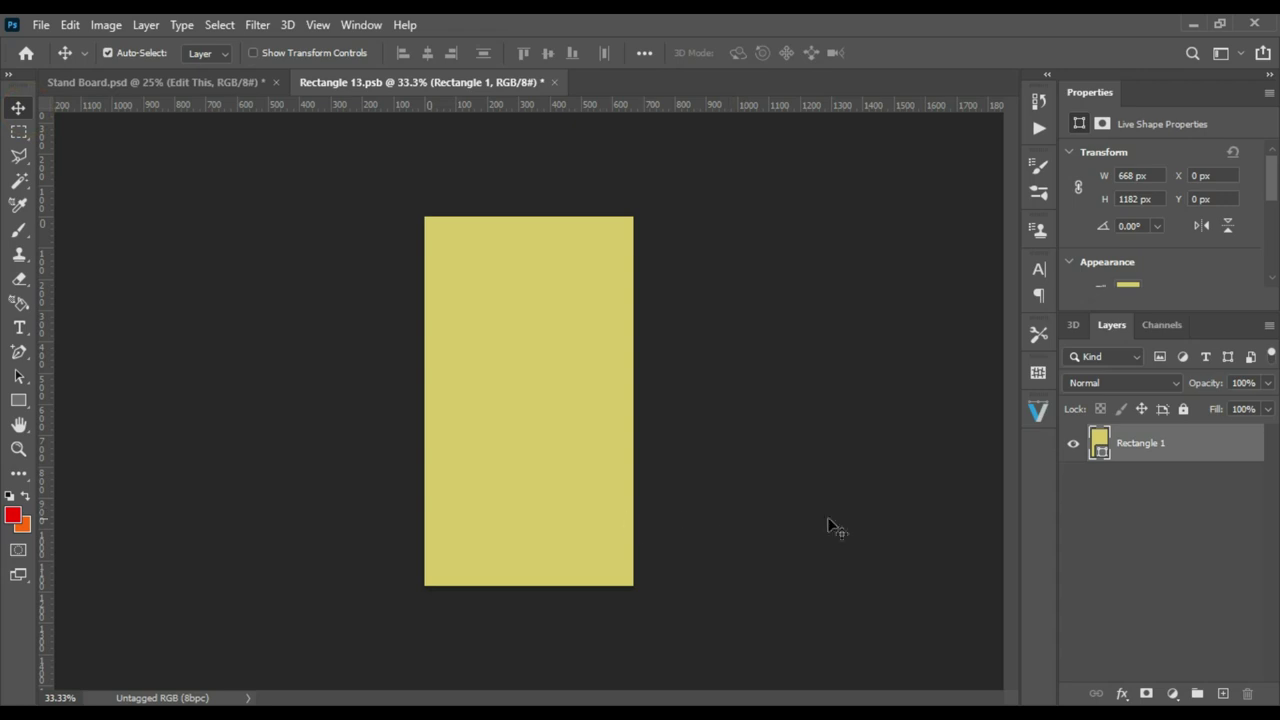
{"action": "left_click", "coordinate": [1200, 525]}
{"action": "key", "text": "ctrl"}
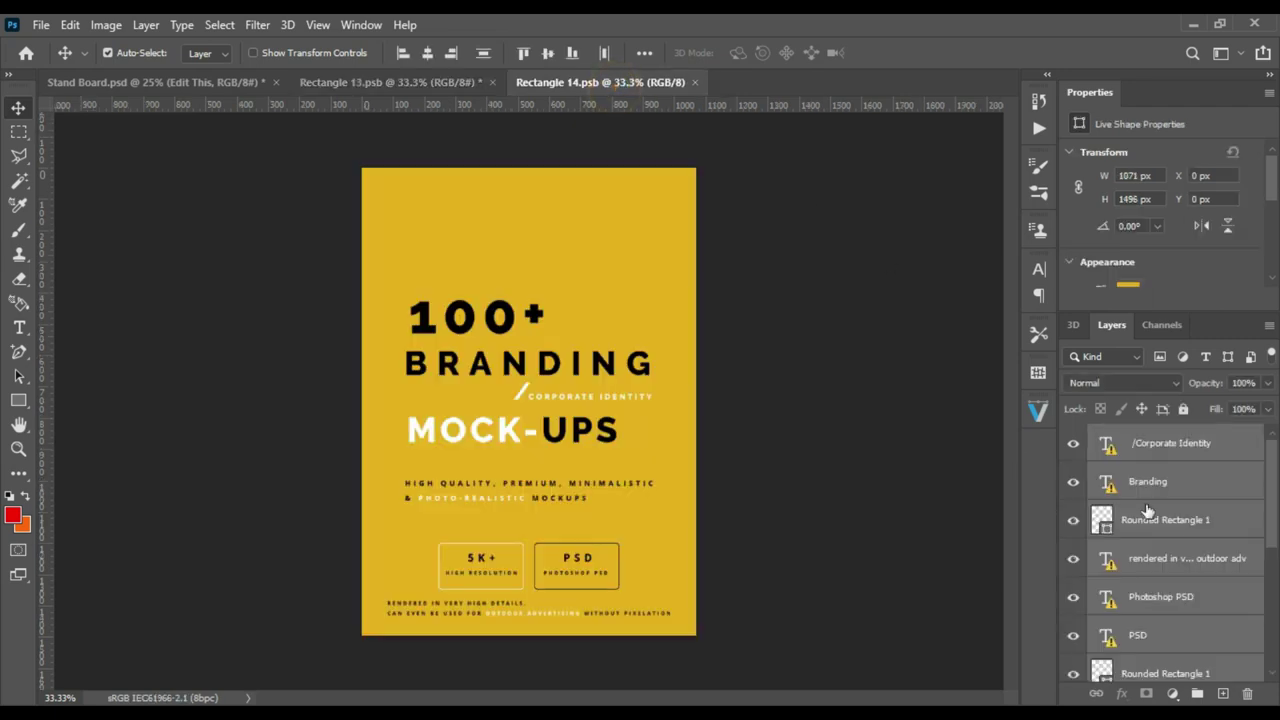
{"action": "left_click_drag", "start_coordinate": [1140, 444], "coordinate": [529, 337]}
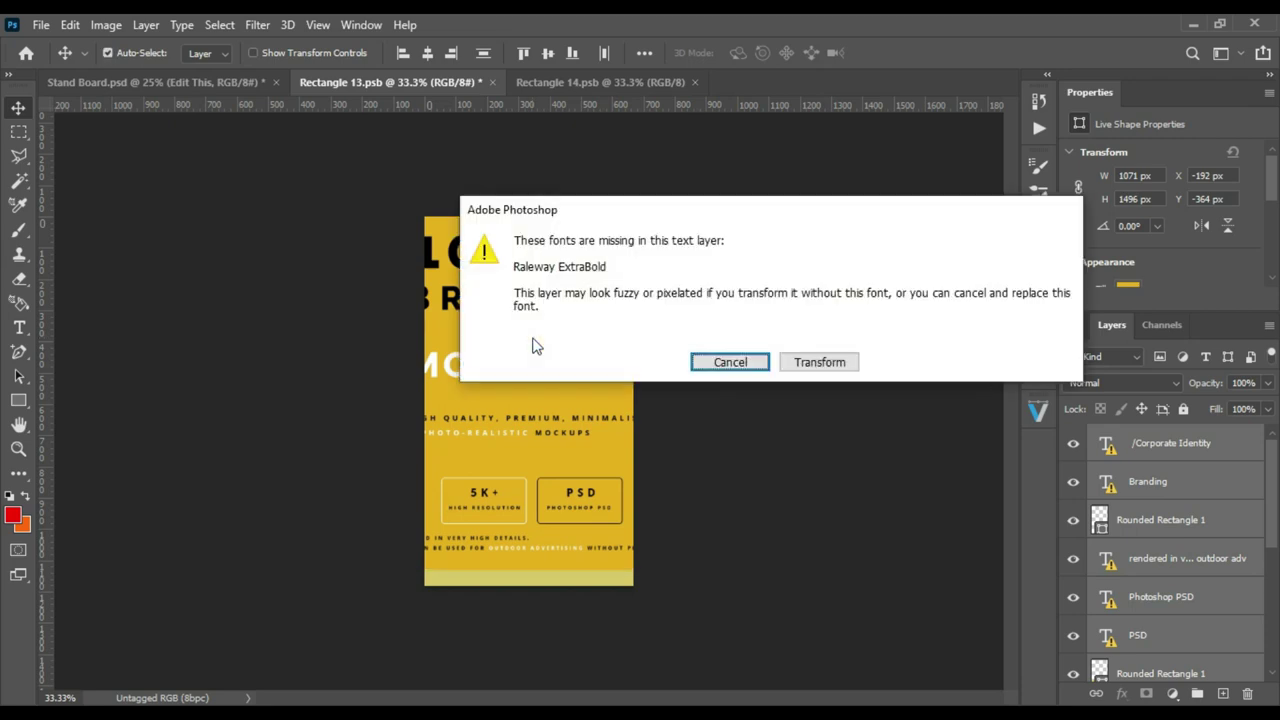
{"action": "left_click", "coordinate": [835, 365]}
Resize the poster artwork to fit the board and commit the transform
{"action": "key", "text": "ctrl+minus"}
{"action": "key", "text": "ctrl+minus"}
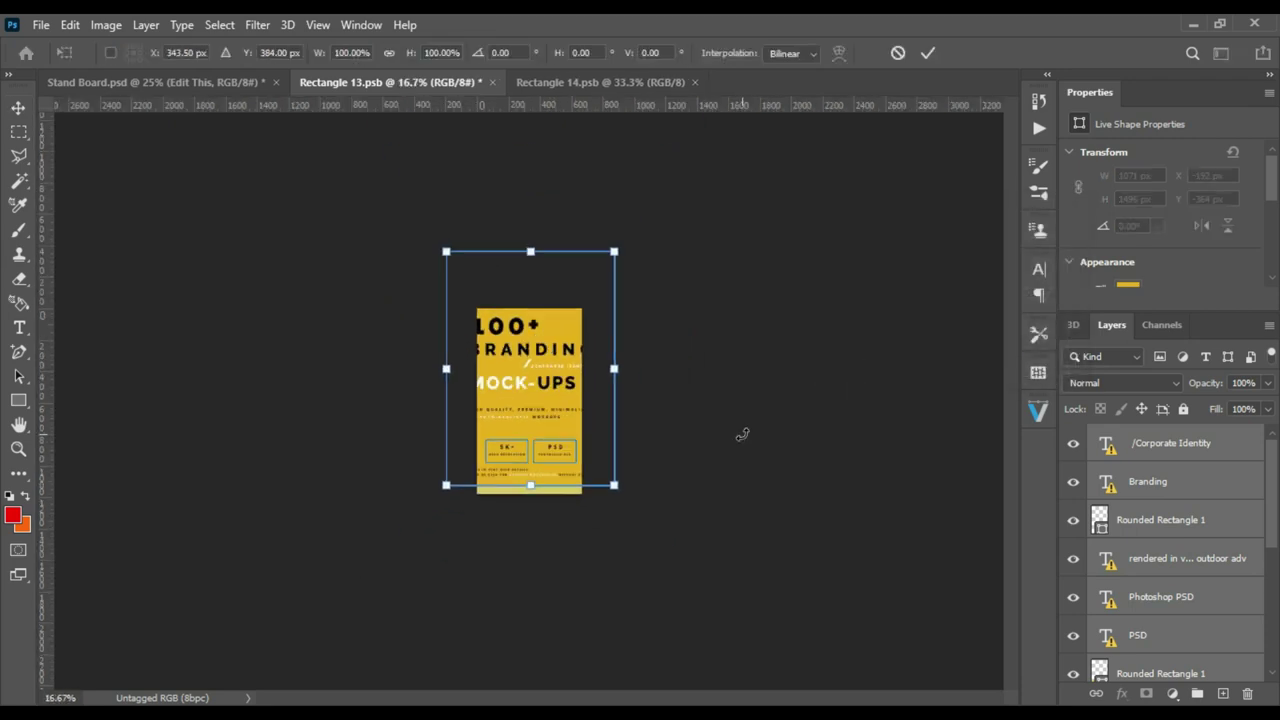
{"action": "left_click_drag", "start_coordinate": [594, 426], "coordinate": [599, 450]}
{"action": "left_click_drag", "start_coordinate": [617, 391], "coordinate": [581, 392]}
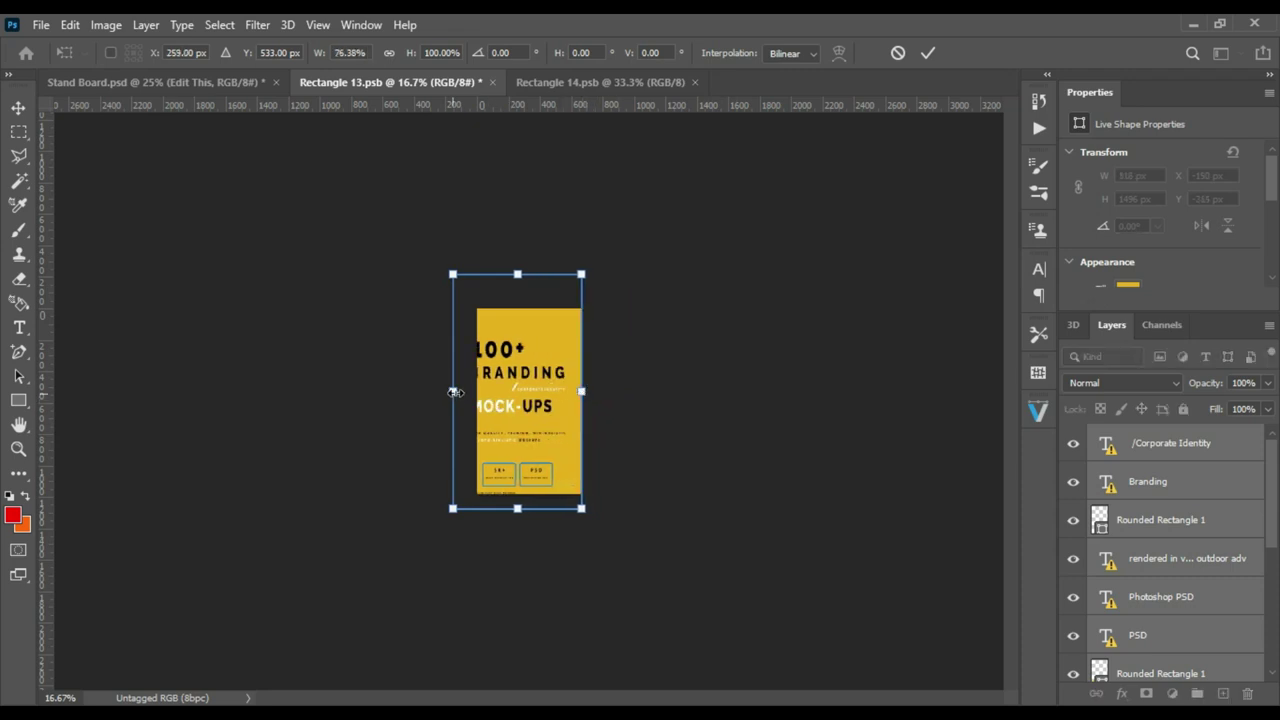
{"action": "left_click_drag", "start_coordinate": [453, 391], "coordinate": [477, 391]}
{"action": "left_click_drag", "start_coordinate": [529, 508], "coordinate": [529, 493]}
{"action": "left_click_drag", "start_coordinate": [529, 273], "coordinate": [532, 306]}
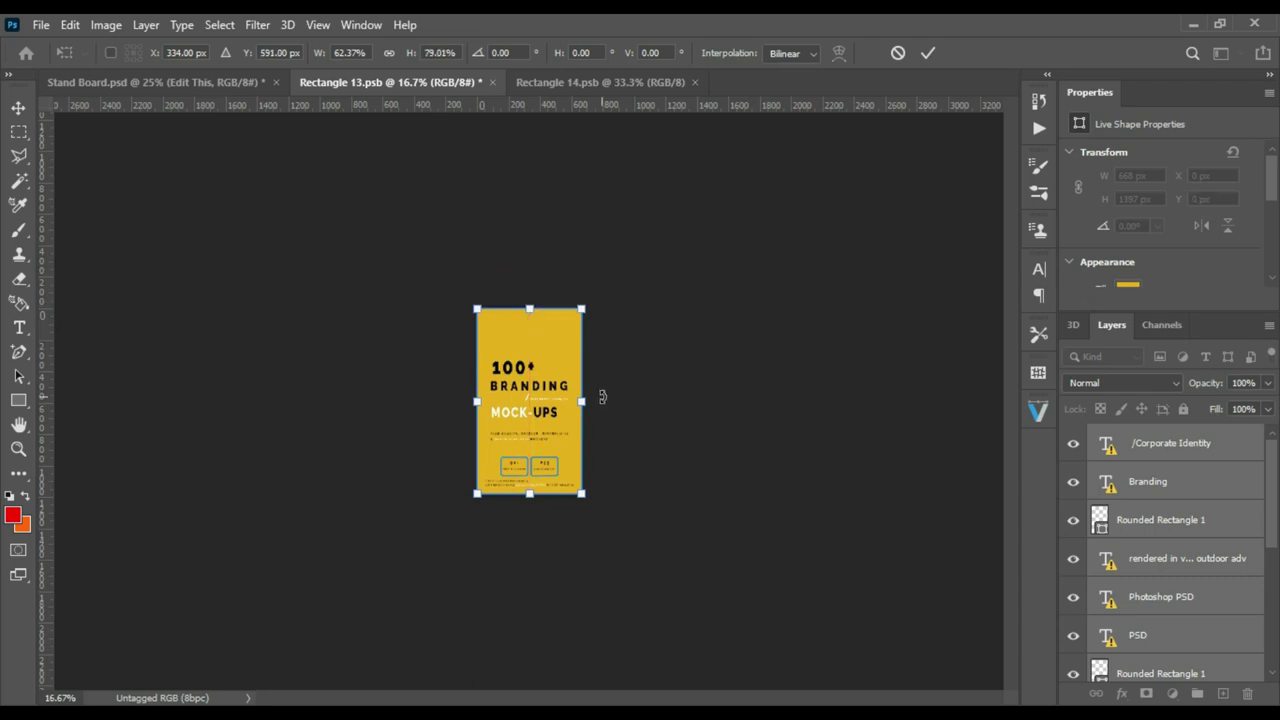
{"action": "key", "text": "ctrl+plus"}
{"action": "key", "text": "ctrl+plus"}
{"action": "key", "text": "ctrl+plus"}
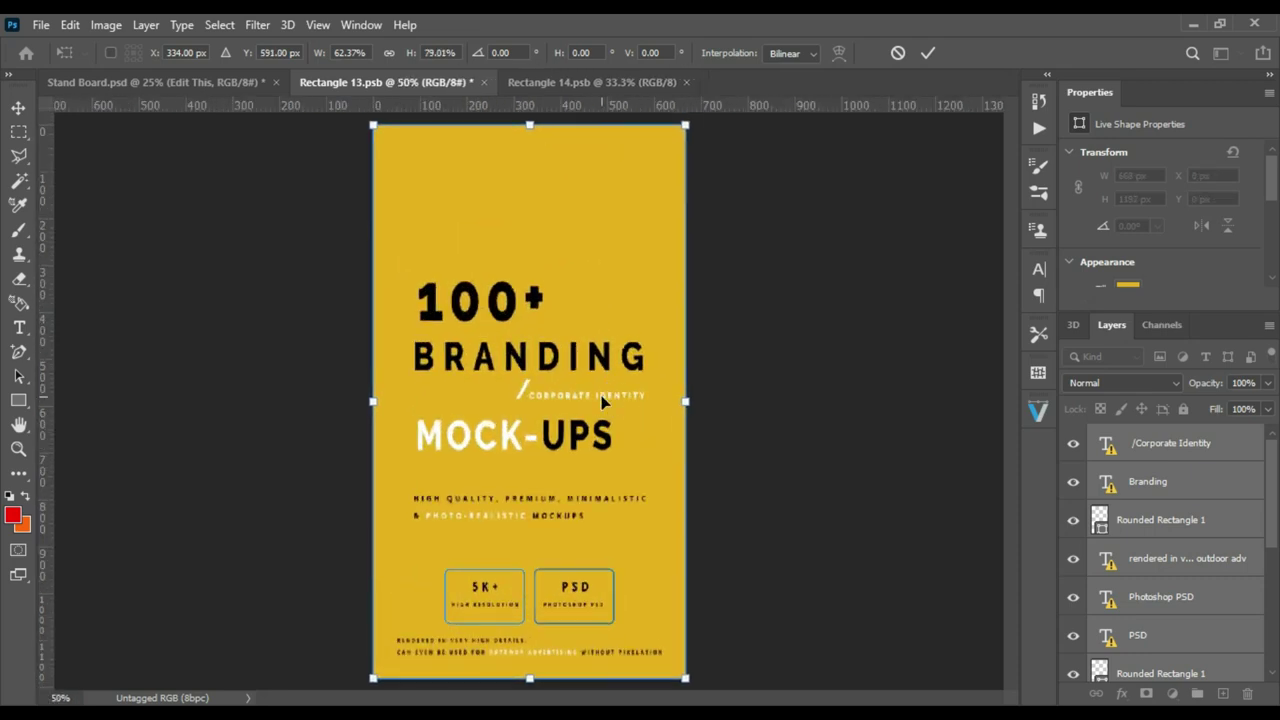
{"action": "left_click", "coordinate": [929, 53]}
Save the poster smart object, close both .psb tabs, and set Edit This to 100% opacity
{"action": "left_click", "coordinate": [38, 27]}
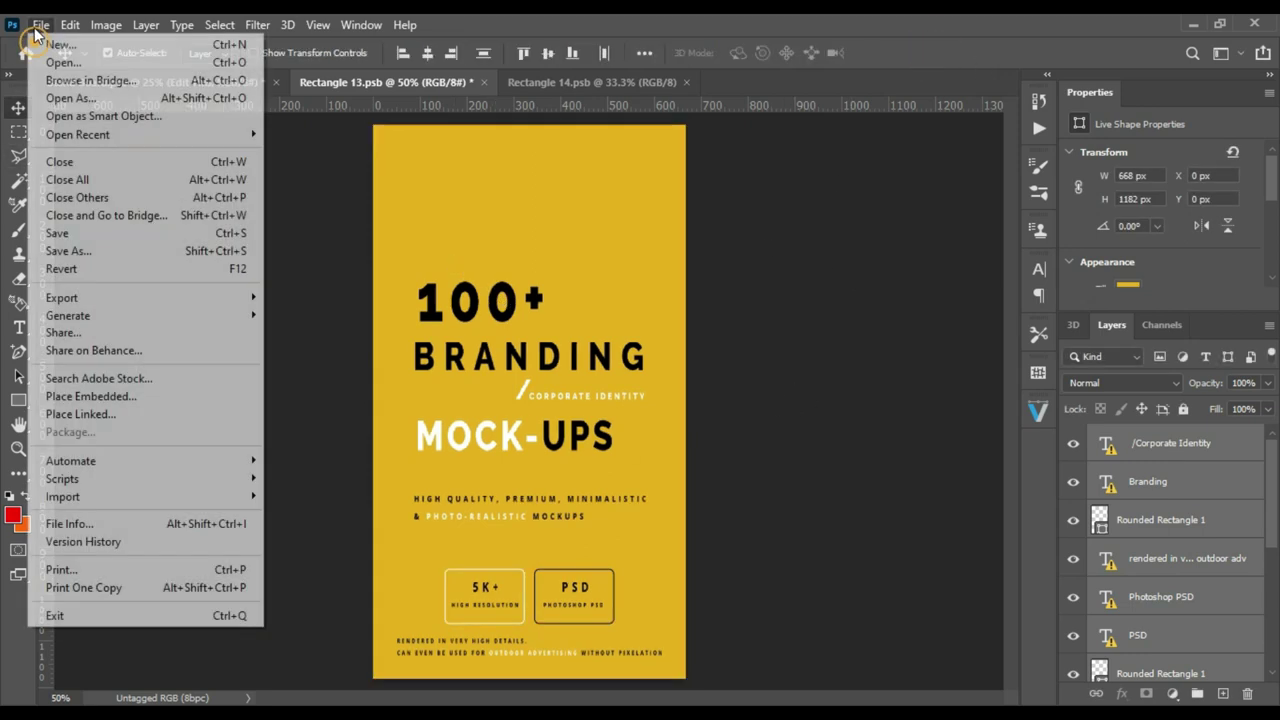
{"action": "left_click", "coordinate": [60, 233]}
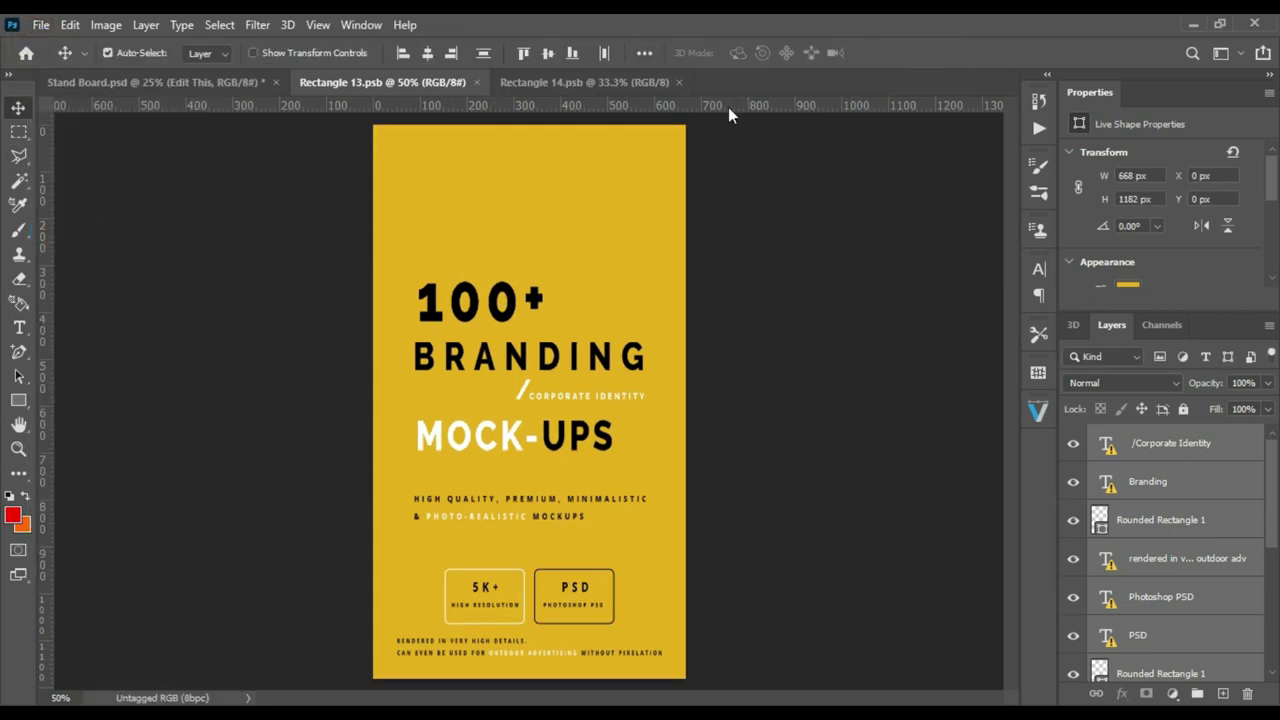
{"action": "left_click", "coordinate": [678, 82]}
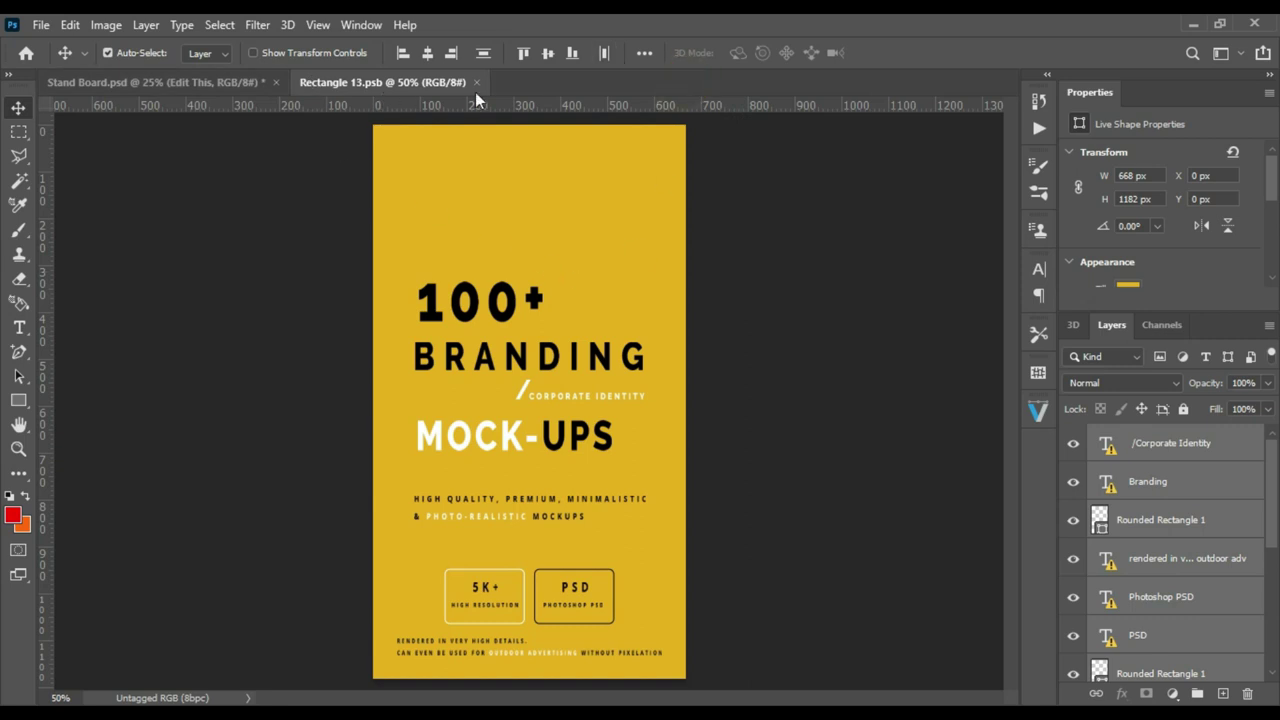
{"action": "key", "text": "ctrl+w"}
{"action": "left_click", "coordinate": [1272, 383]}
{"action": "left_click_drag", "start_coordinate": [1211, 404], "coordinate": [1266, 404]}
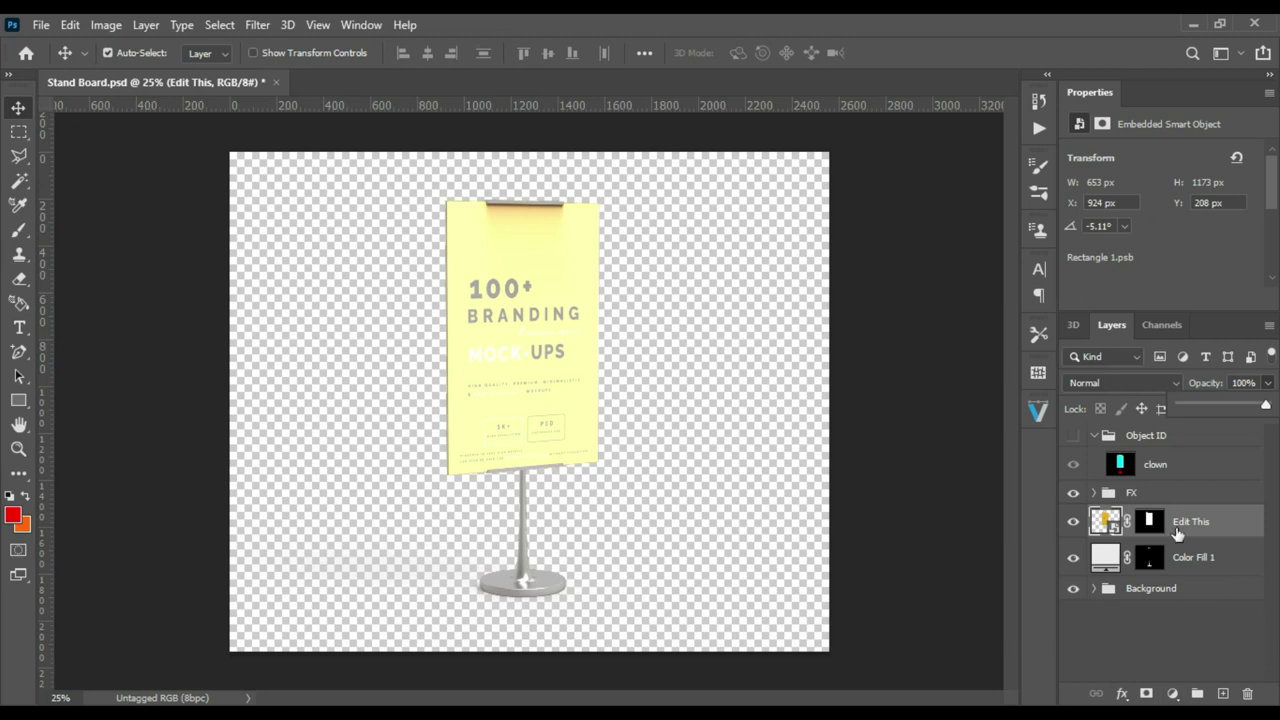
Expand the FX group and select the visible Light layer
{"action": "left_click", "coordinate": [1218, 662]}
{"action": "left_click", "coordinate": [1095, 492]}
{"action": "left_click", "coordinate": [1073, 521]}
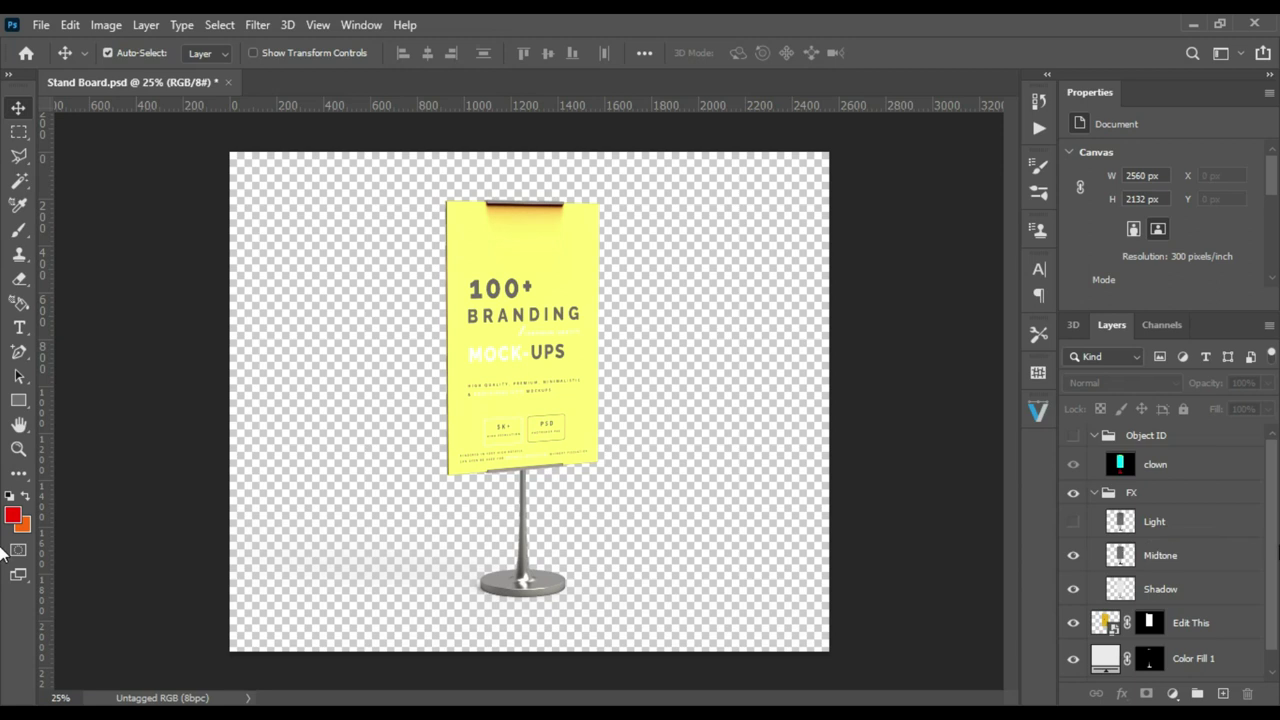
{"action": "scroll", "coordinate": [1266, 540], "scroll_direction": "down", "scroll_amount": 1}
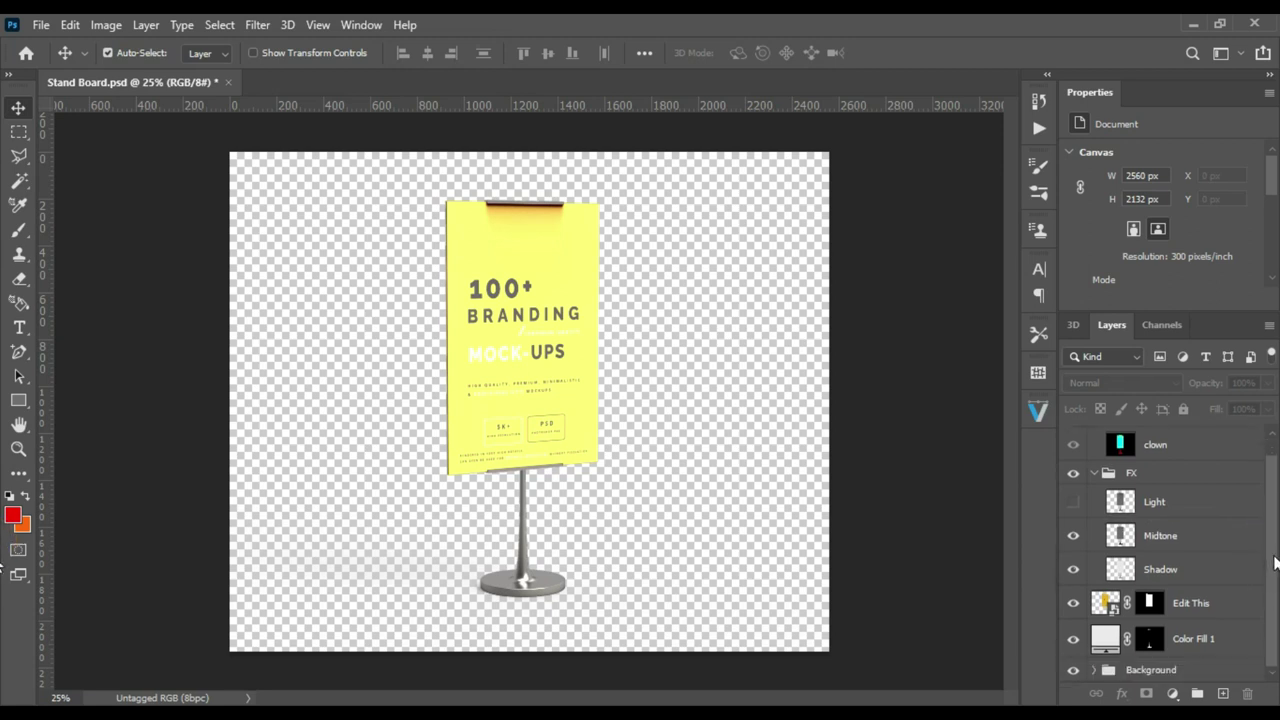
{"action": "scroll", "coordinate": [1095, 475], "scroll_direction": "up", "scroll_amount": 1}
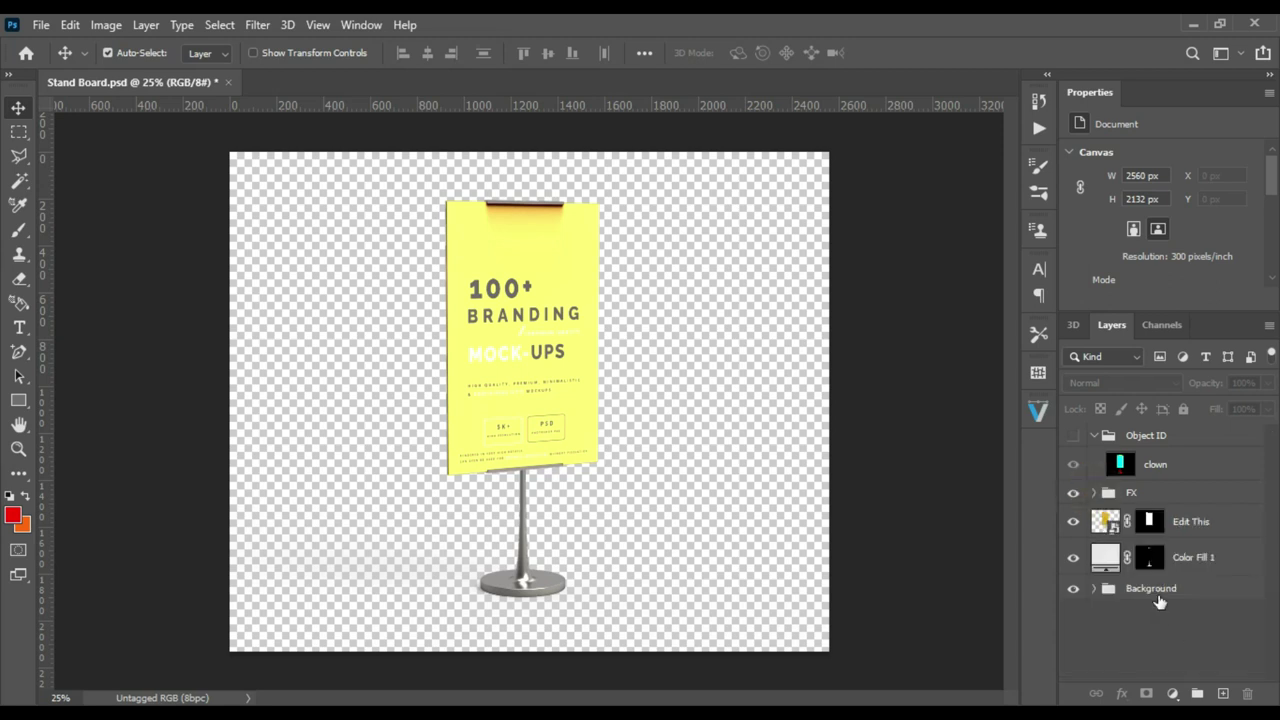
{"action": "left_click", "coordinate": [1096, 494]}
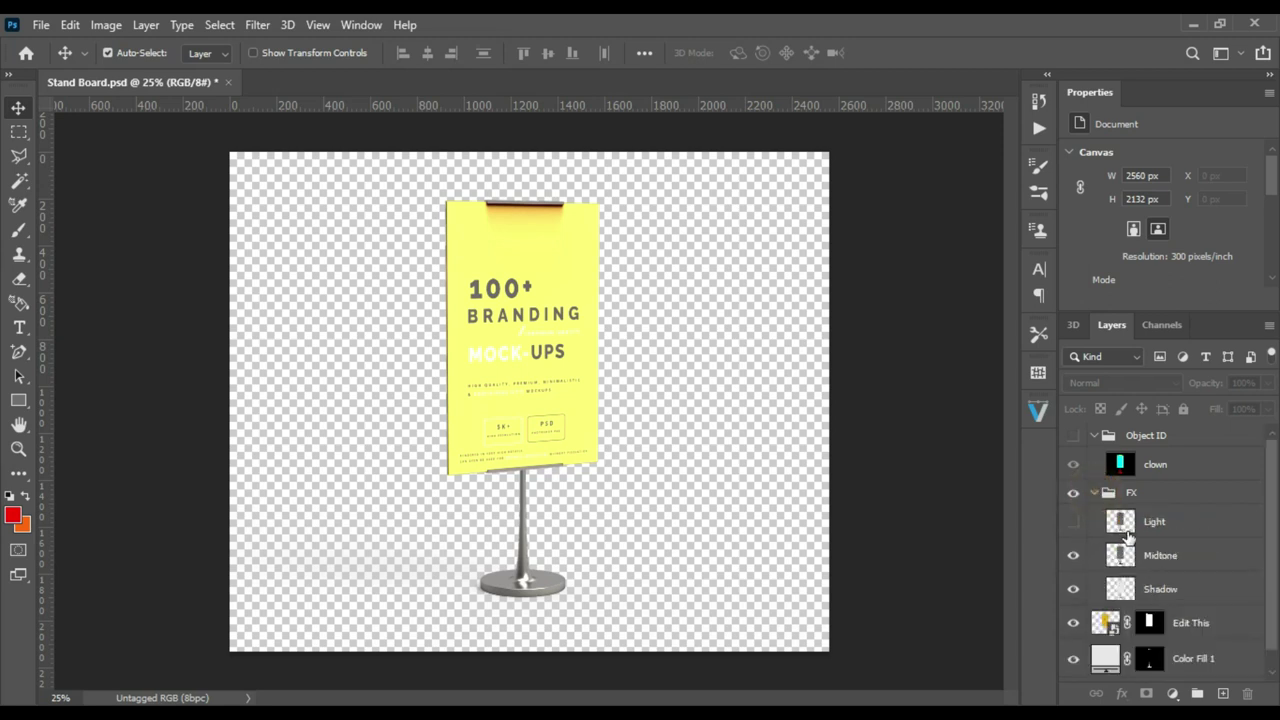
{"action": "left_click", "coordinate": [1127, 535]}
{"action": "left_click", "coordinate": [1073, 521]}
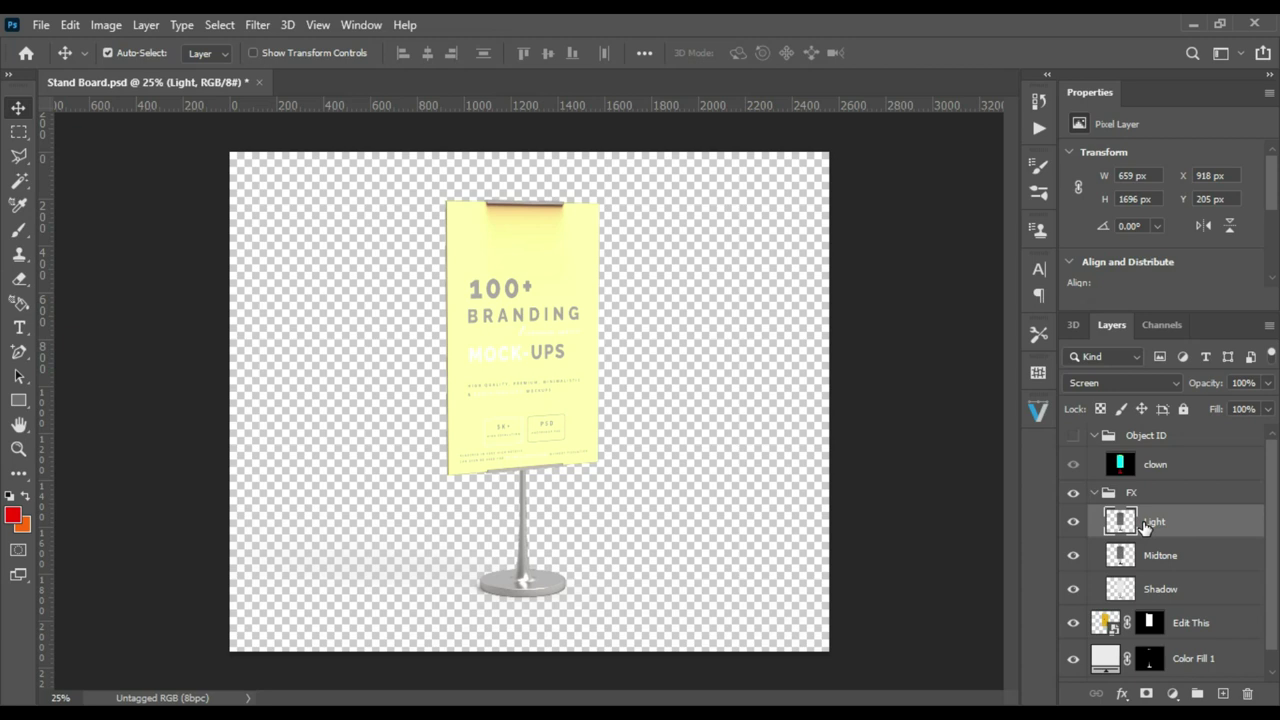
Apply Levels to Light with input 135 / 0.48 / 255 and output 0–30
{"action": "left_click", "coordinate": [107, 26]}
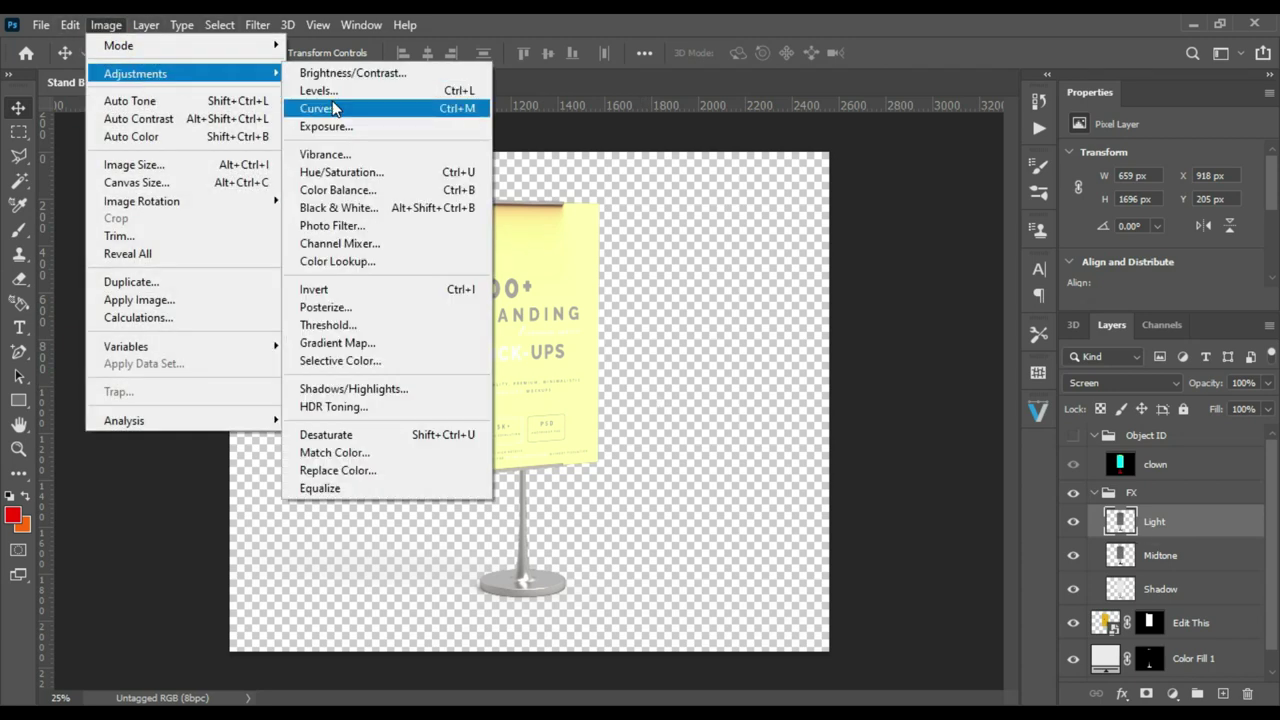
{"action": "left_click", "coordinate": [316, 90]}
{"action": "left_click_drag", "start_coordinate": [843, 353], "coordinate": [1045, 350]}
{"action": "mouse_move", "coordinate": [843, 434]}
{"action": "left_mouse_down"}
{"action": "mouse_move", "coordinate": [940, 430]}
{"action": "mouse_move", "coordinate": [766, 429]}
{"action": "left_mouse_up"}
{"action": "left_click_drag", "start_coordinate": [1077, 429], "coordinate": [859, 431]}
{"action": "key", "text": "Tab"}
{"action": "left_click", "coordinate": [1152, 174]}
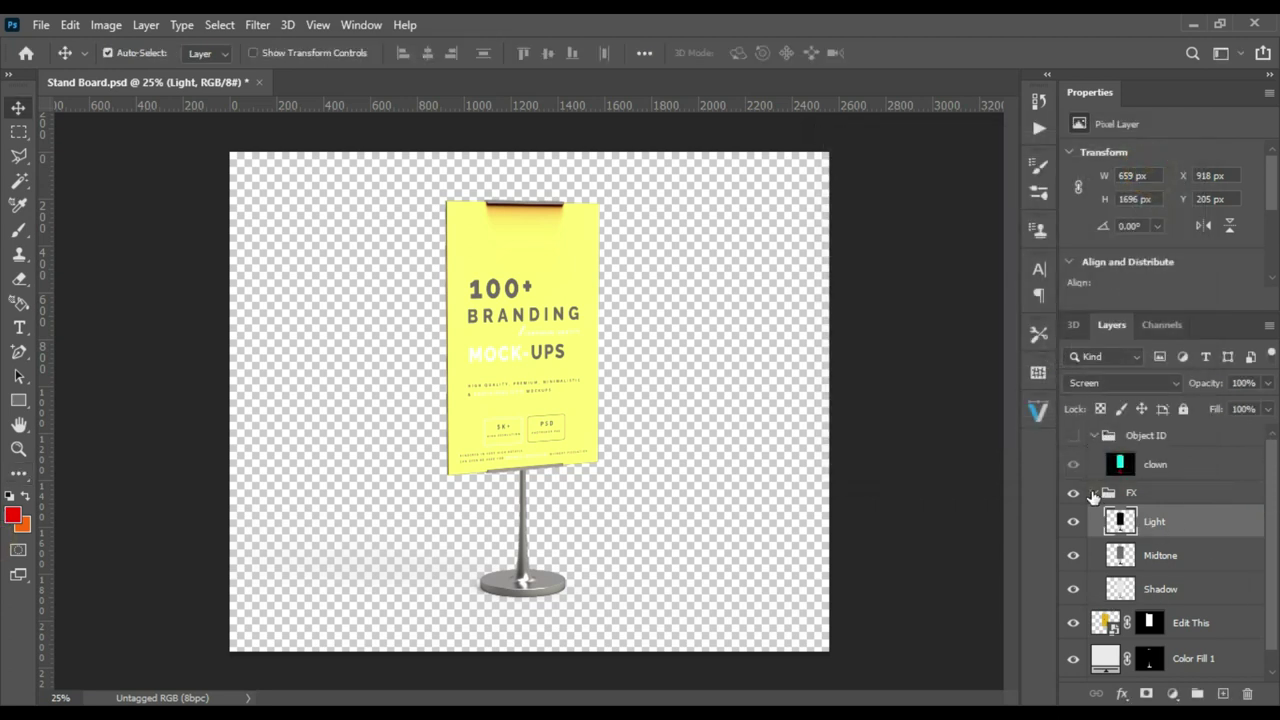
{"action": "left_click", "coordinate": [1093, 494]}
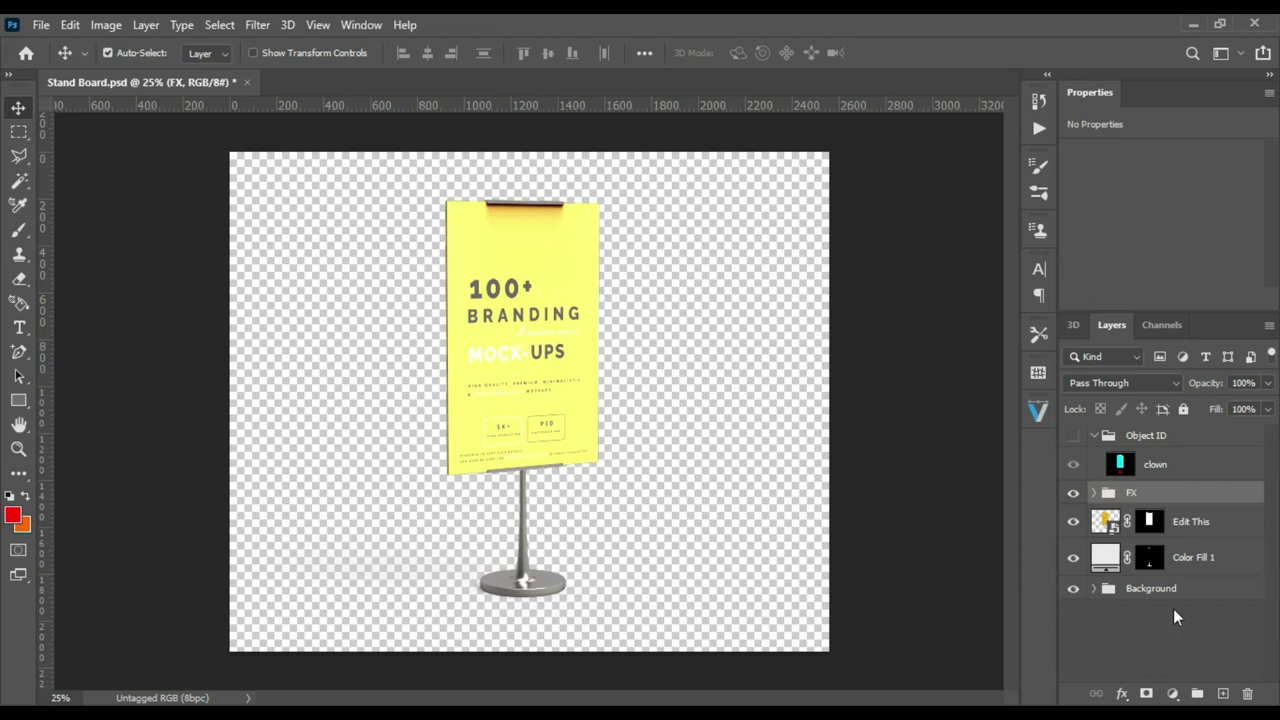
Add an olive #adad2d Solid Color fill layer below Shadow in the Background group
{"action": "left_click", "coordinate": [1094, 589]}
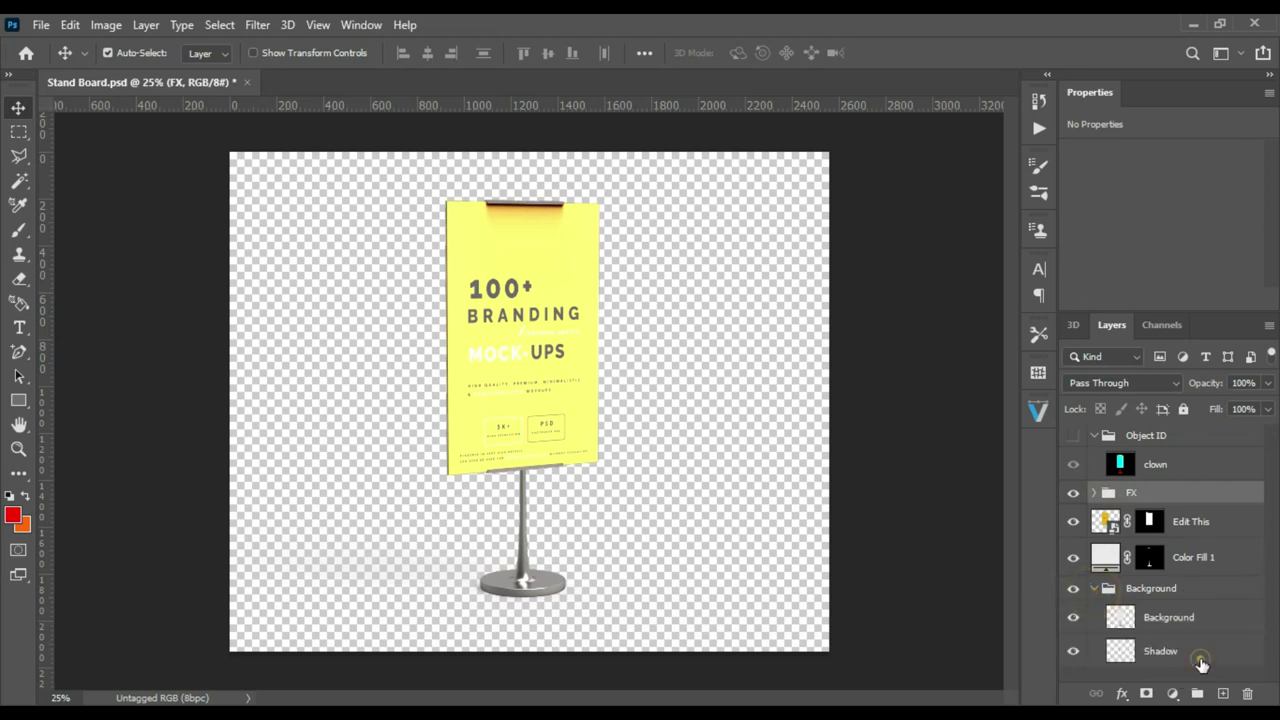
{"action": "left_click", "coordinate": [1195, 655]}
{"action": "left_click", "coordinate": [1199, 697]}
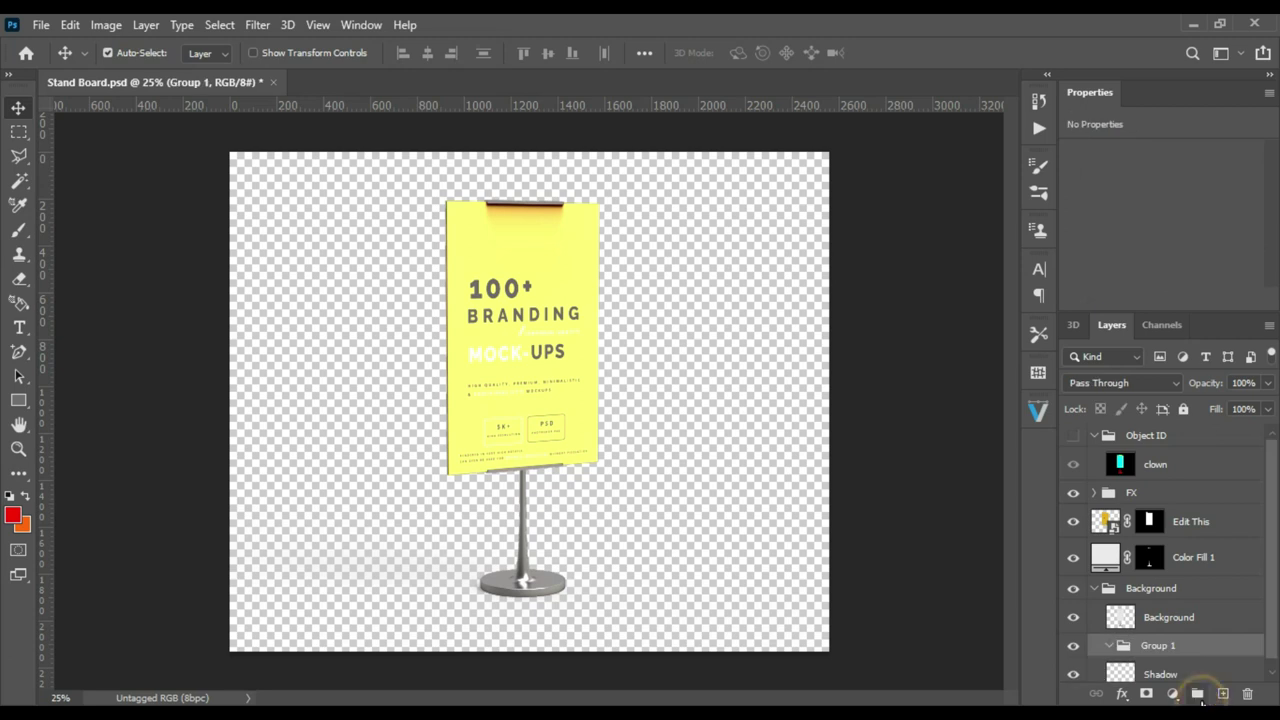
{"action": "key", "text": "ctrl+z"}
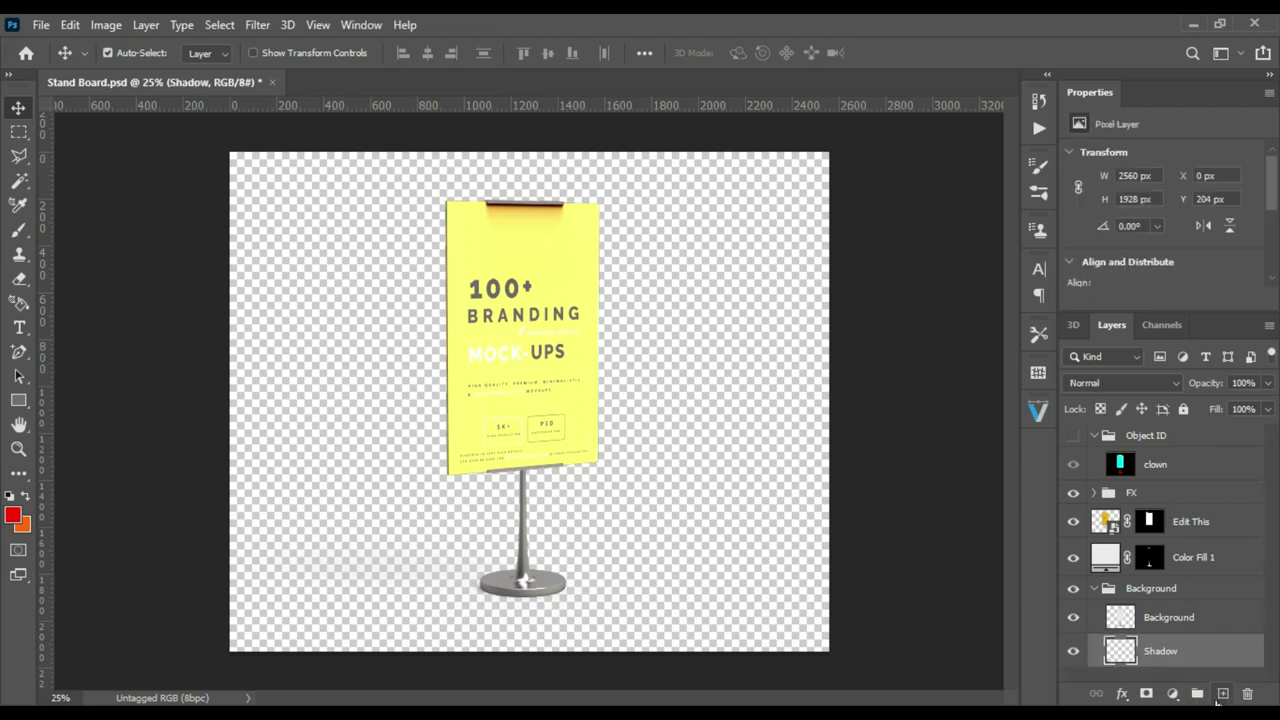
{"action": "left_click", "coordinate": [1172, 693]}
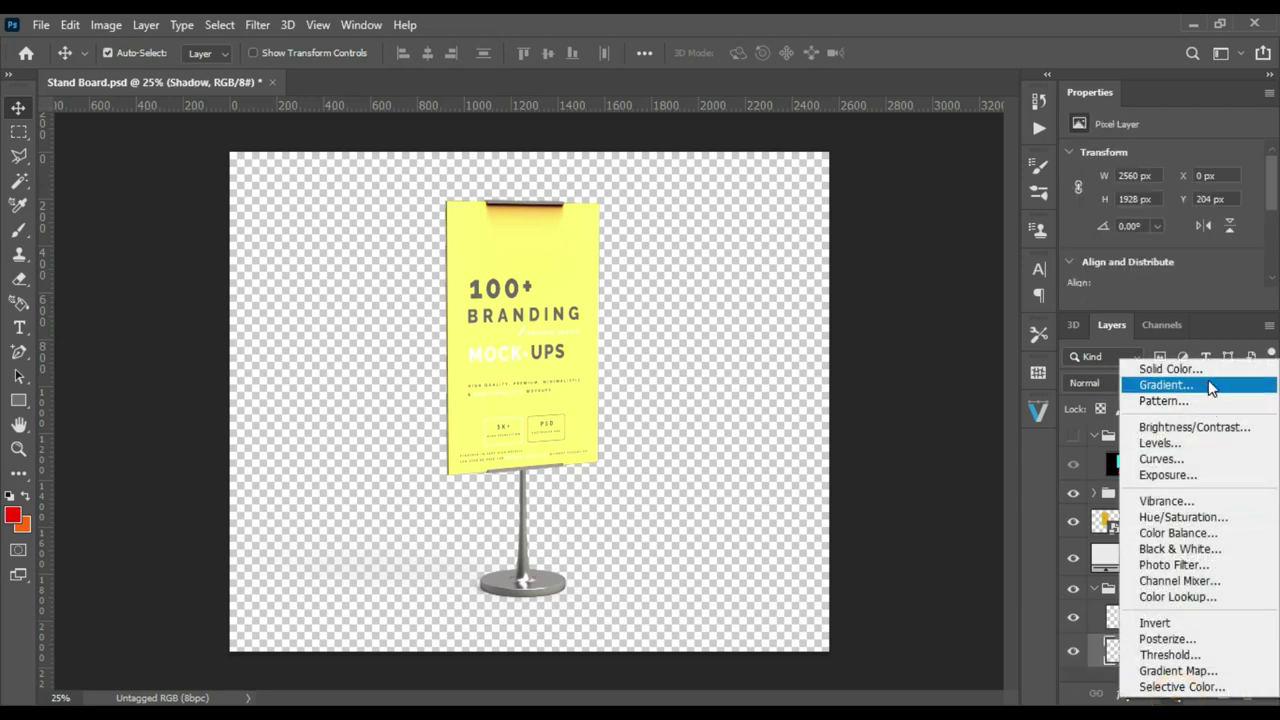
{"action": "left_click", "coordinate": [1208, 369]}
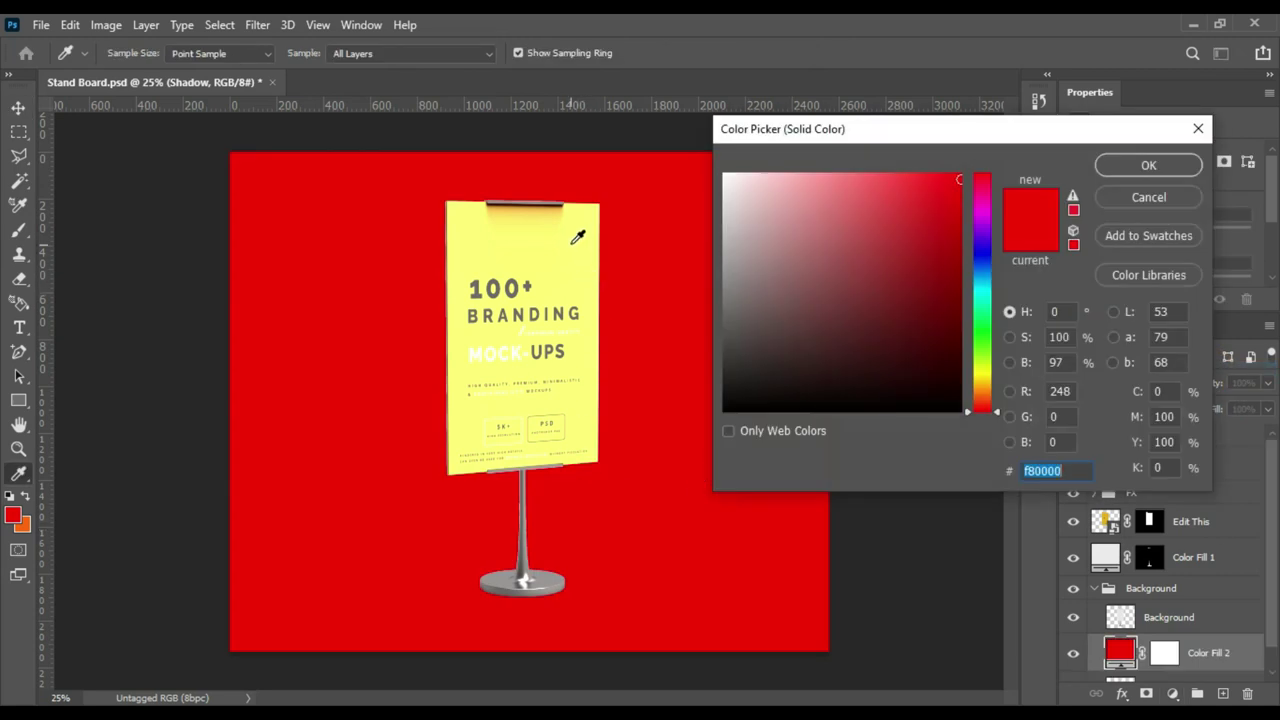
{"action": "left_click", "coordinate": [576, 238]}
{"action": "mouse_move", "coordinate": [845, 205]}
{"action": "left_mouse_down"}
{"action": "mouse_move", "coordinate": [878, 251]}
{"action": "mouse_move", "coordinate": [899, 250]}
{"action": "left_mouse_up"}
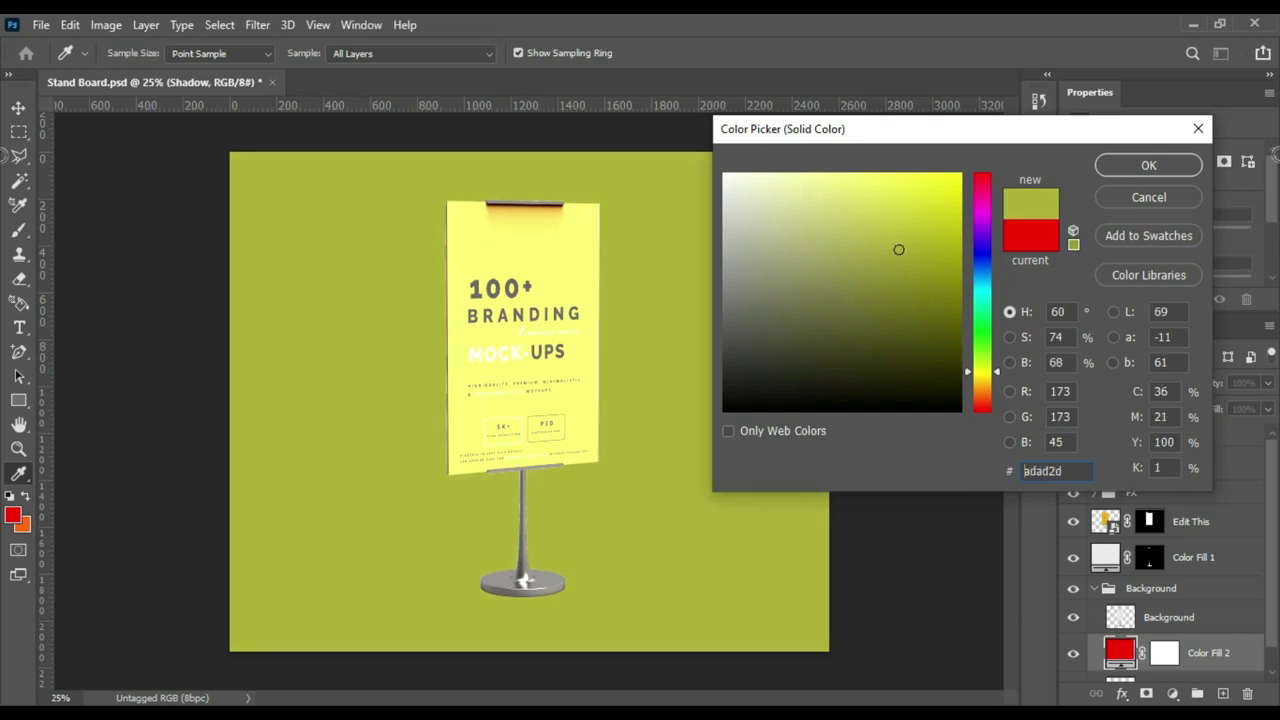
{"action": "left_click", "coordinate": [1160, 165]}
Move Shadow above Color Fill 2, set it to Linear Burn, and duplicate it twice
{"action": "left_click_drag", "start_coordinate": [1118, 666], "coordinate": [1133, 611]}
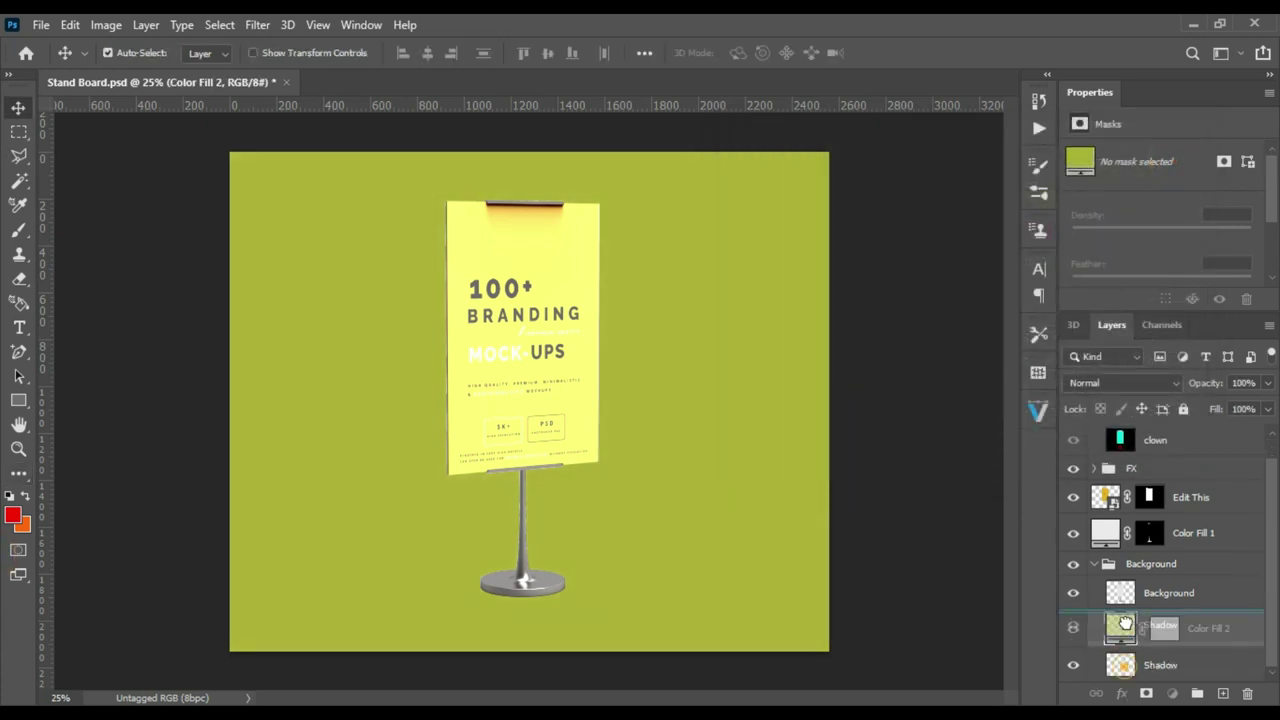
{"action": "left_click", "coordinate": [1177, 382]}
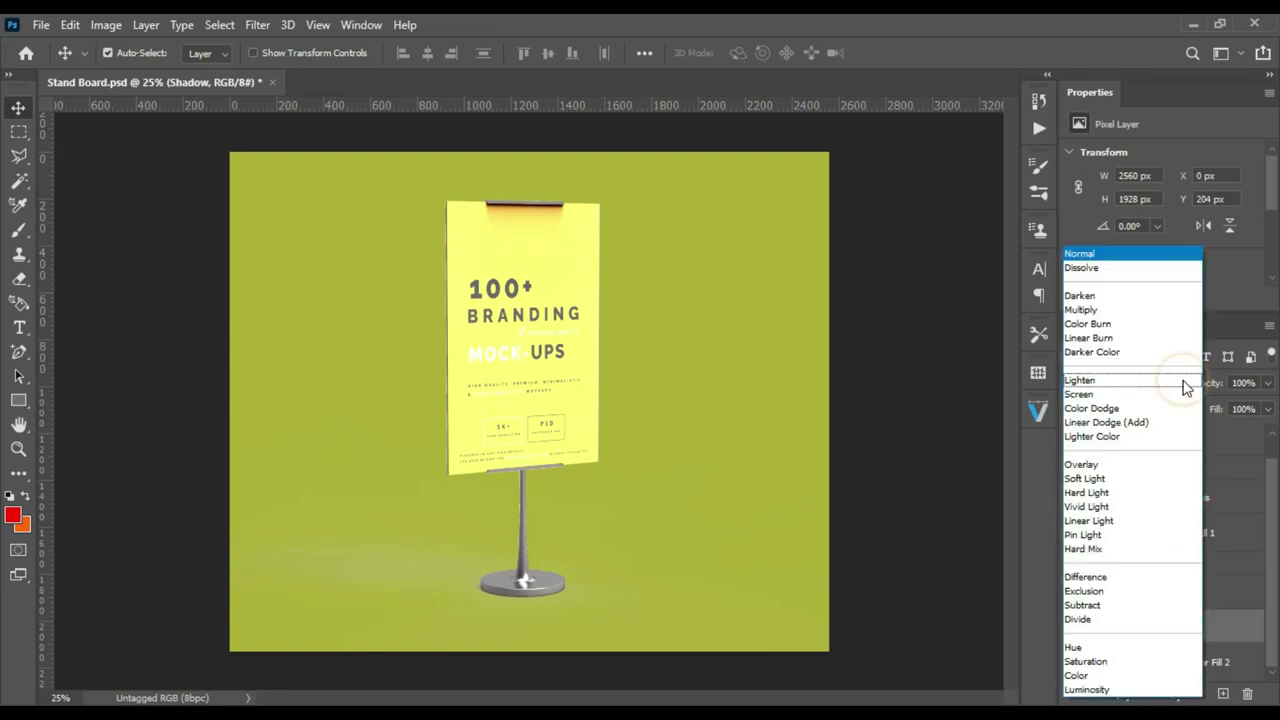
{"action": "left_click", "coordinate": [1141, 339]}
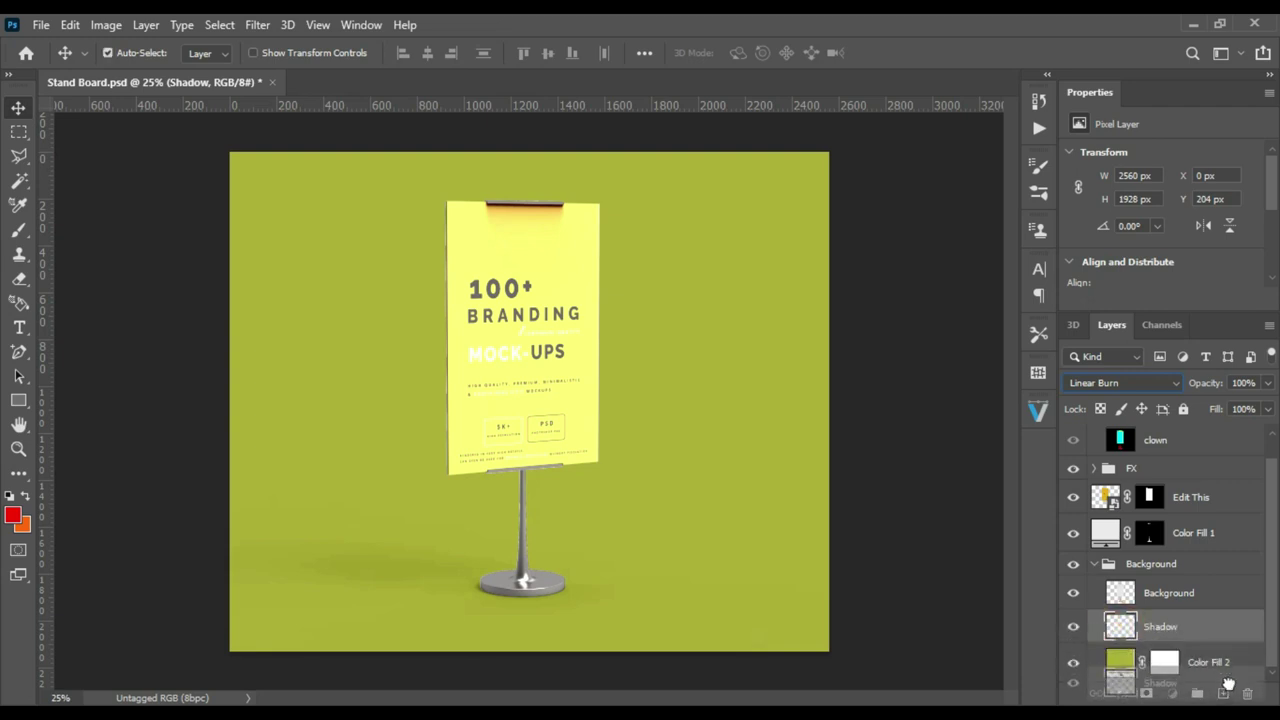
{"action": "left_click_drag", "start_coordinate": [1125, 638], "coordinate": [1226, 694]}
{"action": "left_click_drag", "start_coordinate": [1113, 628], "coordinate": [1222, 693]}
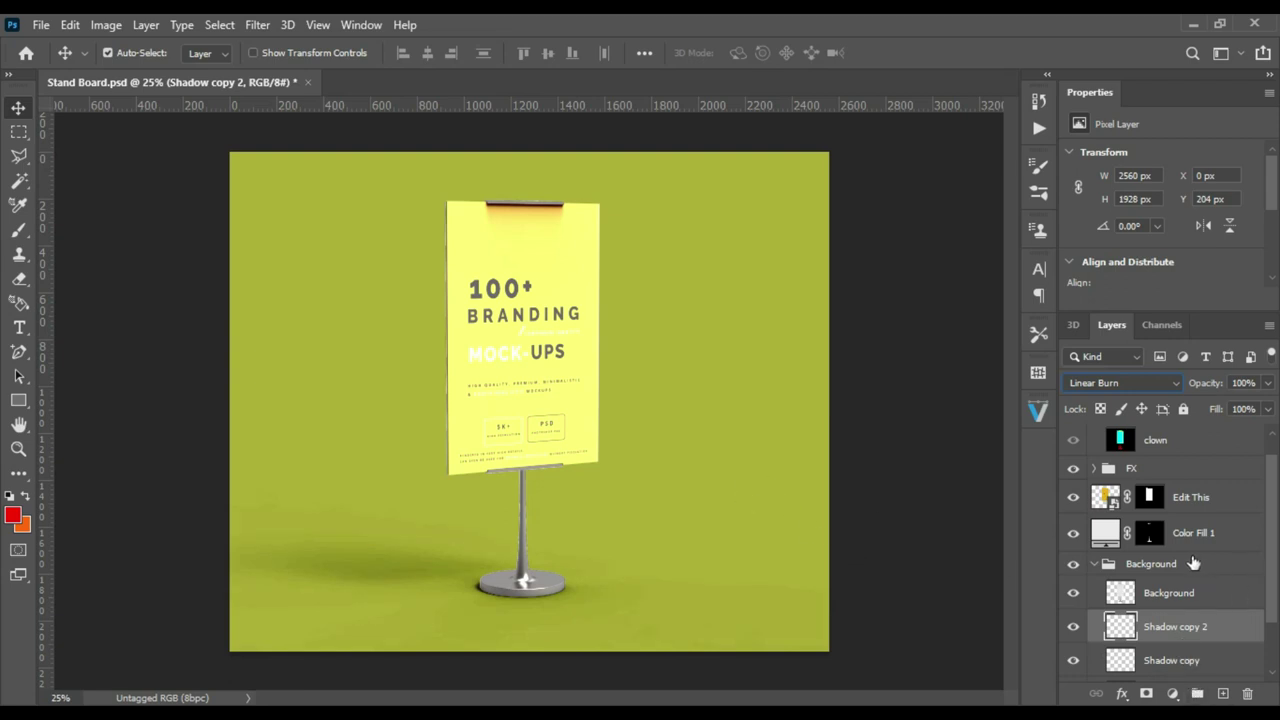
{"action": "left_click_drag", "start_coordinate": [1273, 563], "coordinate": [1274, 577]}
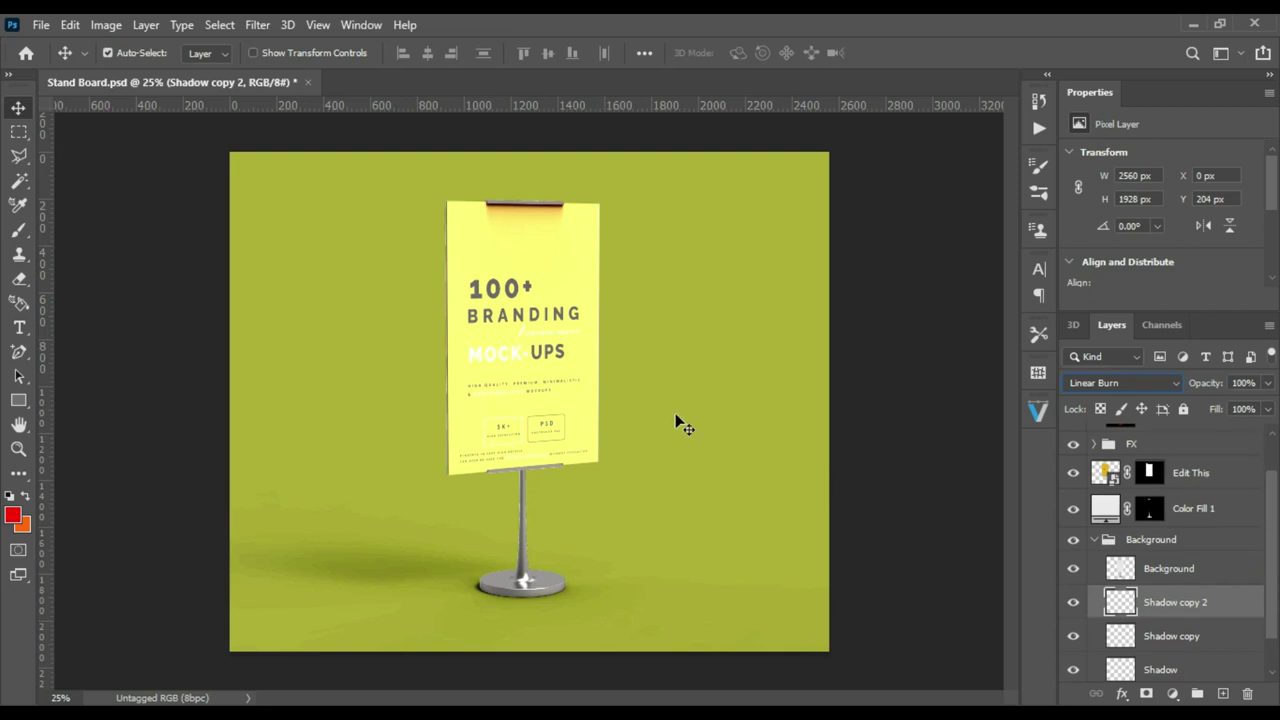
{"action": "key", "text": "ctrl+minus"}
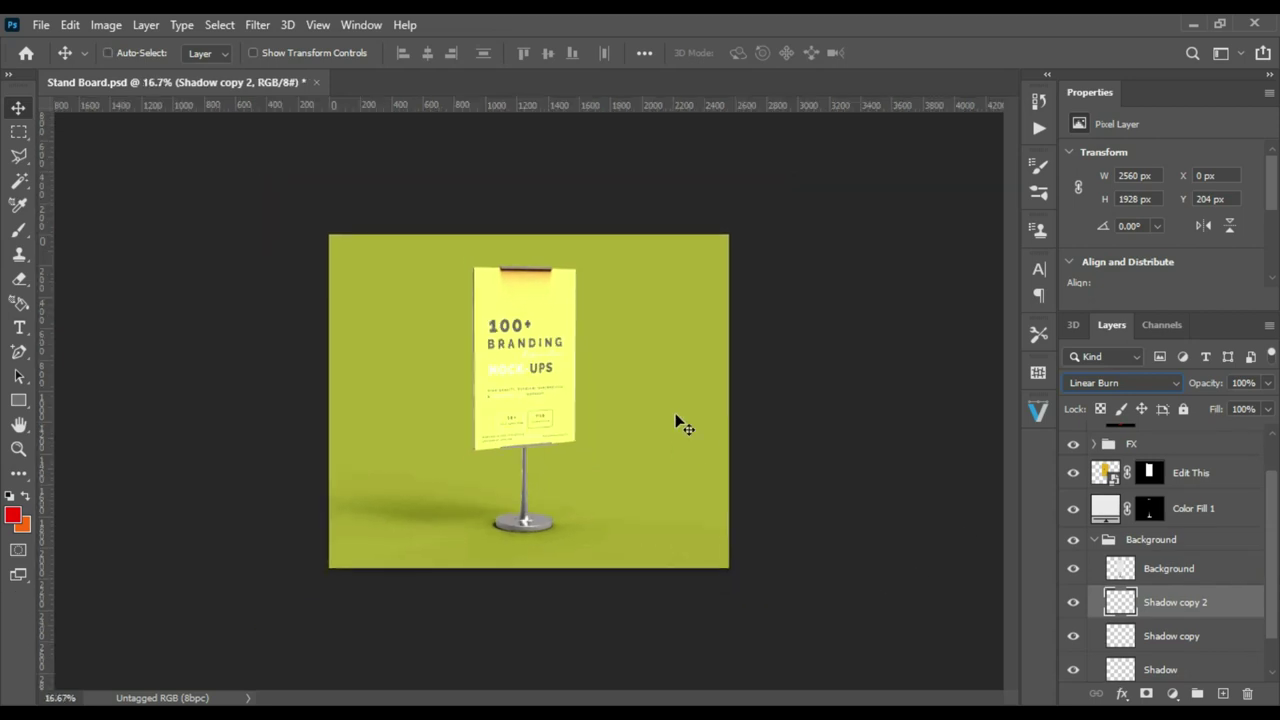